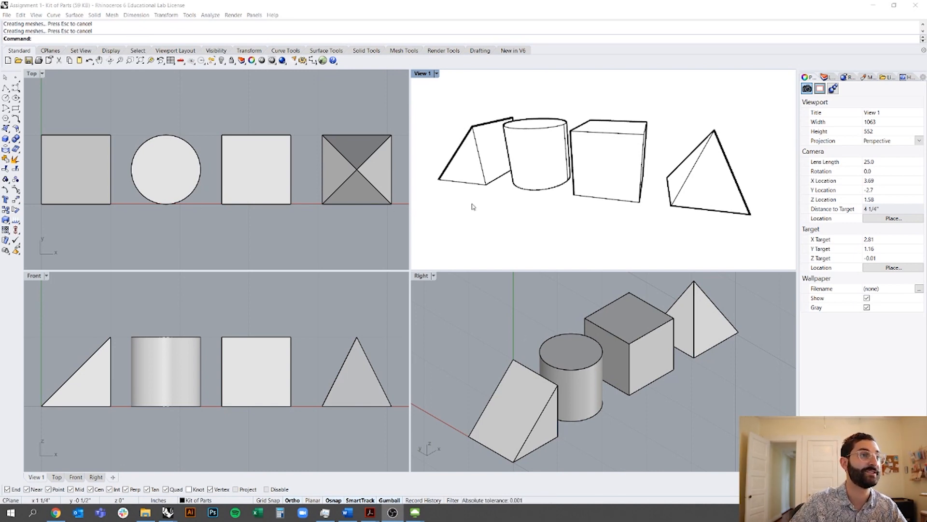
# Examine the four basic solids in the perspective view, then the composition in the Kit of Parts NL file from several angles
pyautogui.scroll(-2, 522, 202)
pyautogui.moveTo(524, 201); pyautogui.dragTo(661, 202, button='right')
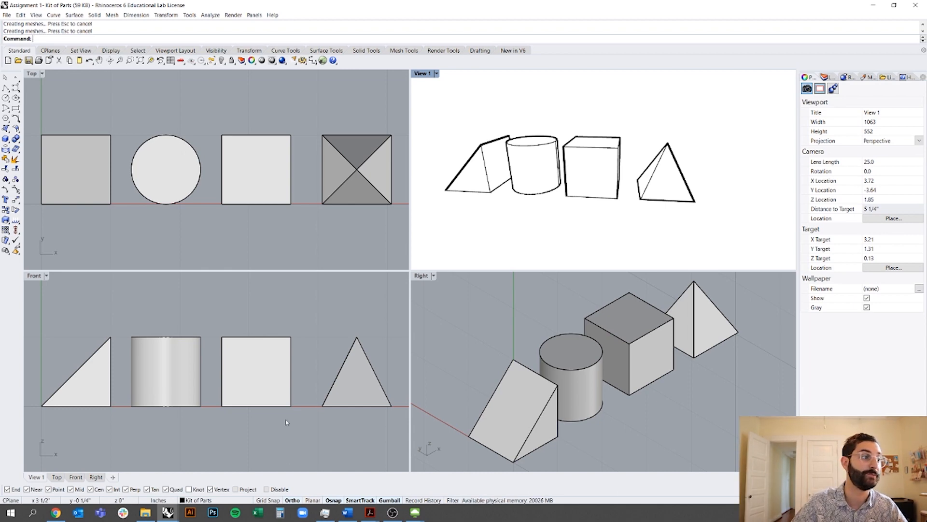
pyautogui.moveTo(171, 513)
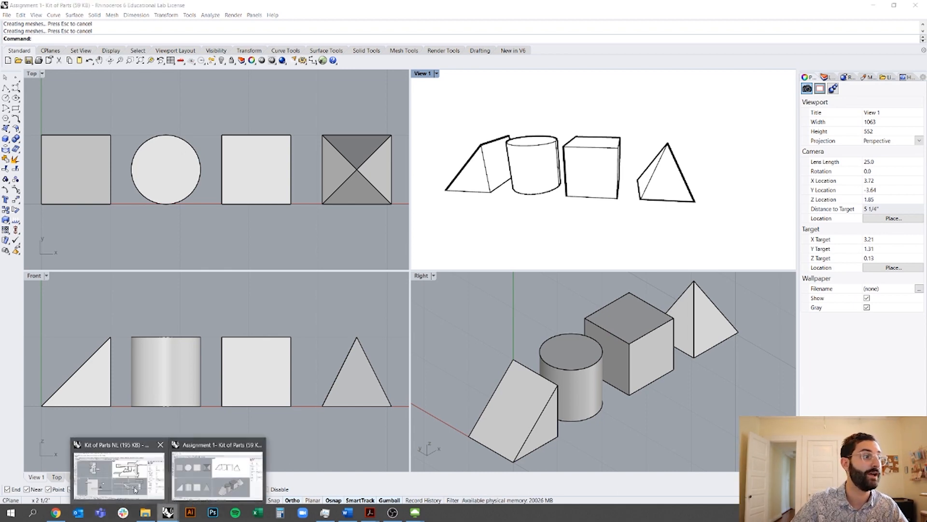
pyautogui.click(119, 471)
pyautogui.moveTo(664, 141); pyautogui.dragTo(656, 0)
pyautogui.moveTo(580, 193); pyautogui.dragTo(527, 190, button='right')
pyautogui.keyDown('shift'); pyautogui.moveTo(582, 177); pyautogui.dragTo(743, 190, button='right'); pyautogui.keyUp('shift')
pyautogui.keyDown('shift'); pyautogui.moveTo(614, 206); pyautogui.dragTo(625, 184, button='right'); pyautogui.keyUp('shift')
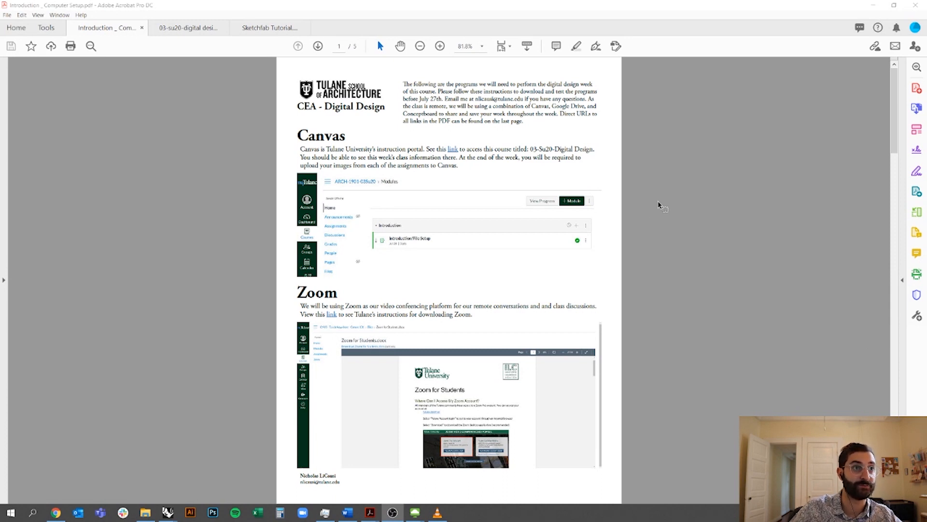
# Read through the Computer Setup PDF from the Canvas and Zoom sections down to the Virtual Machine instructions
pyautogui.scroll(-3, 660, 204)
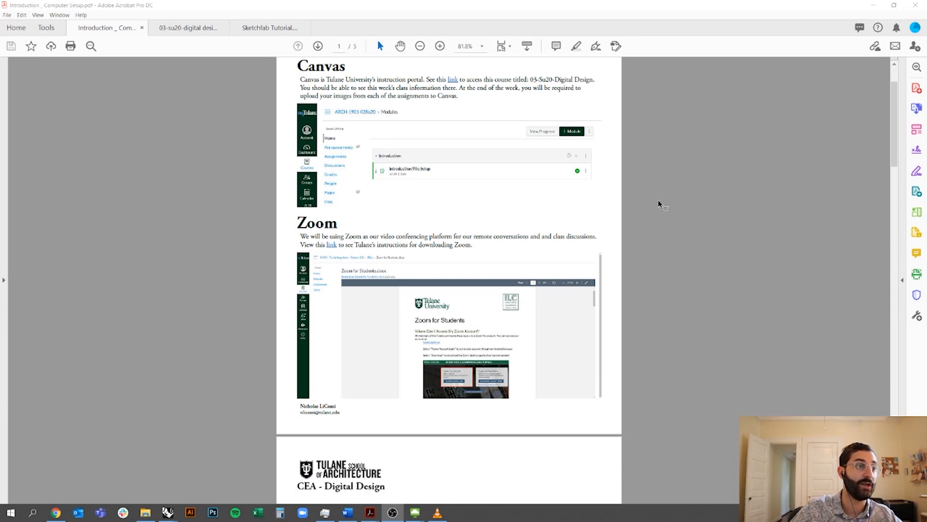
pyautogui.scroll(-6, 660, 204)
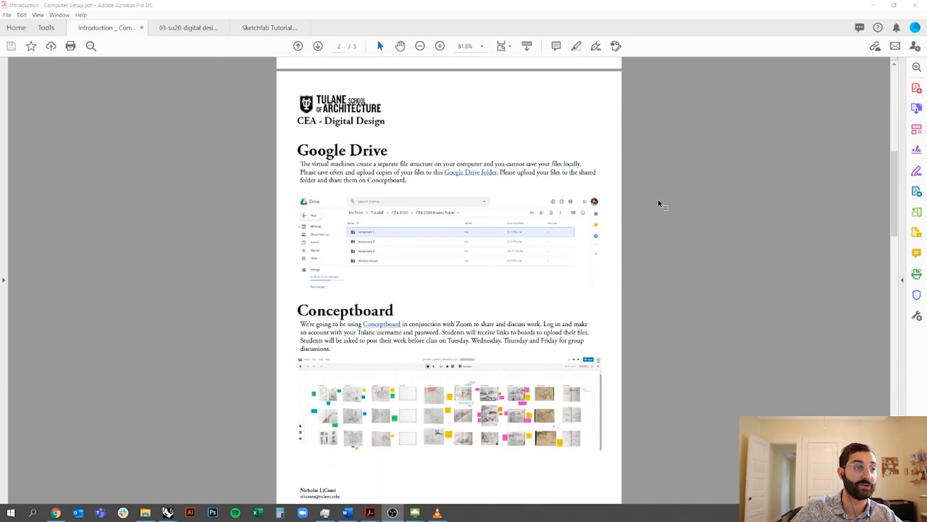
pyautogui.scroll(-7, 660, 205)
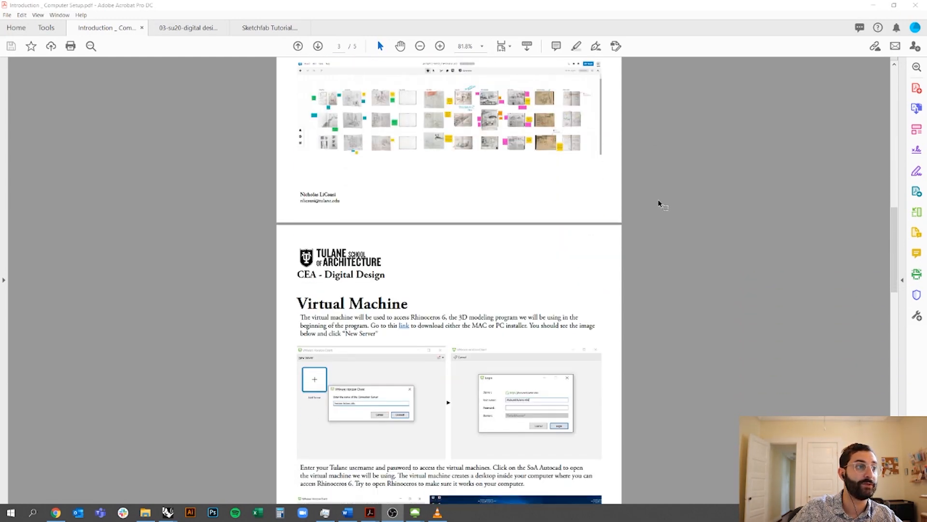
pyautogui.scroll(-2, 660, 204)
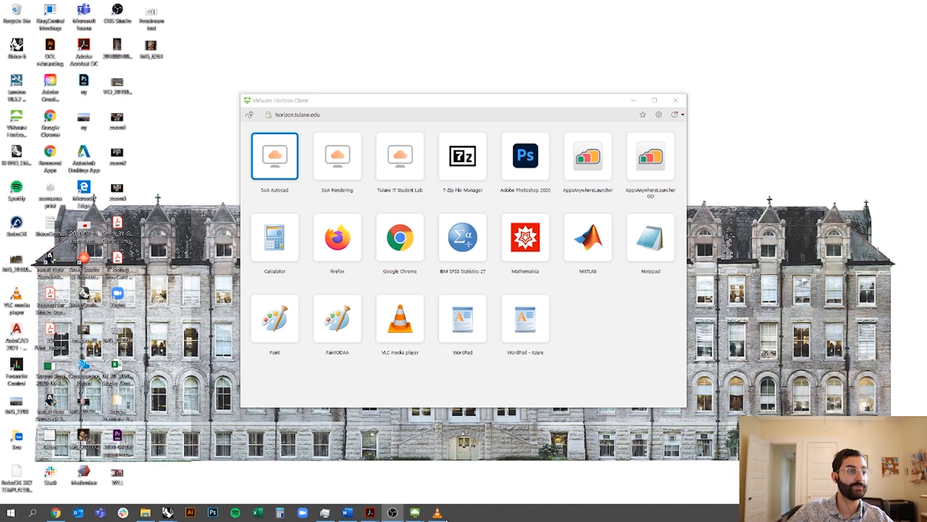
# Switch to the SoA Autocad virtual desktop and bring up the Assignment 1 - Rhino Kit of Parts page in its browser
pyautogui.moveTo(416, 519)
pyautogui.click(449, 474)
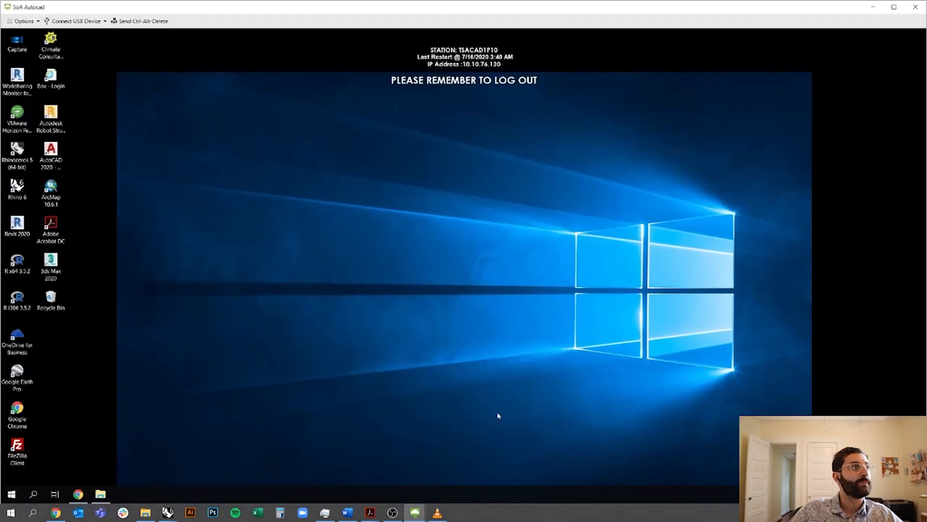
pyautogui.click(78, 494)
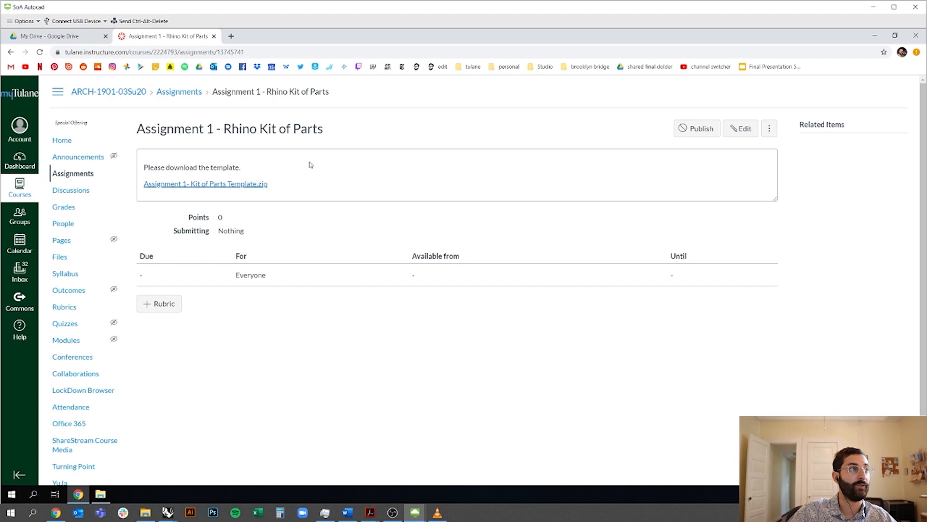
# Download Assignment 1- Kit of Parts Template.zip and open its Assignment 1- Kit of Parts model in Rhino
pyautogui.click(245, 185)
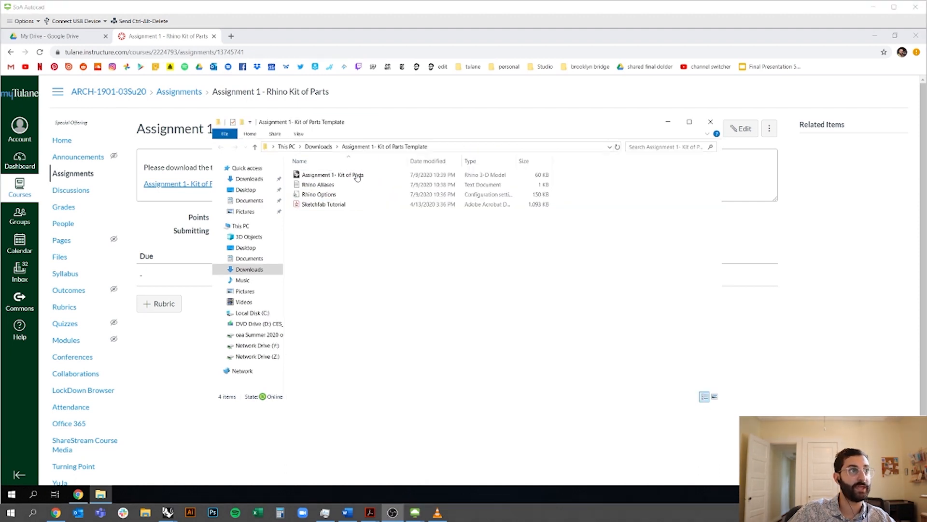
pyautogui.doubleClick(358, 176)
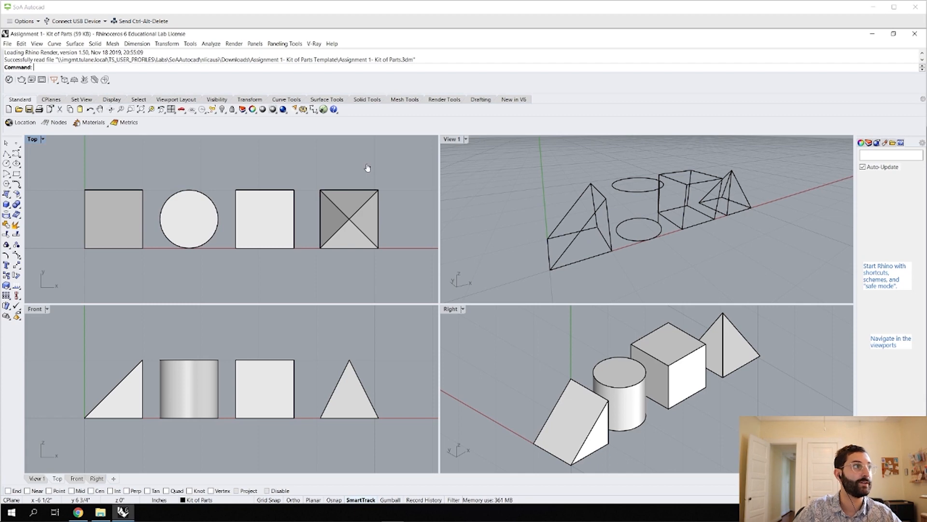
# Import the command aliases from the Rhino Aliases text file in the template folder, replacing all existing duplicates, and accept the Rhino options
pyautogui.write('Options')
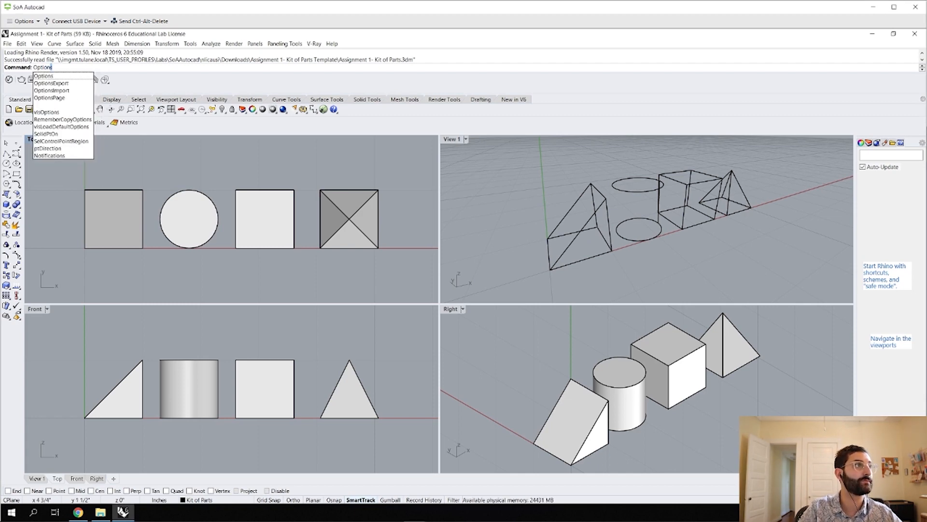
pyautogui.press('Return')
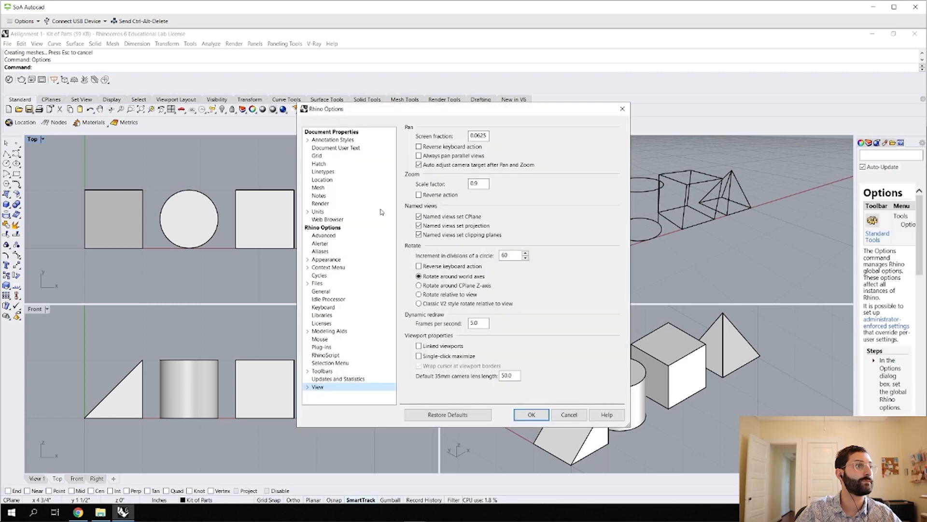
pyautogui.click(325, 253)
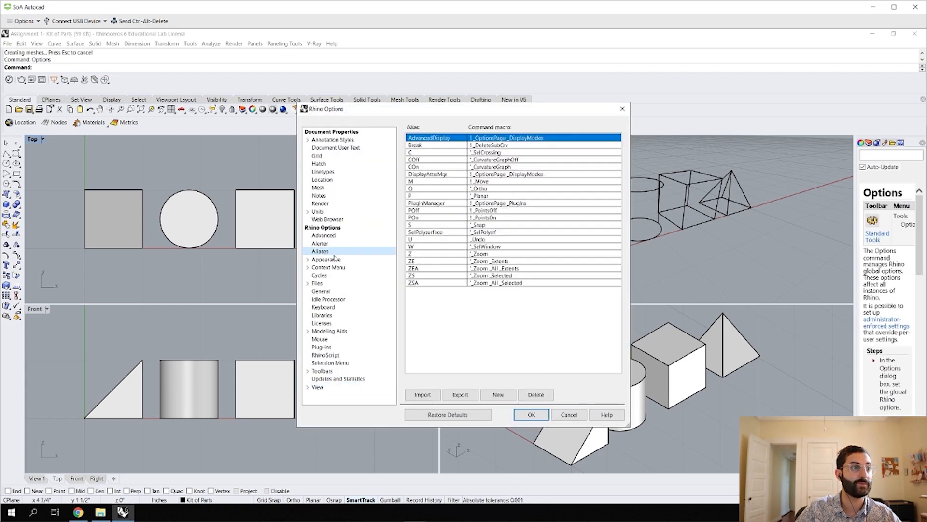
pyautogui.click(432, 394)
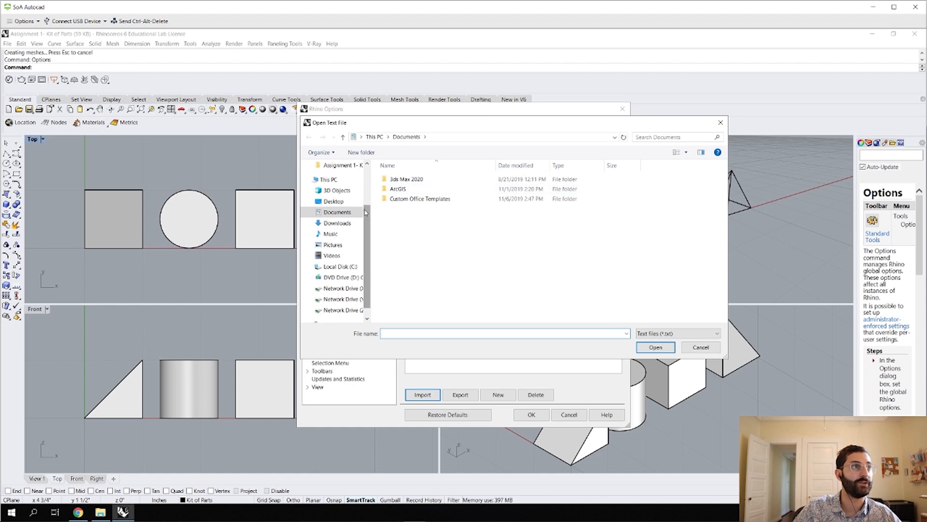
pyautogui.scroll(1, 366, 171)
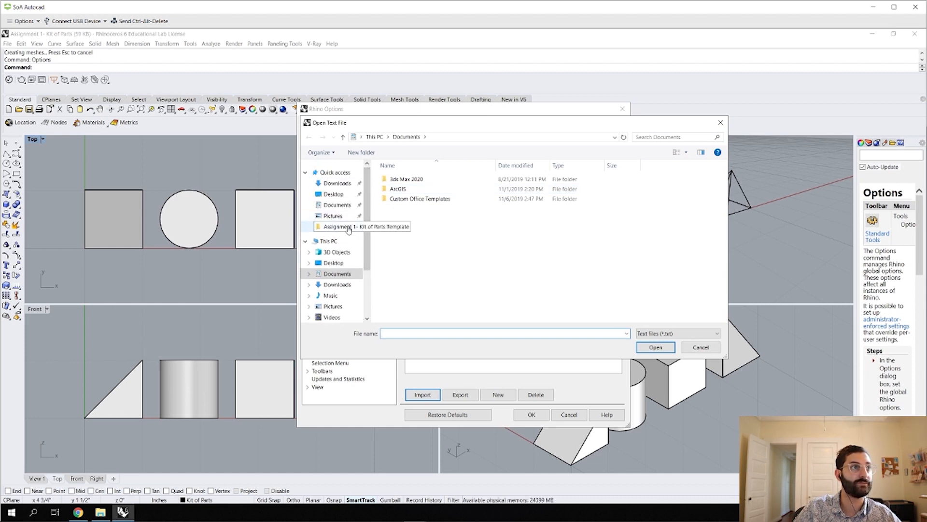
pyautogui.click(375, 228)
pyautogui.click(413, 181)
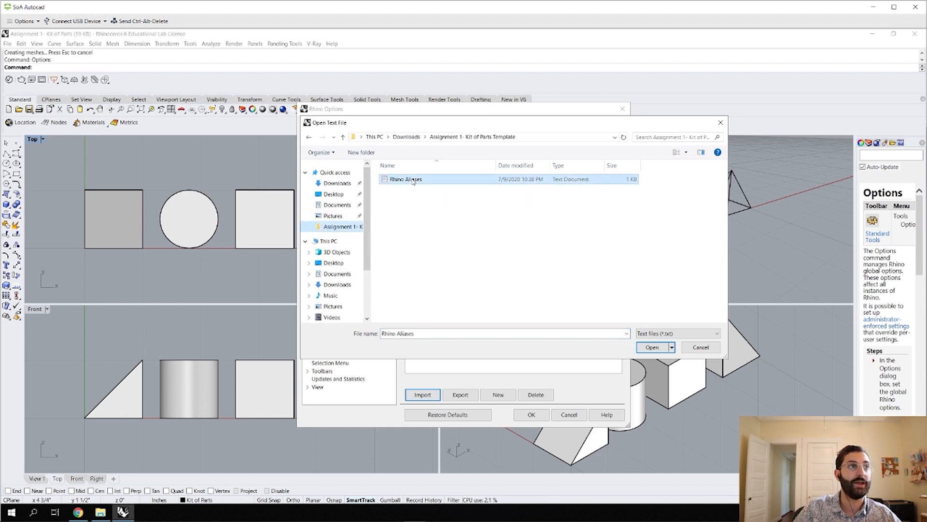
pyautogui.click(653, 347)
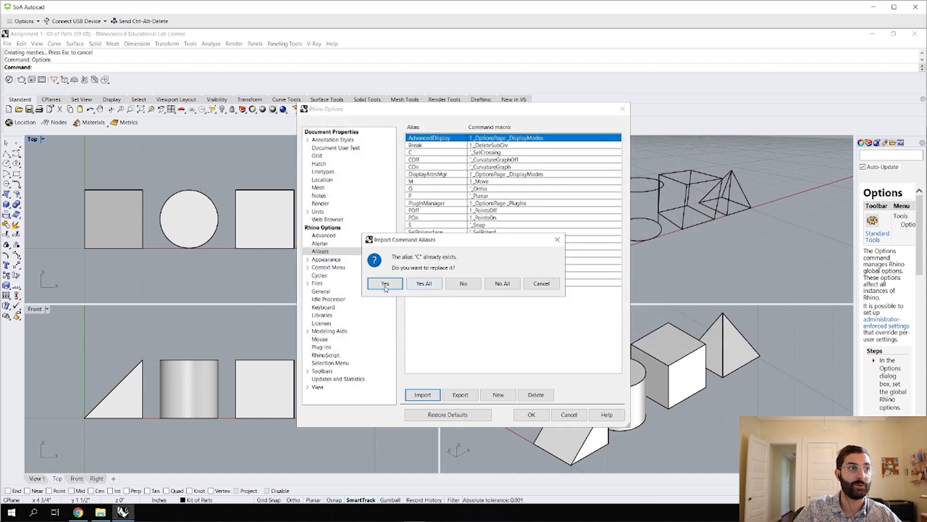
pyautogui.click(436, 285)
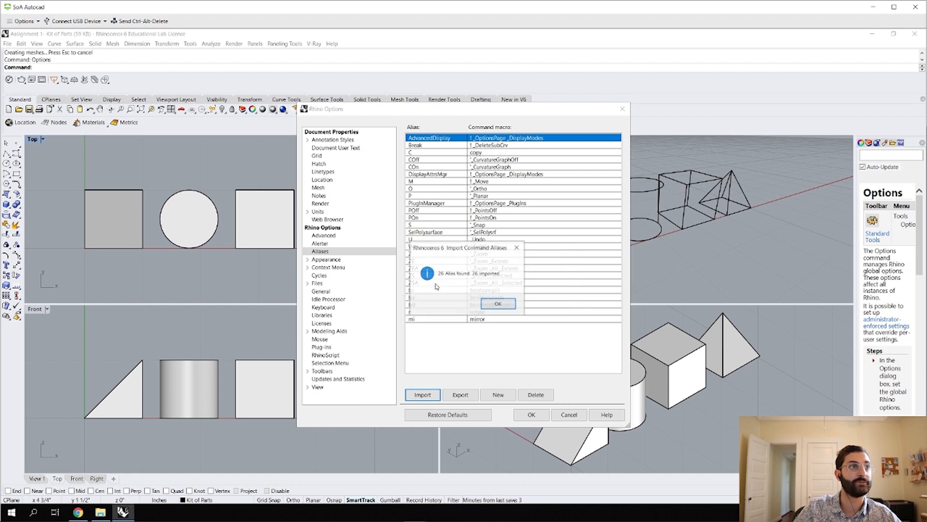
pyautogui.click(499, 305)
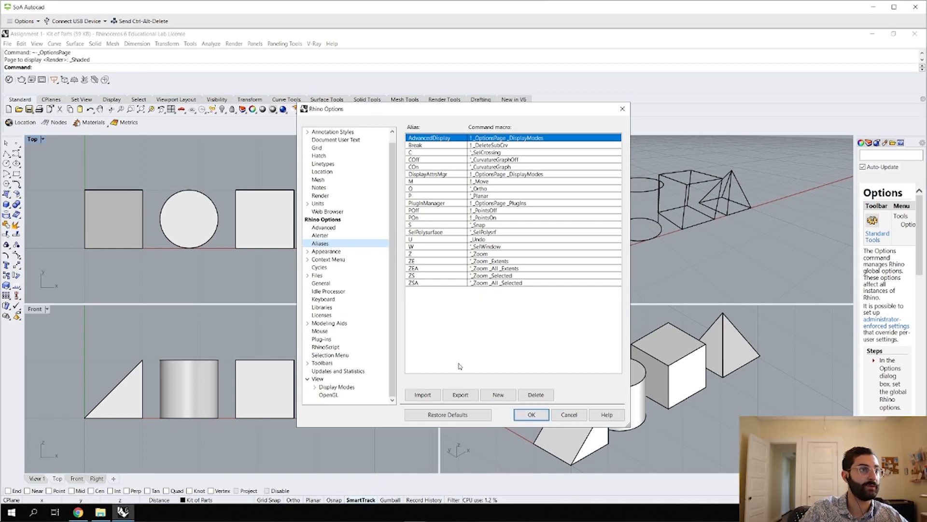
pyautogui.click(535, 417)
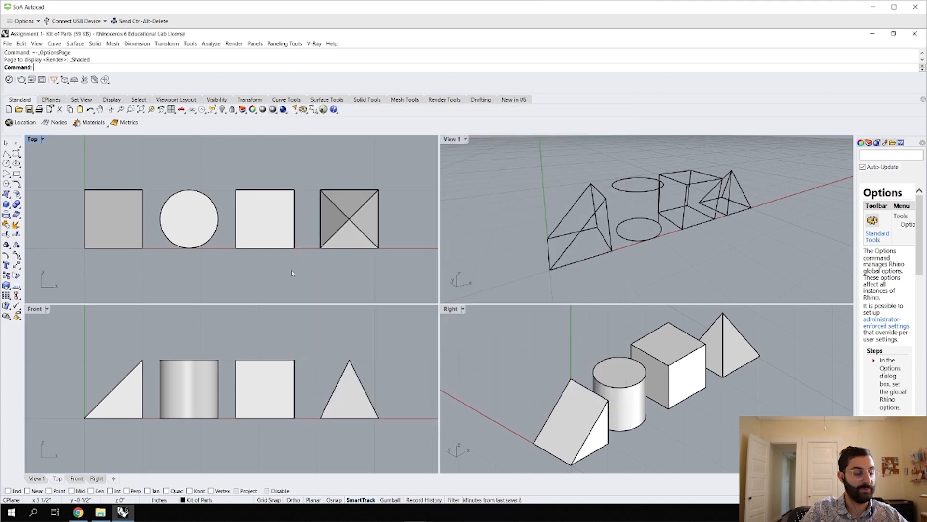
# Use OptionsImport to load the Rhino Options file from the template folder with every option category selected
pyautogui.write('Options')
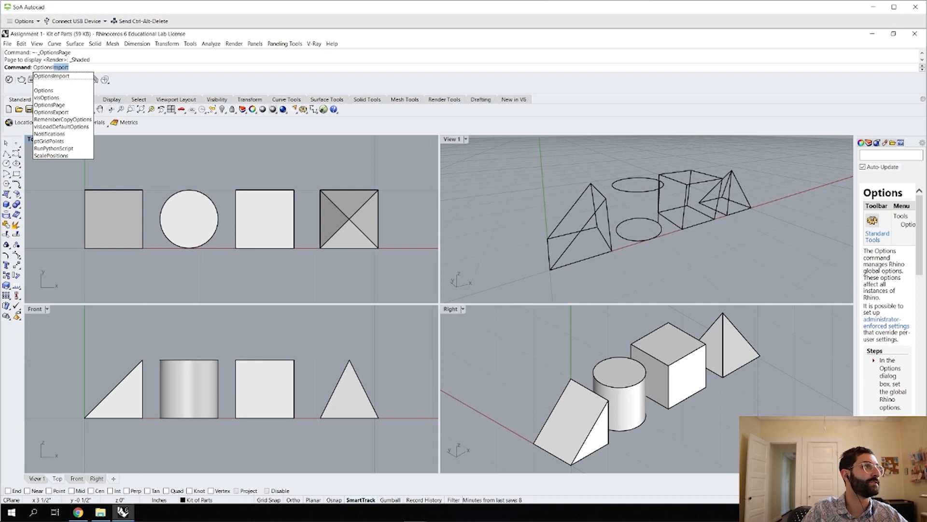
pyautogui.write('Im')
pyautogui.press('Down')
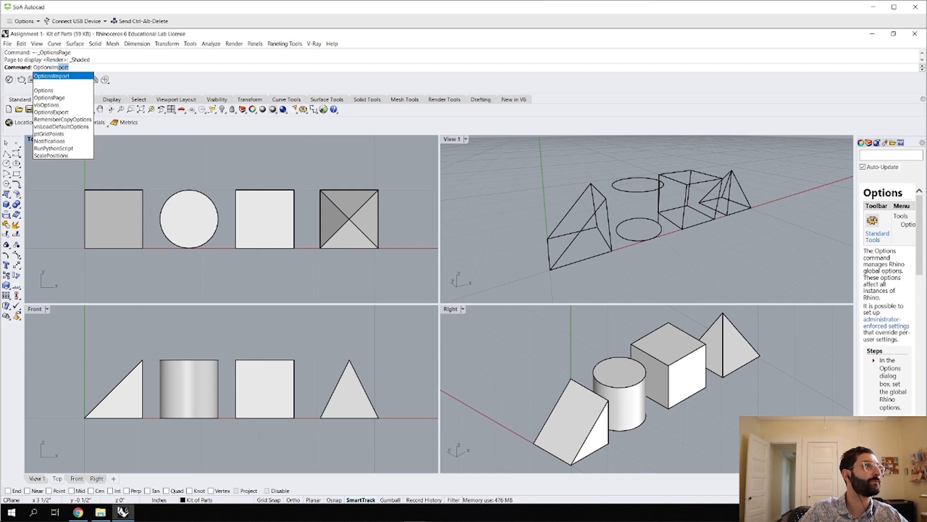
pyautogui.press('Return')
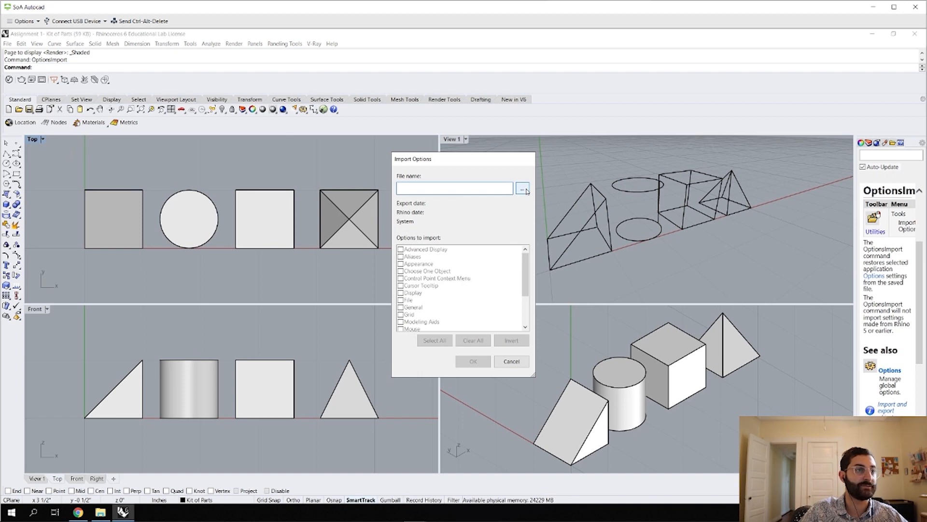
pyautogui.click(525, 190)
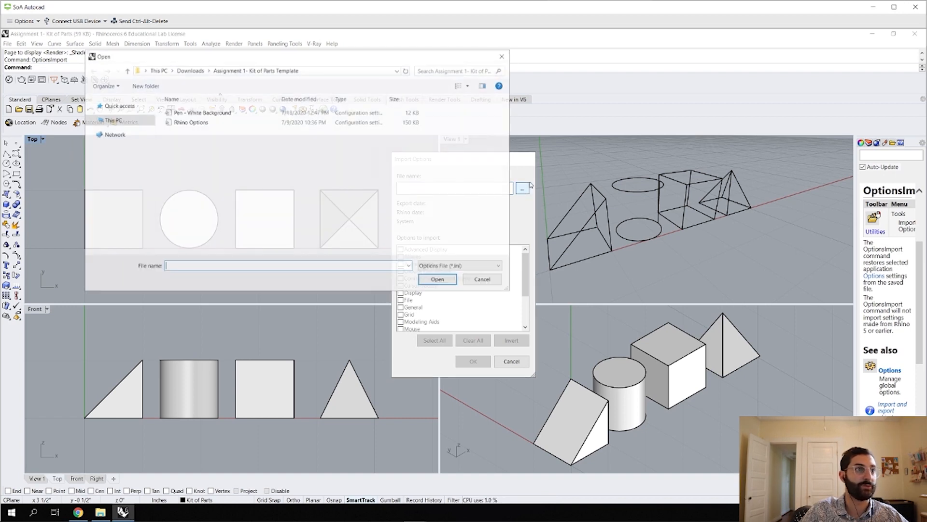
pyautogui.click(198, 122)
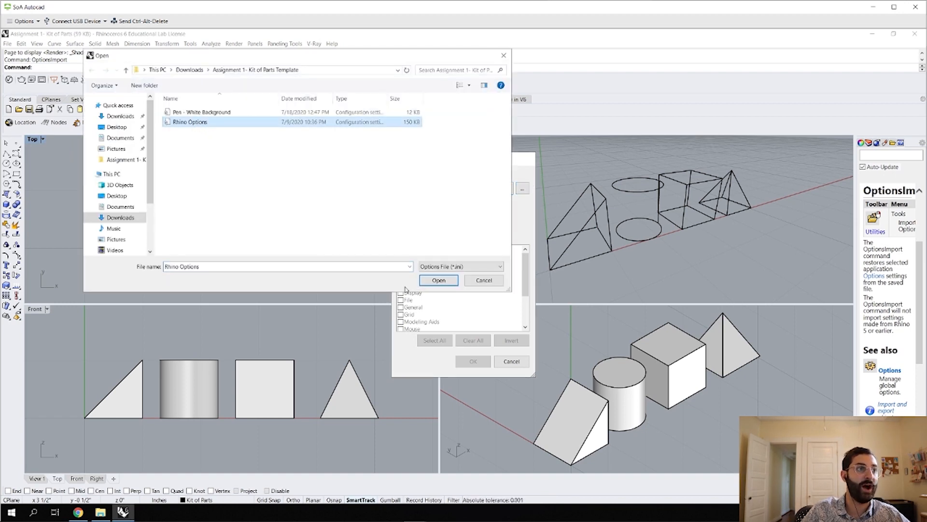
pyautogui.click(438, 280)
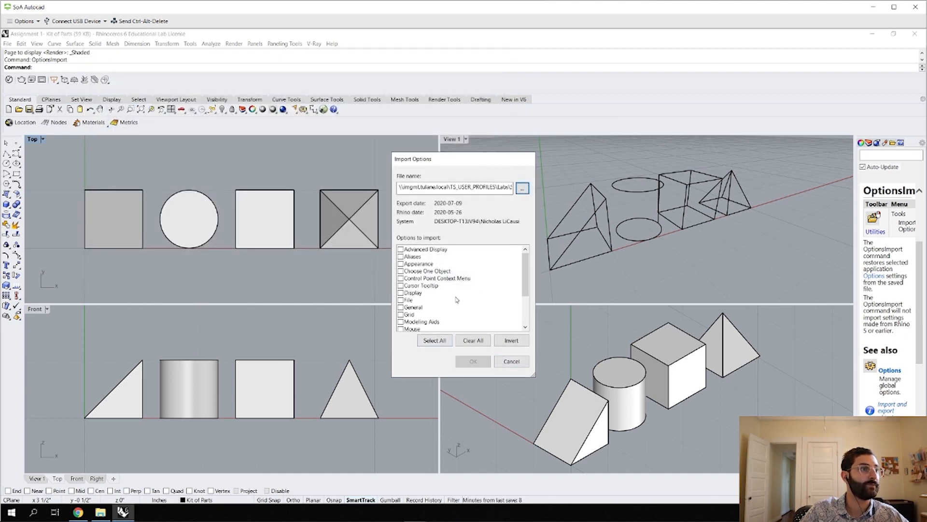
pyautogui.click(441, 340)
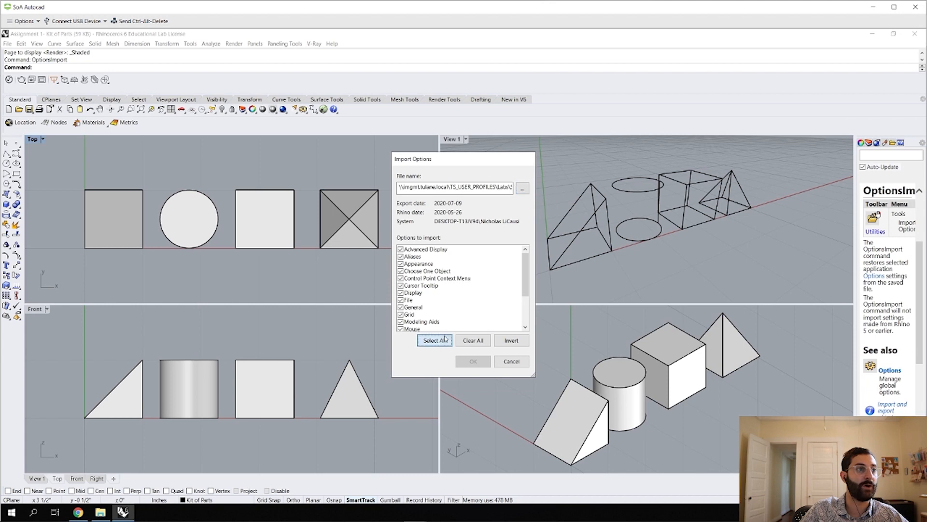
pyautogui.moveTo(528, 282); pyautogui.dragTo(530, 307)
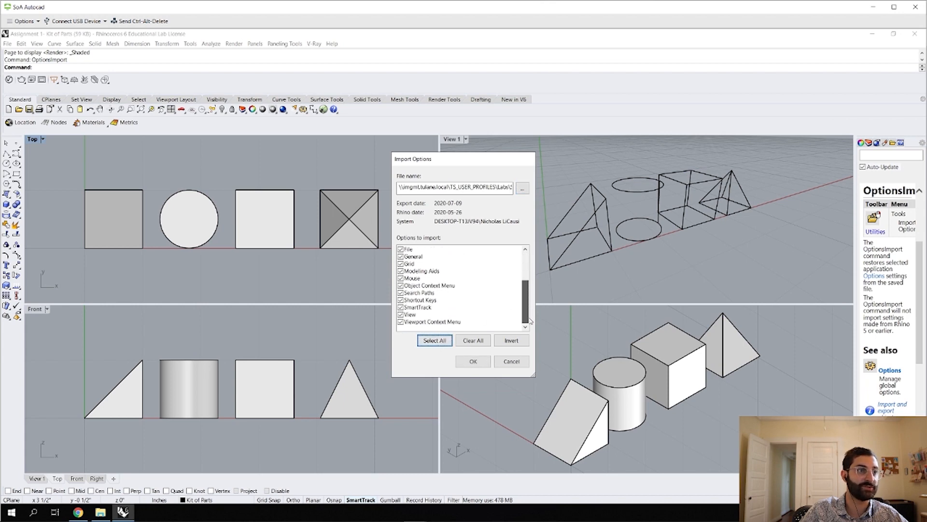
pyautogui.click(474, 361)
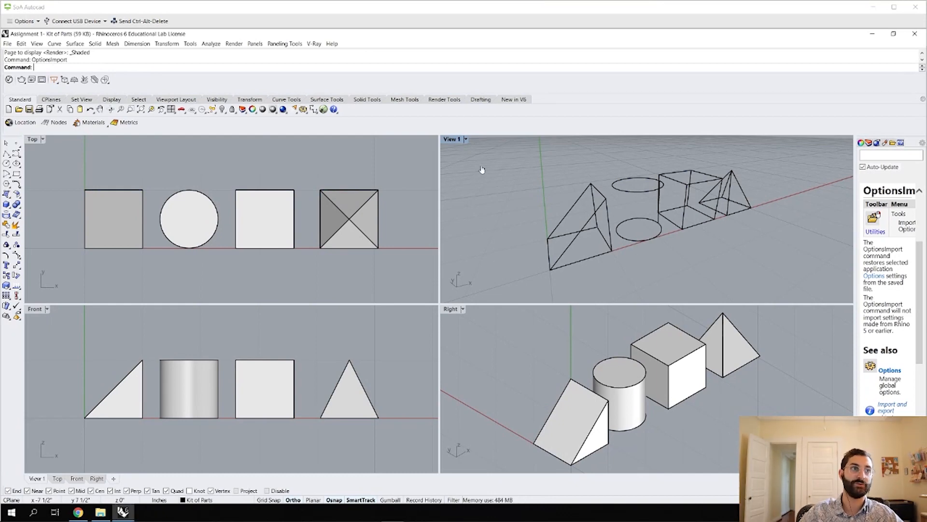
# Set the View 1 viewport's display mode to Pen - White Background, check the solids there, and make the Top viewport active
pyautogui.click(466, 139)
pyautogui.click(466, 140)
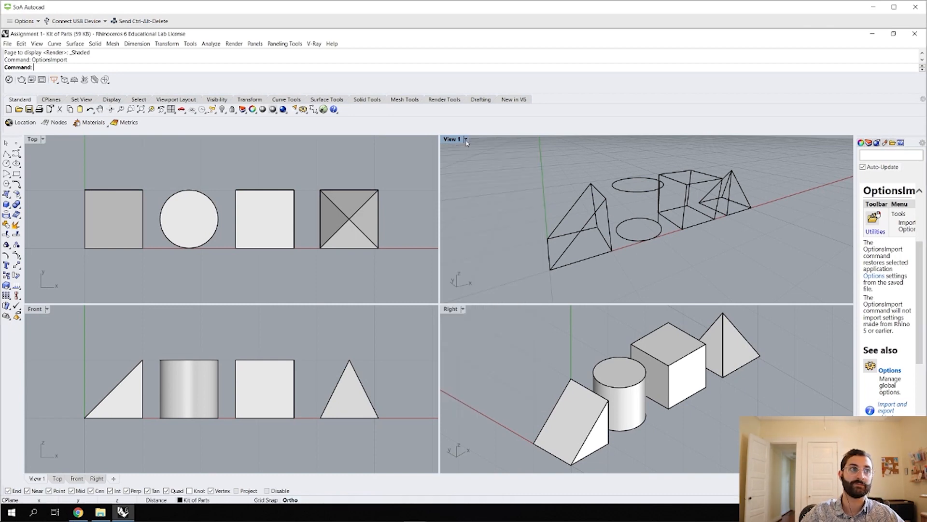
pyautogui.click(467, 140)
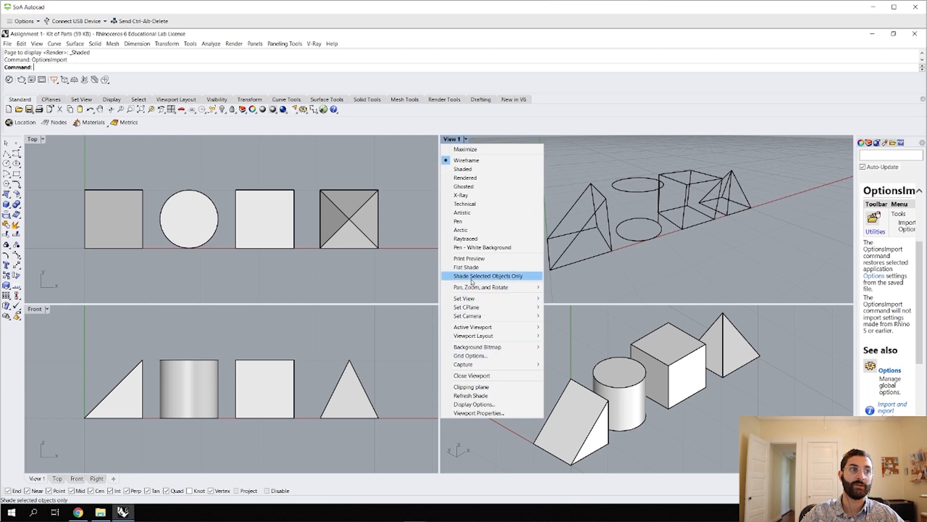
pyautogui.click(476, 249)
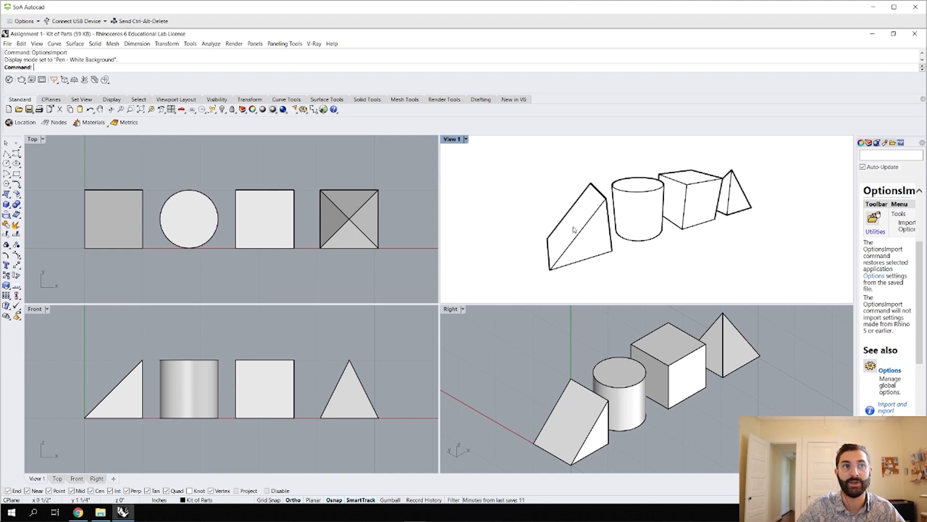
pyautogui.moveTo(720, 232); pyautogui.dragTo(697, 223, button='right')
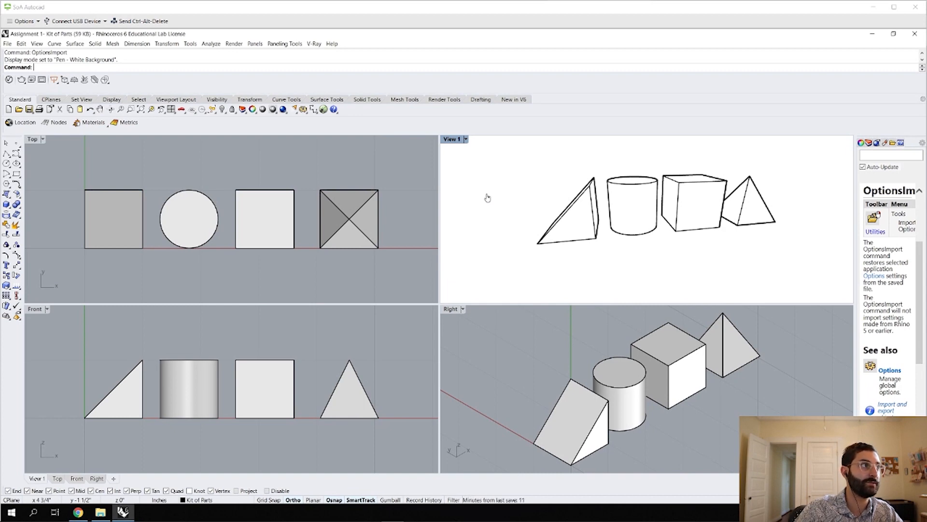
pyautogui.click(386, 170)
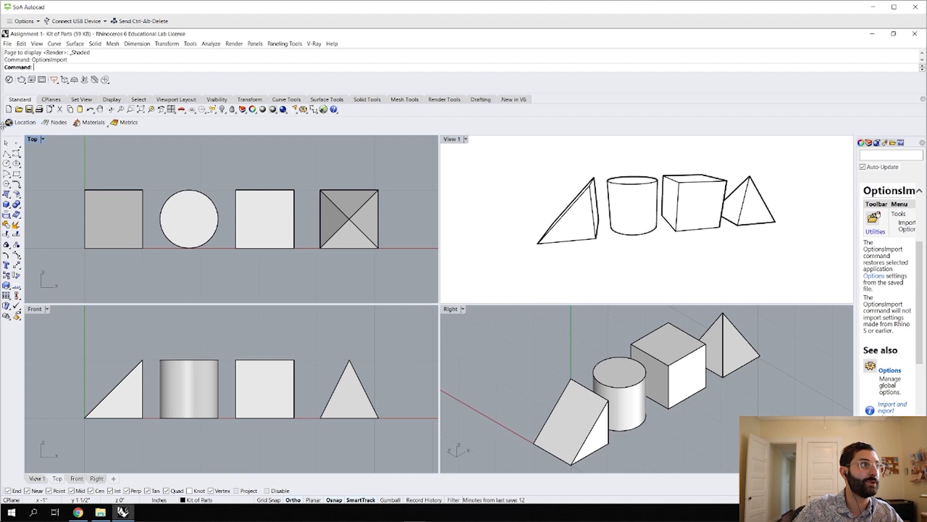
# Undock the V-Ray toolbars above and below the standard tools and close them
pyautogui.moveTo(3, 126); pyautogui.dragTo(146, 164)
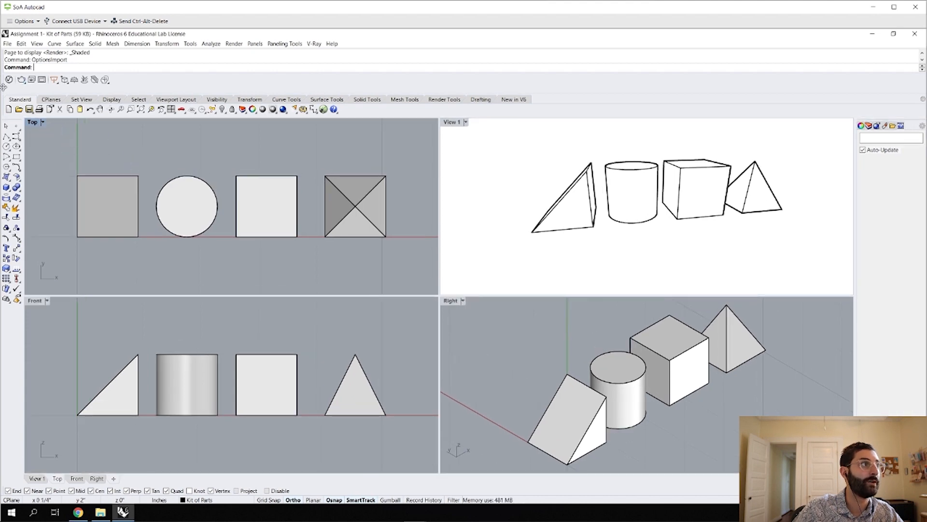
pyautogui.moveTo(4, 86); pyautogui.dragTo(74, 141)
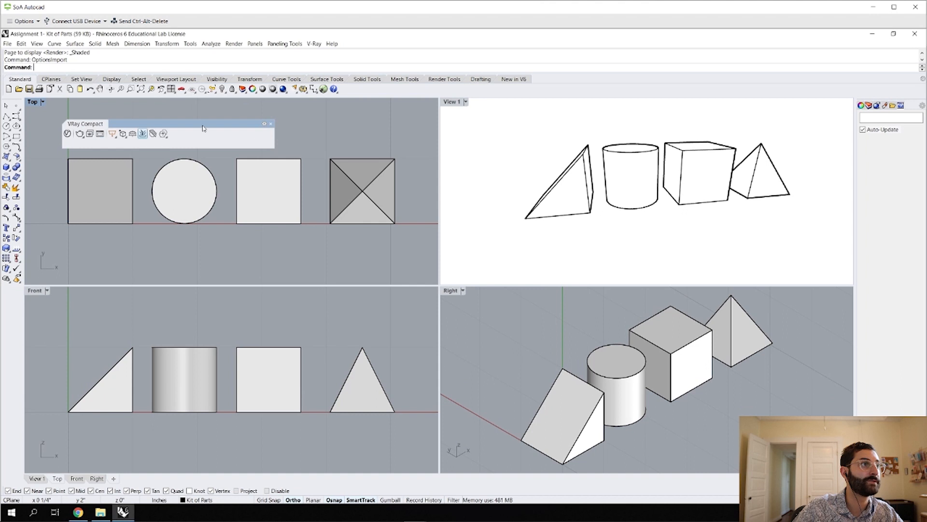
pyautogui.click(271, 124)
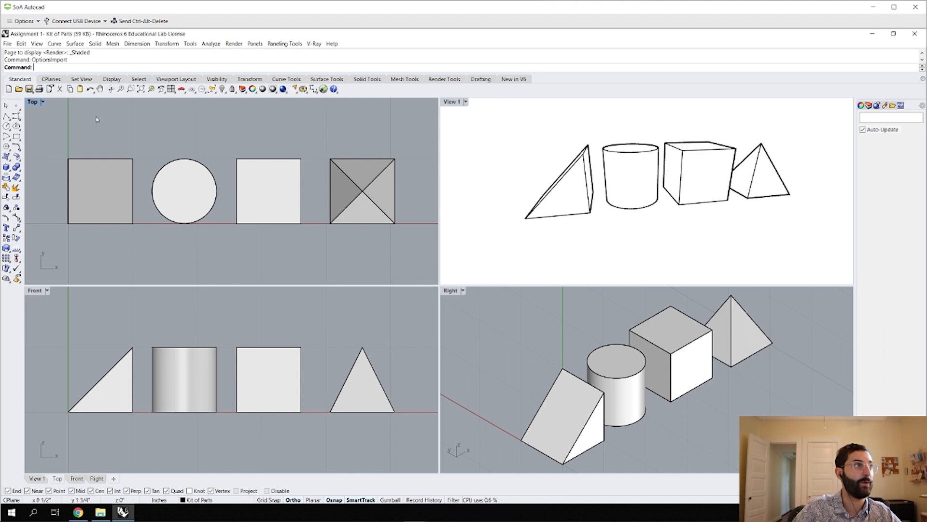
# Draw a Box with its rectangular base behind the cube in the Top viewport and its height above the cube's in Front
pyautogui.write('B')
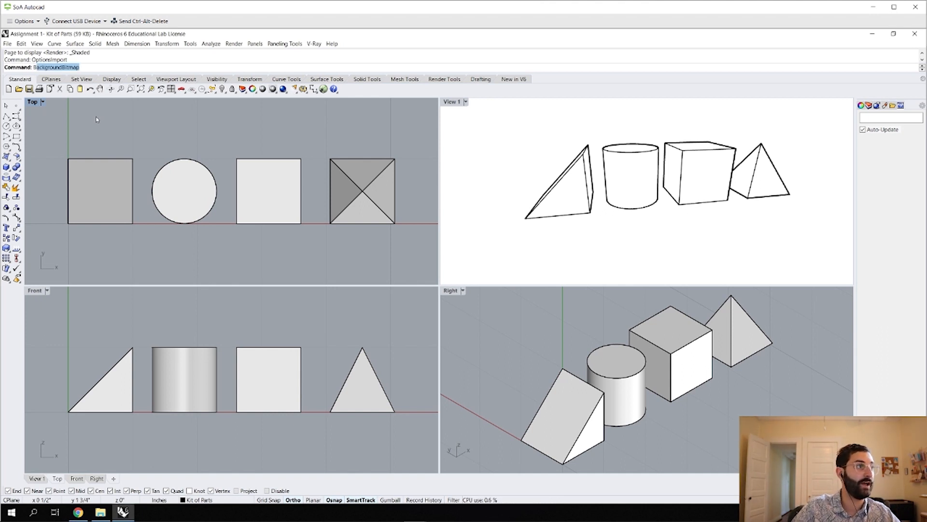
pyautogui.write('ox')
pyautogui.press('Return')
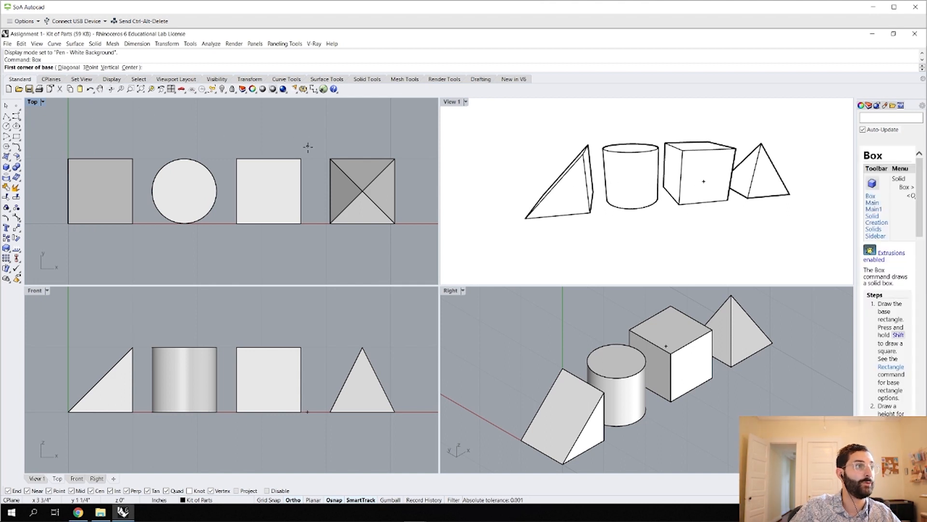
pyautogui.click(293, 140)
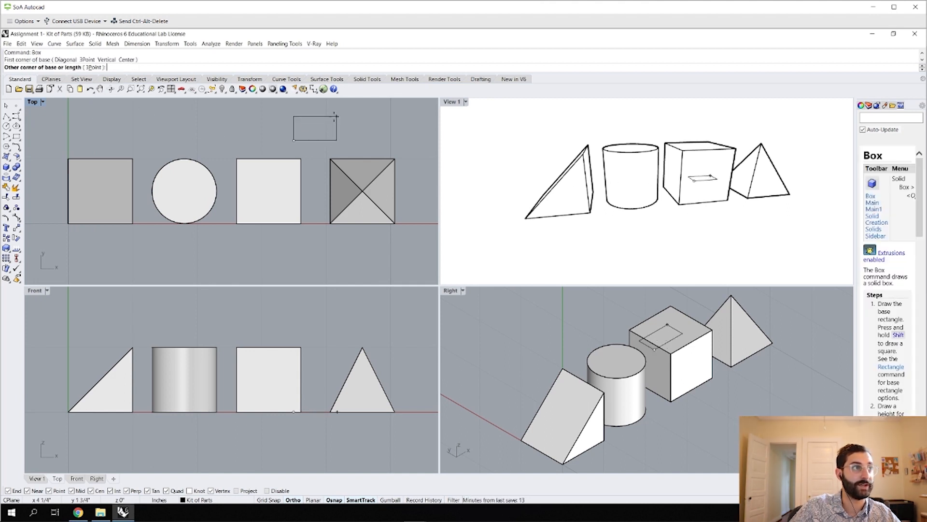
pyautogui.click(337, 114)
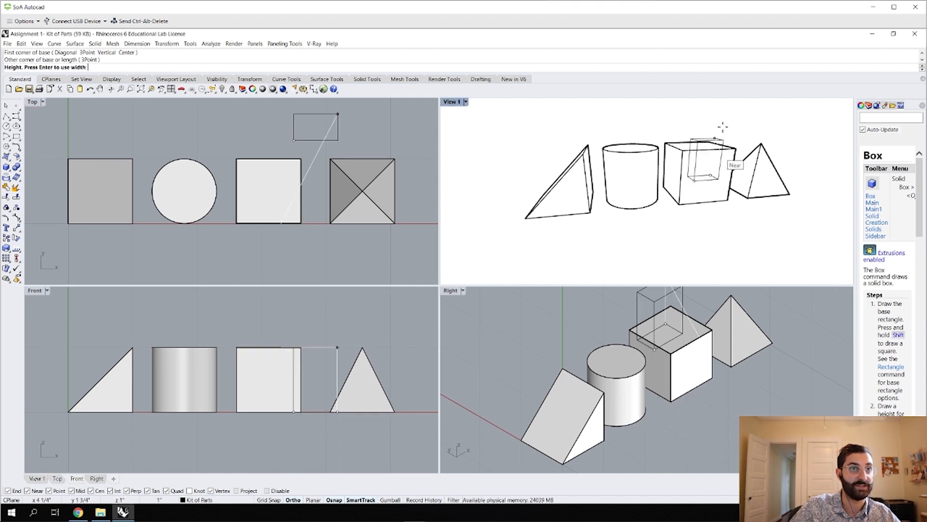
pyautogui.click(336, 321)
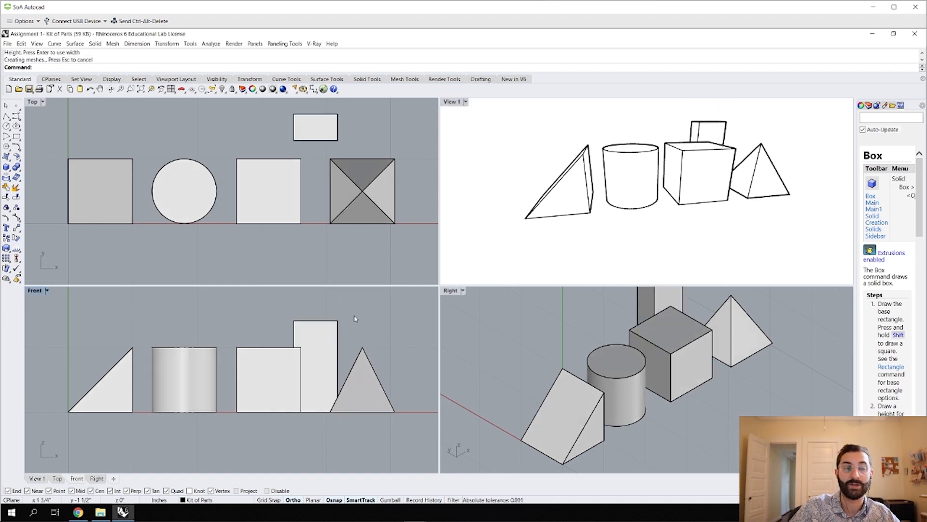
# Orbit View 1 to expose the tall box behind the cube and delete that box
pyautogui.moveTo(692, 205); pyautogui.dragTo(620, 204, button='right')
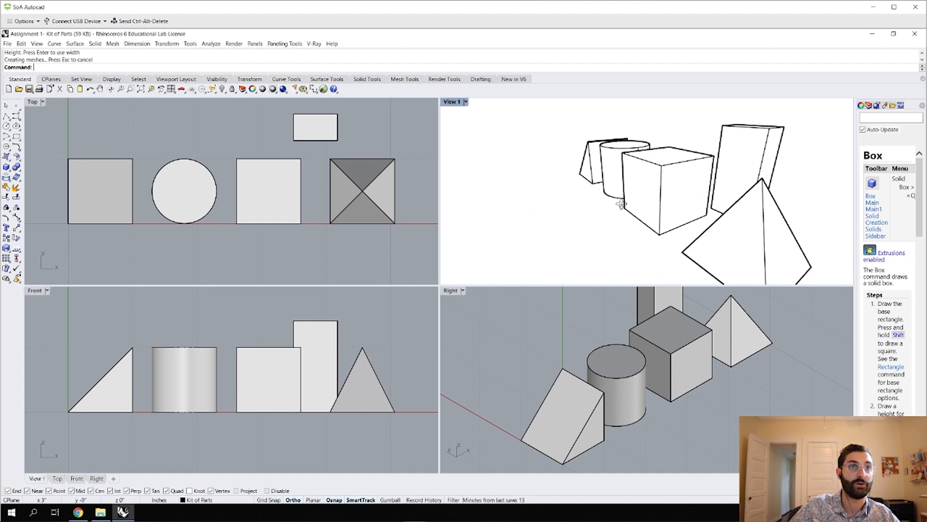
pyautogui.click(766, 165)
pyautogui.press('Delete')
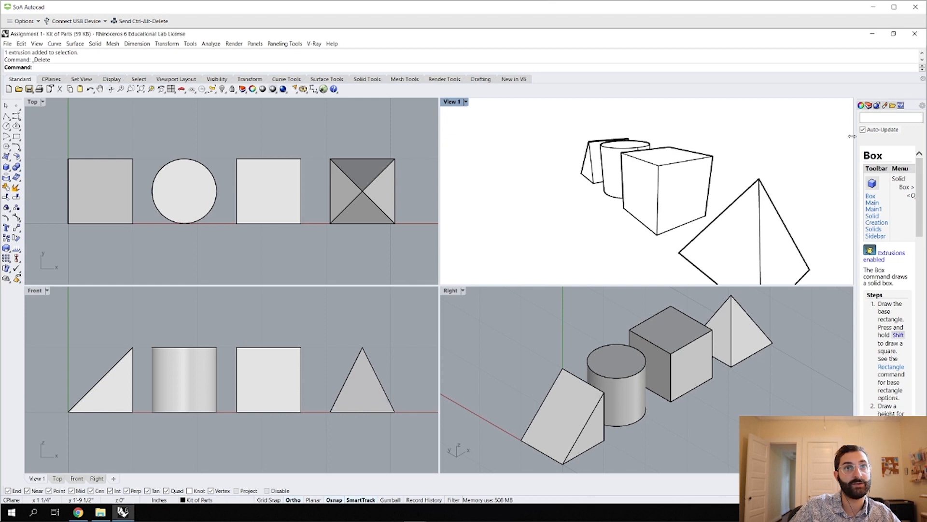
# Widen the side panel and compare the viewport properties of View 1 and Top
pyautogui.moveTo(853, 136); pyautogui.dragTo(808, 135)
pyautogui.click(817, 106)
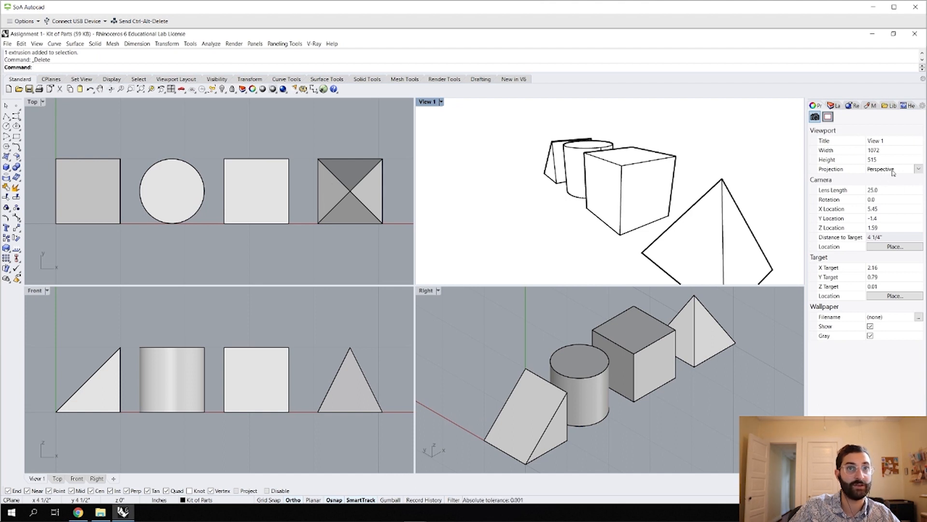
pyautogui.click(306, 140)
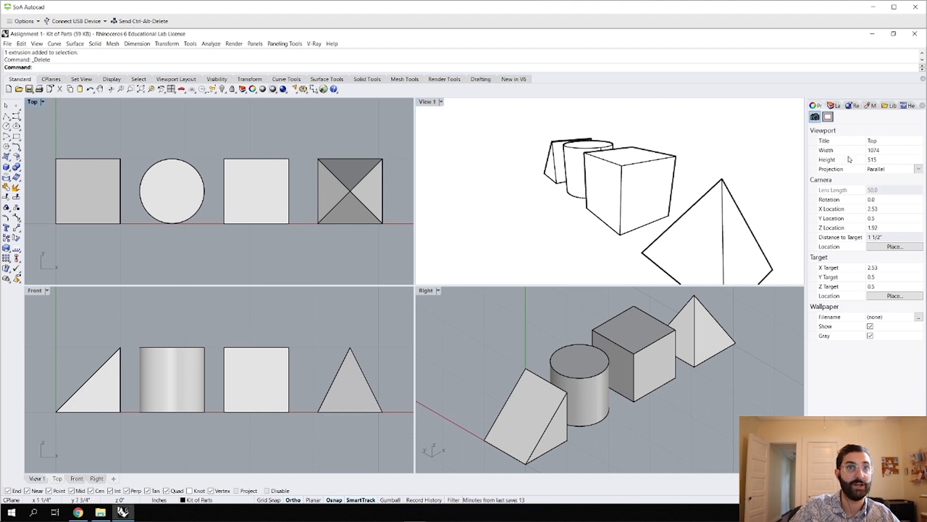
pyautogui.click(516, 225)
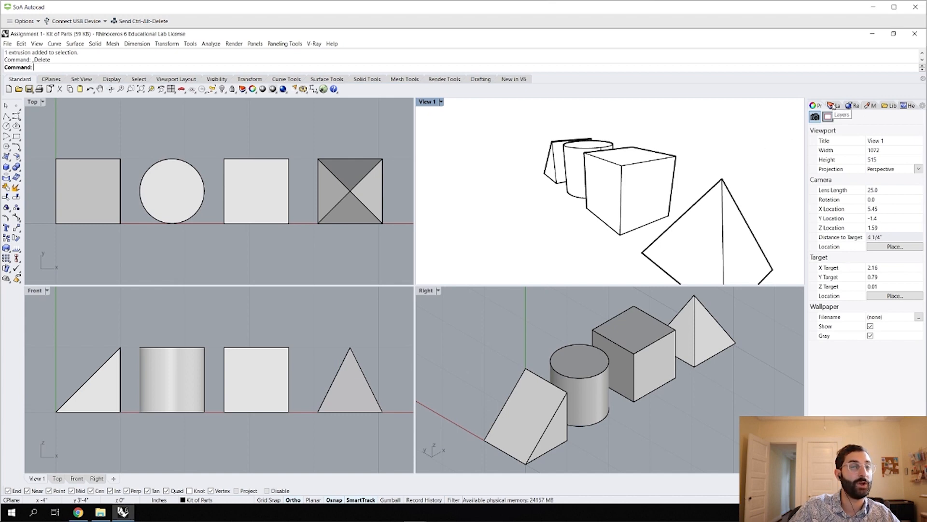
# Show the layer list and widen its Name column enough to read the full layer names
pyautogui.click(835, 107)
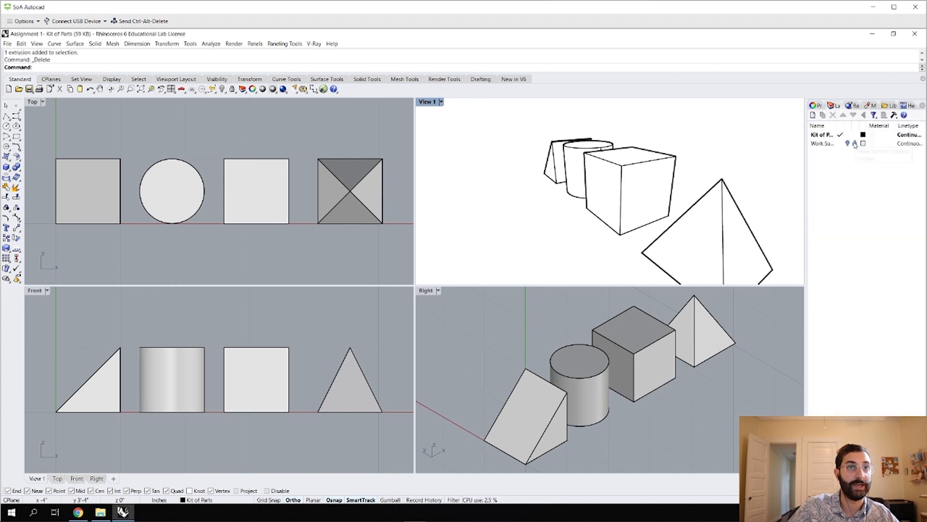
pyautogui.scroll(-6, 605, 217)
pyautogui.moveTo(606, 218); pyautogui.dragTo(721, 212, button='right')
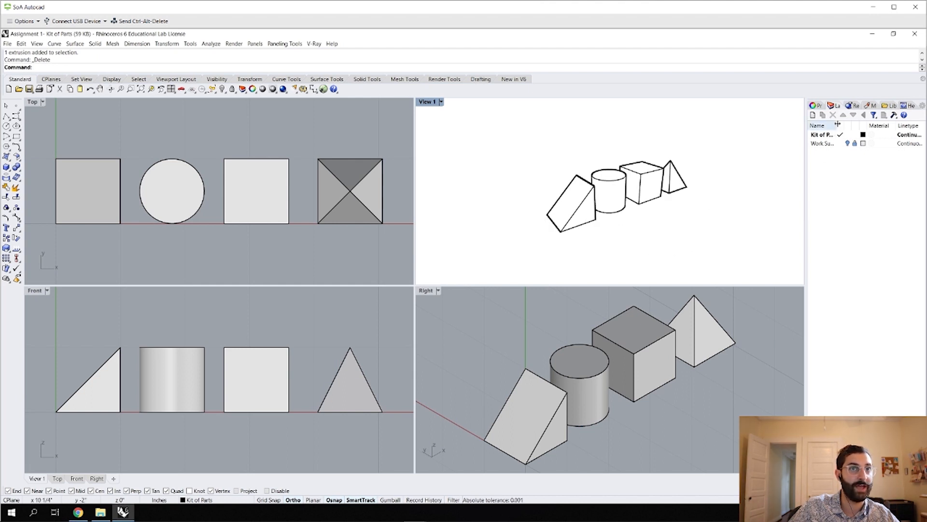
pyautogui.moveTo(837, 125); pyautogui.dragTo(865, 125)
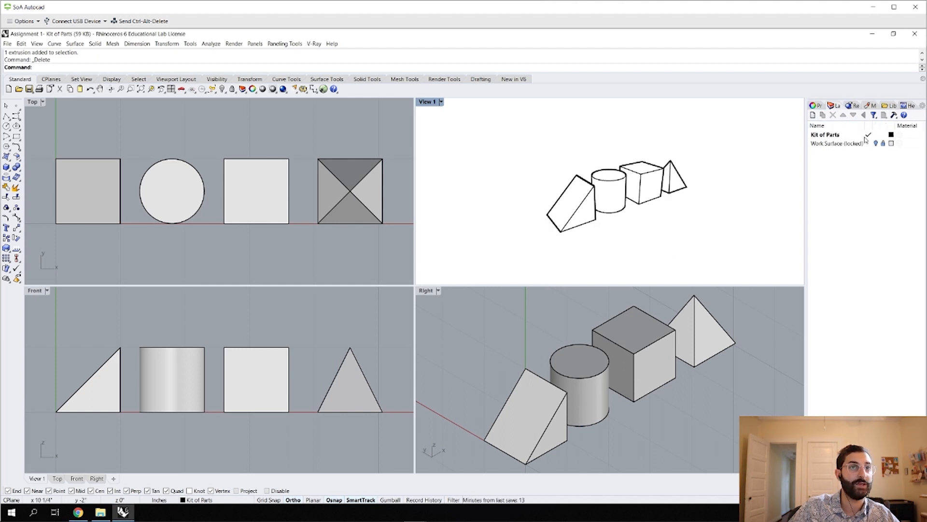
# Create a new layer and rename it Iteration2
pyautogui.click(813, 115)
pyautogui.doubleClick(830, 153)
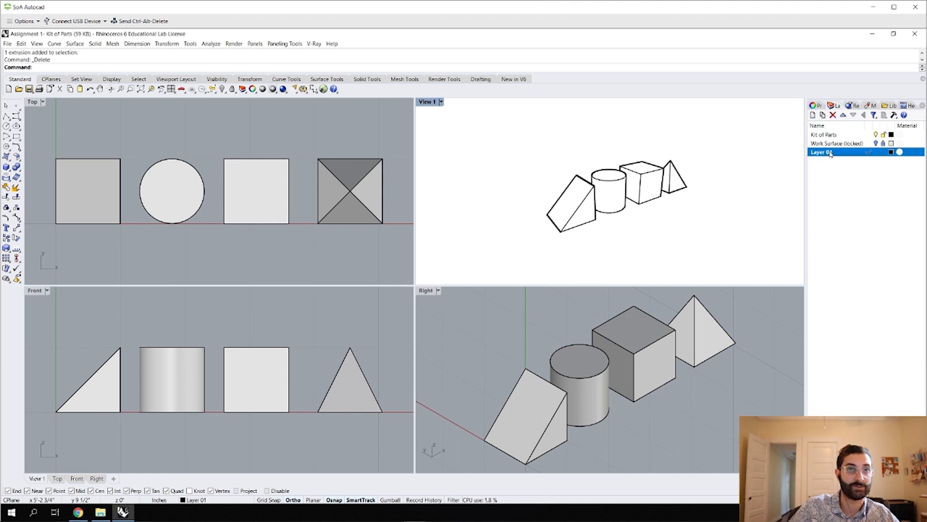
pyautogui.rightClick(829, 155)
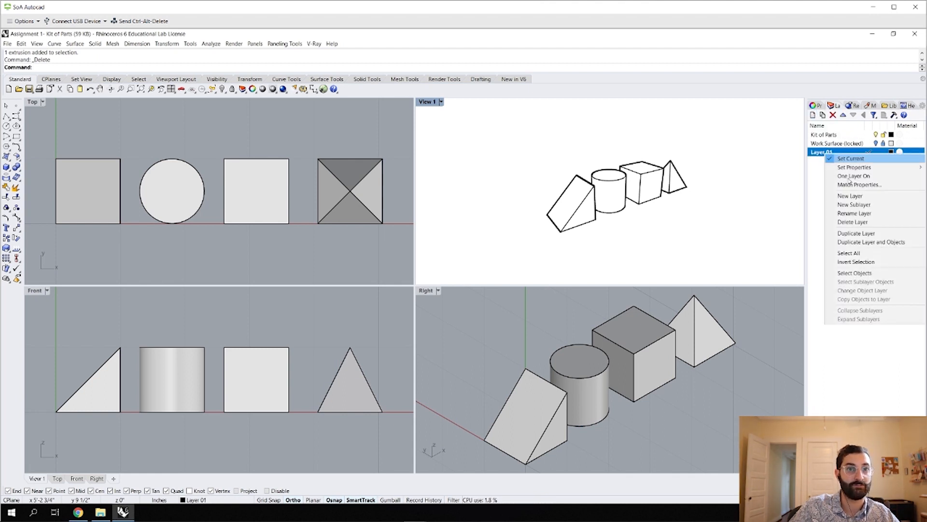
pyautogui.click(855, 213)
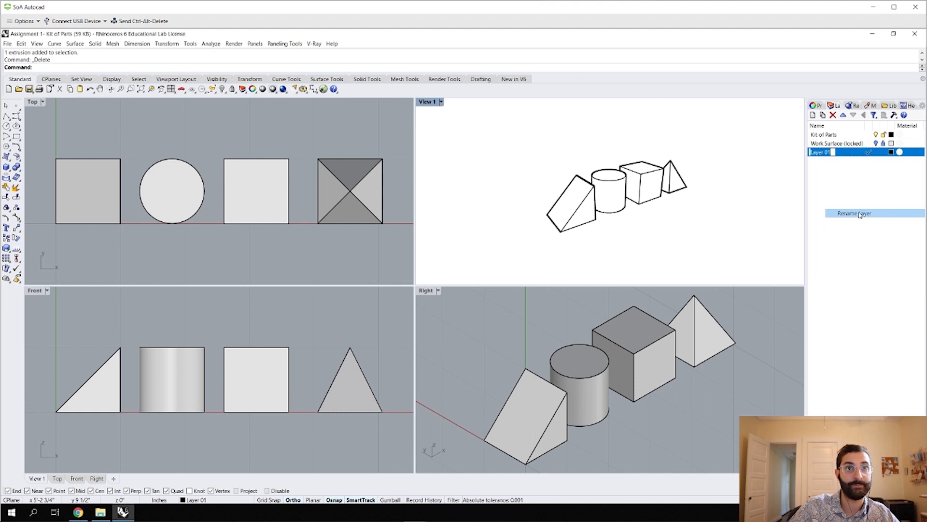
pyautogui.write('Iteration2')
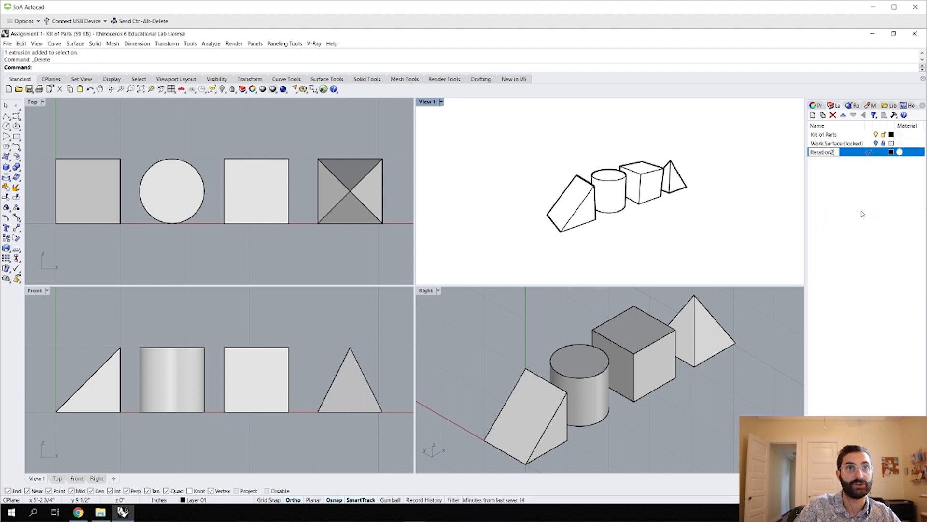
pyautogui.press('Return')
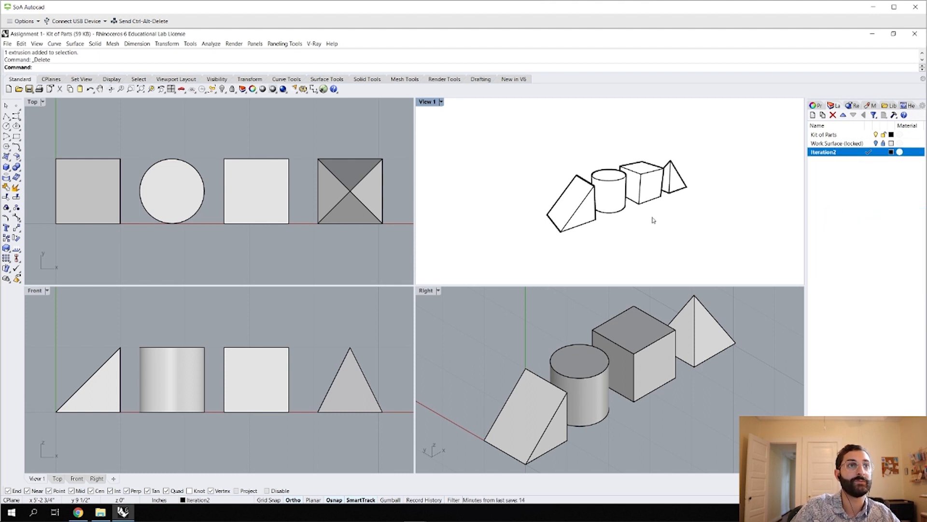
# Explore the Top viewport by panning around the four solids and zooming out and in
pyautogui.moveTo(717, 238); pyautogui.dragTo(652, 199)
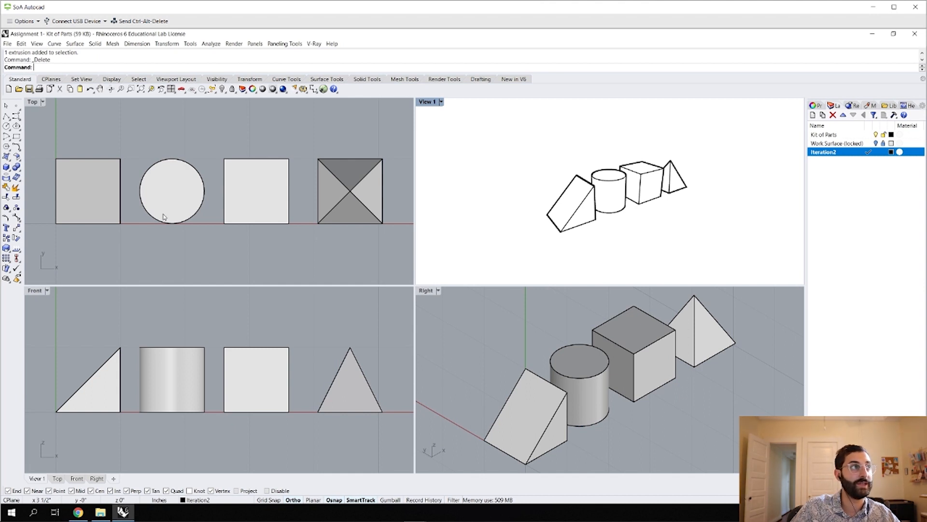
pyautogui.moveTo(328, 258); pyautogui.dragTo(323, 253, button='right')
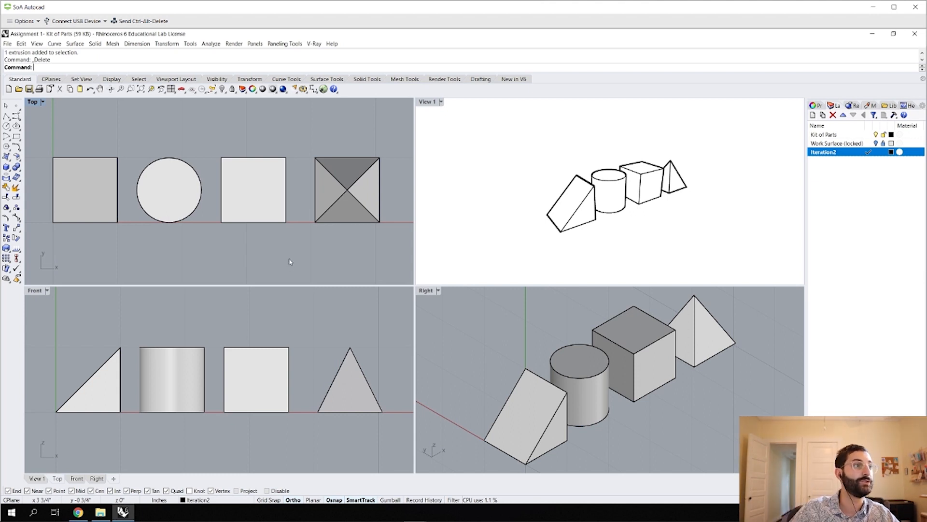
pyautogui.moveTo(290, 262)
pyautogui.mouseDown(button='right')
pyautogui.moveTo(244, 265)
pyautogui.moveTo(305, 238)
pyautogui.moveTo(271, 270)
pyautogui.moveTo(298, 259)
pyautogui.mouseUp(button='right')
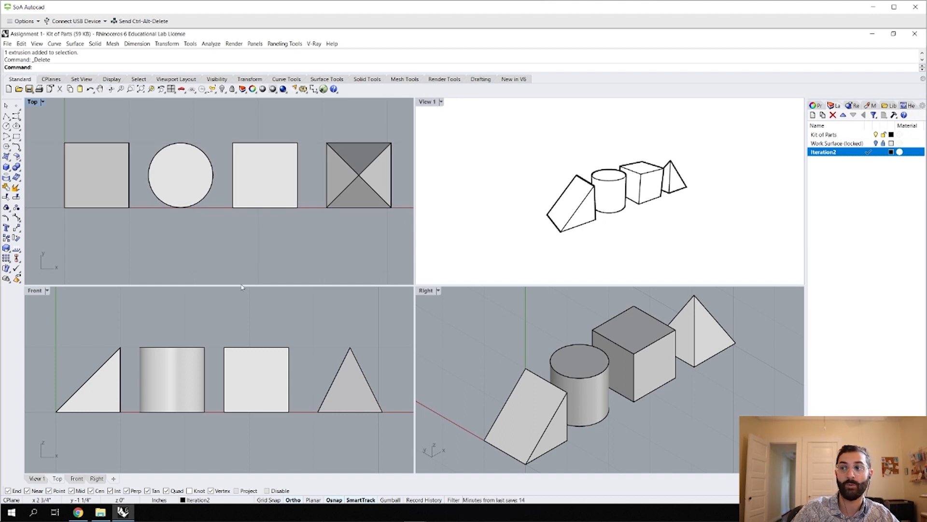
pyautogui.scroll(-5, 242, 287)
pyautogui.scroll(10, 241, 287)
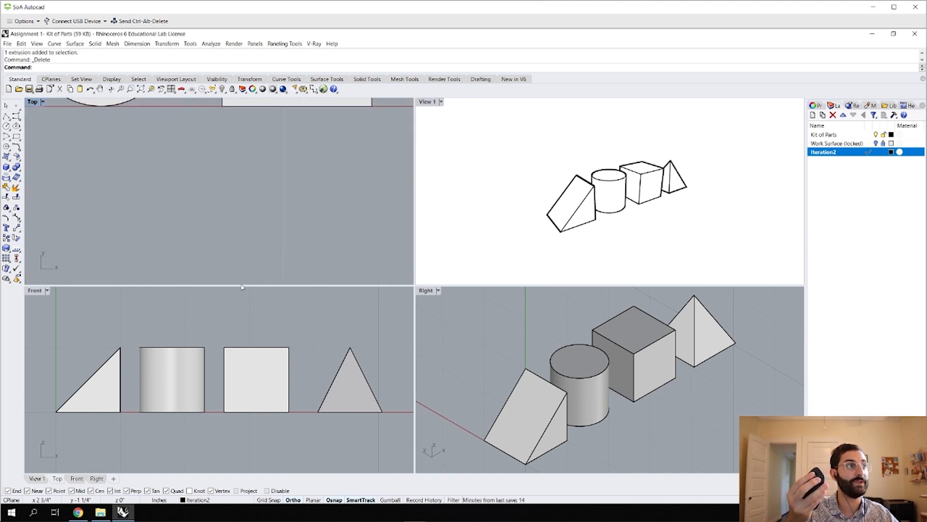
pyautogui.scroll(3, 241, 287)
pyautogui.scroll(-5, 241, 287)
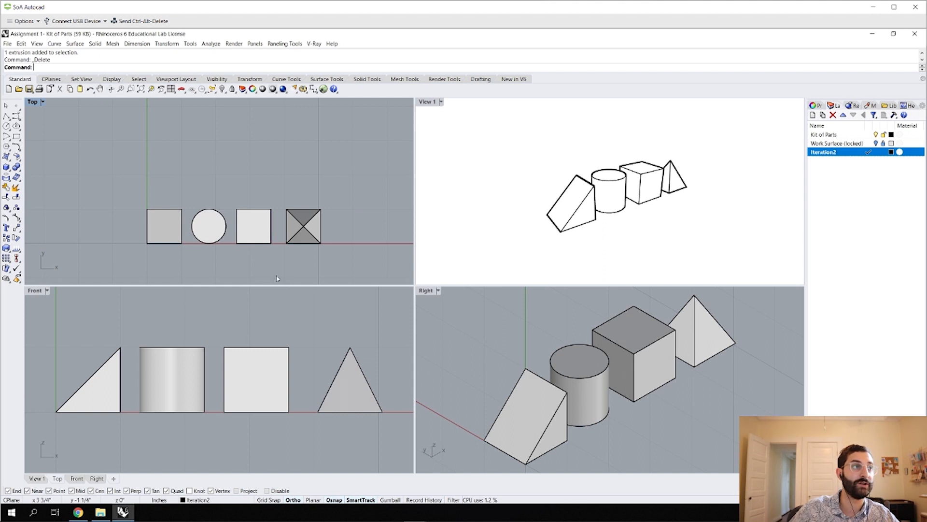
# Select the cube in the Top viewport, zoom to it with the zs alias, and clear the selection
pyautogui.rightClick(299, 269)
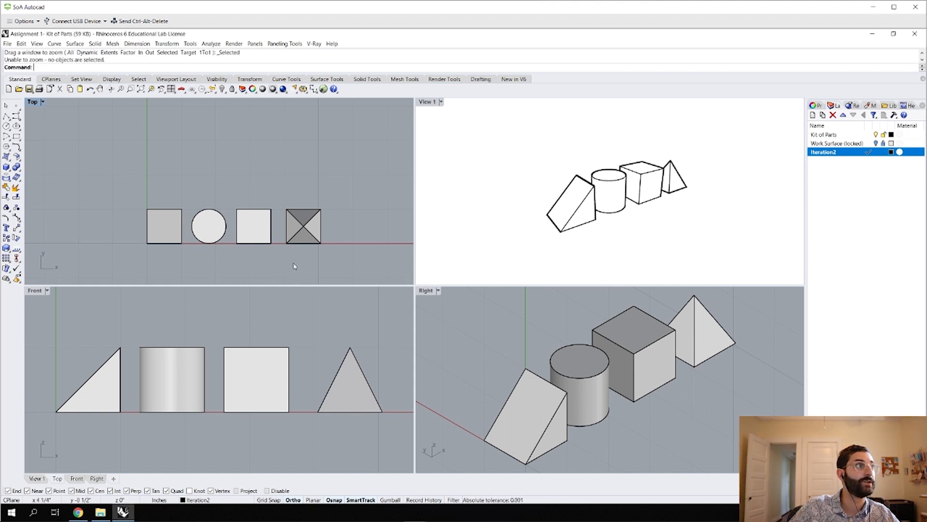
pyautogui.click(261, 242)
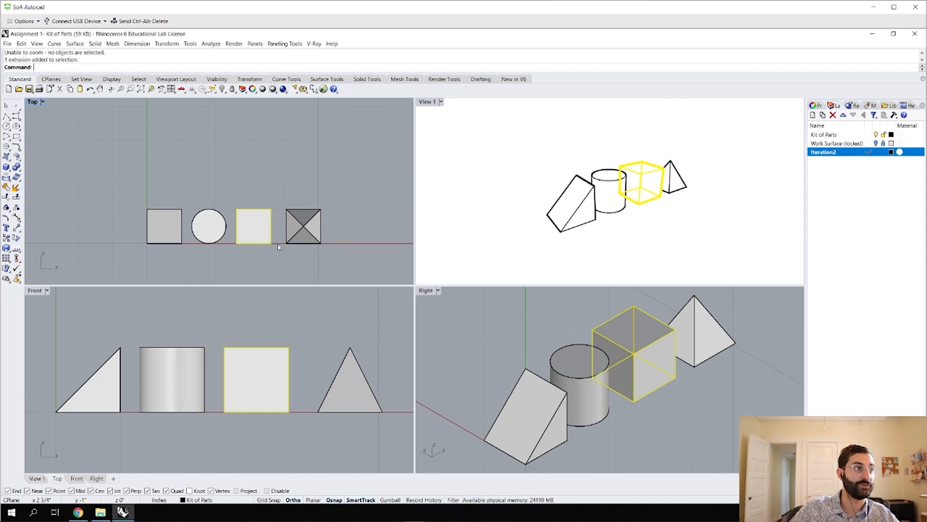
pyautogui.write('zs')
pyautogui.press('Return')
pyautogui.scroll(-6, 288, 229)
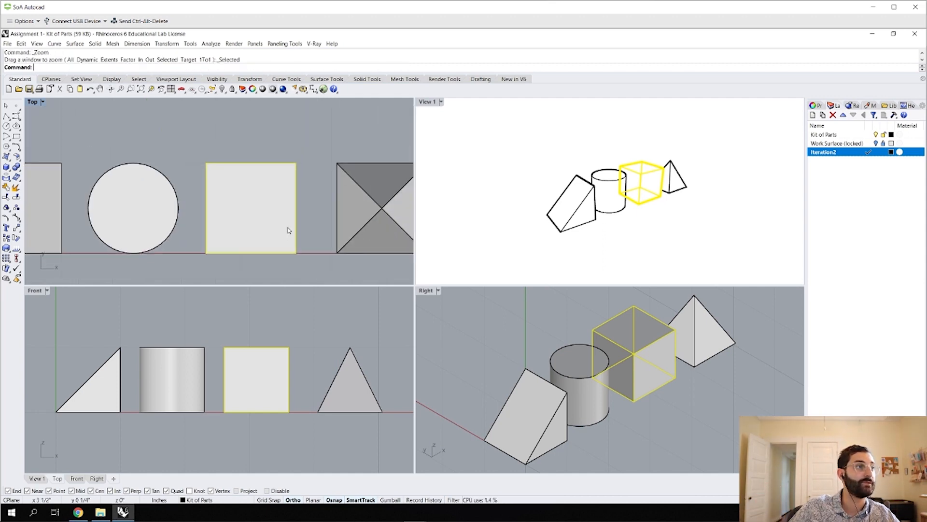
pyautogui.scroll(-5, 288, 230)
pyautogui.click(312, 270)
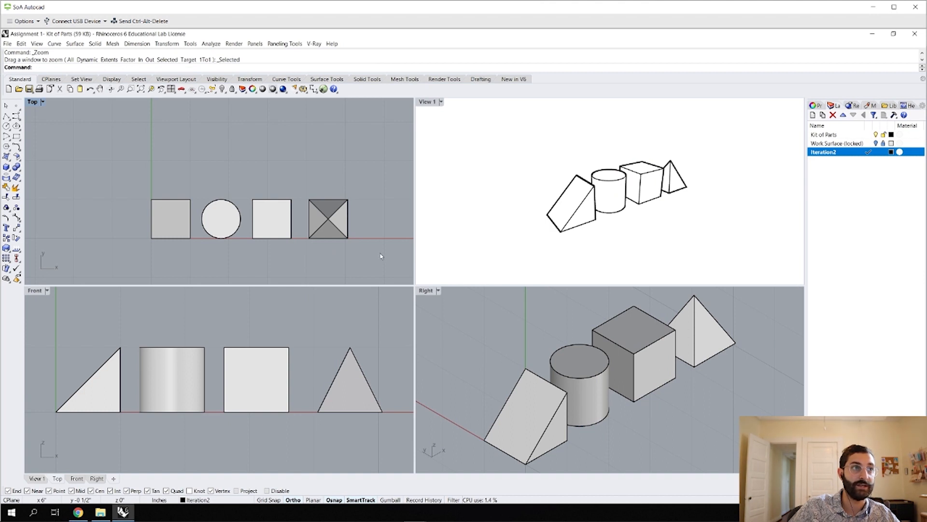
# Reframe the solids in the Top, View 1 and Front viewports, and turn Osnap off and back on
pyautogui.moveTo(351, 255); pyautogui.dragTo(324, 243, button='right')
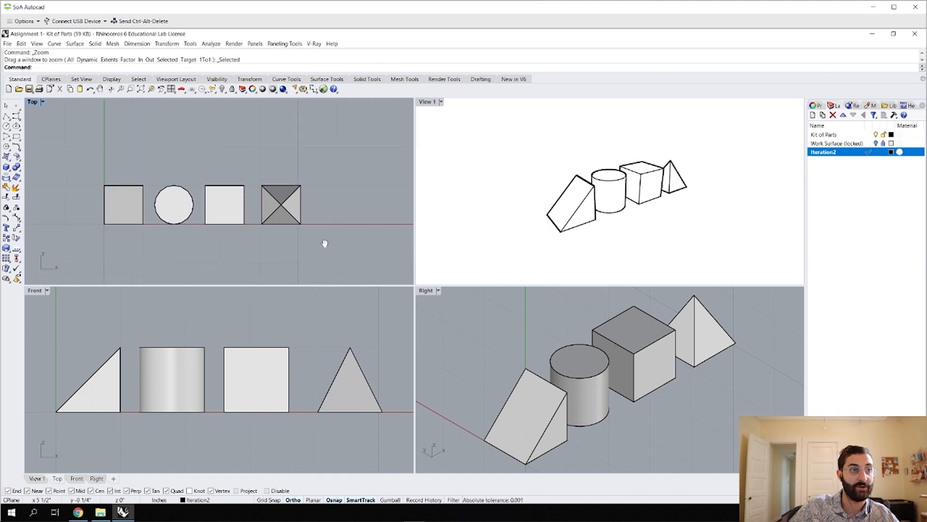
pyautogui.moveTo(671, 222); pyautogui.dragTo(648, 240, button='right')
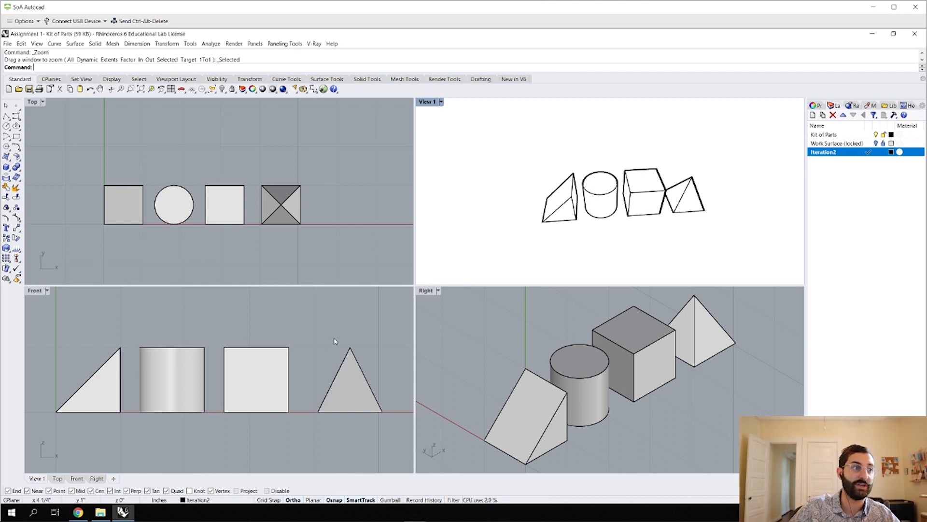
pyautogui.scroll(-5, 337, 341)
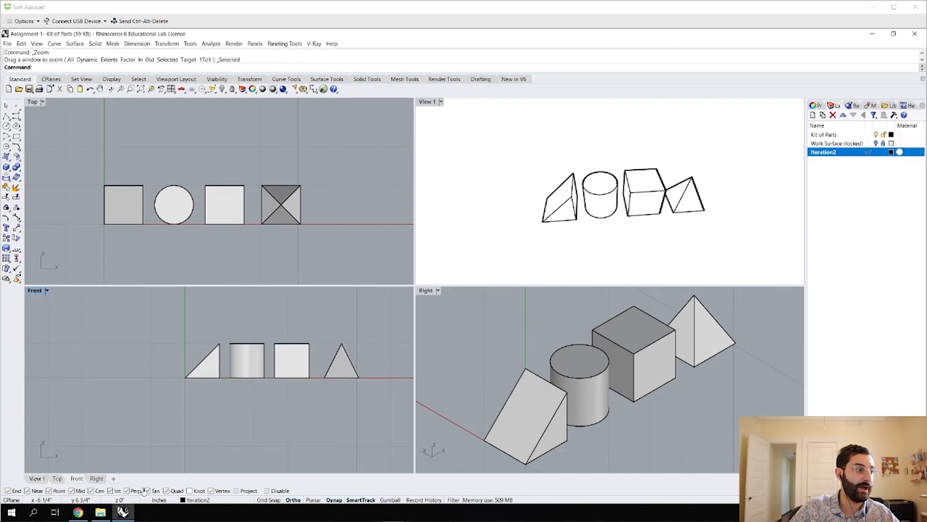
pyautogui.click(334, 500)
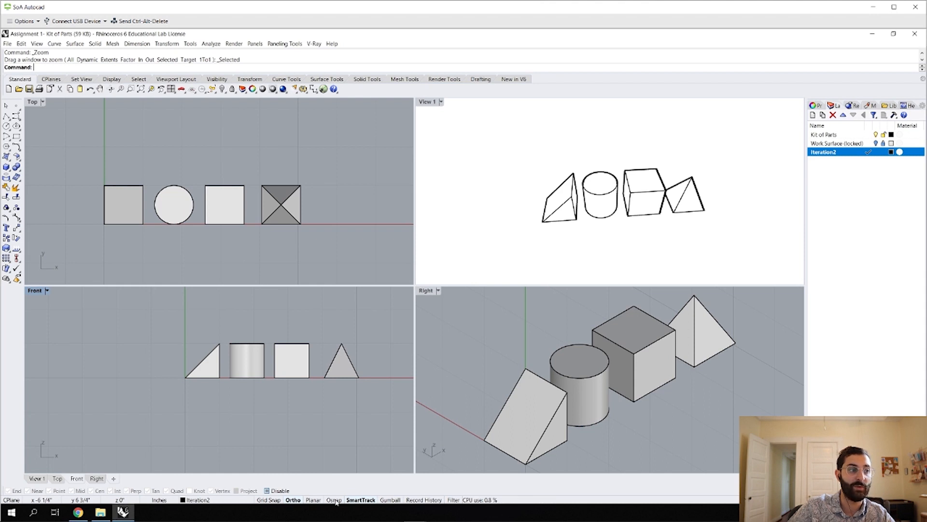
pyautogui.click(334, 499)
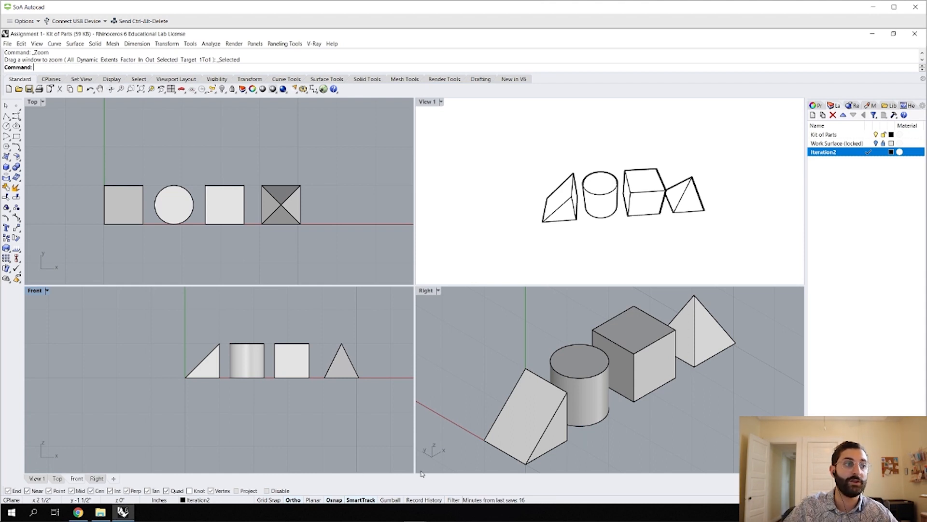
# Turn on the Gumball and use it in View 1 to move the cube upward and toward the pyramid
pyautogui.click(396, 500)
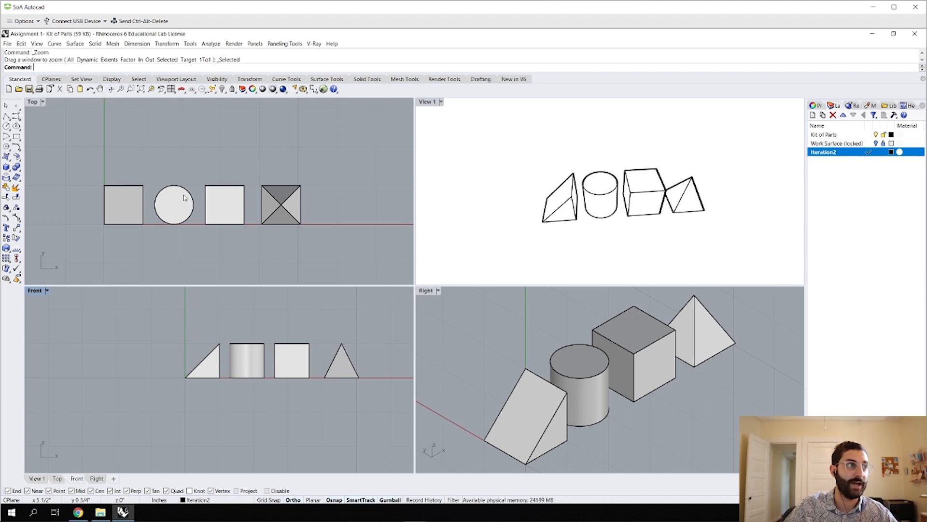
pyautogui.click(221, 209)
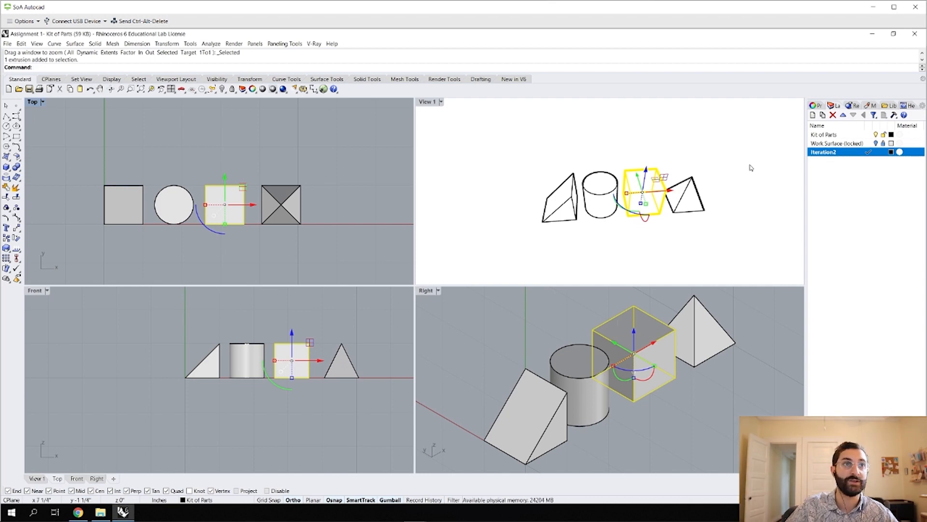
pyautogui.moveTo(663, 237); pyautogui.dragTo(660, 204, button='right')
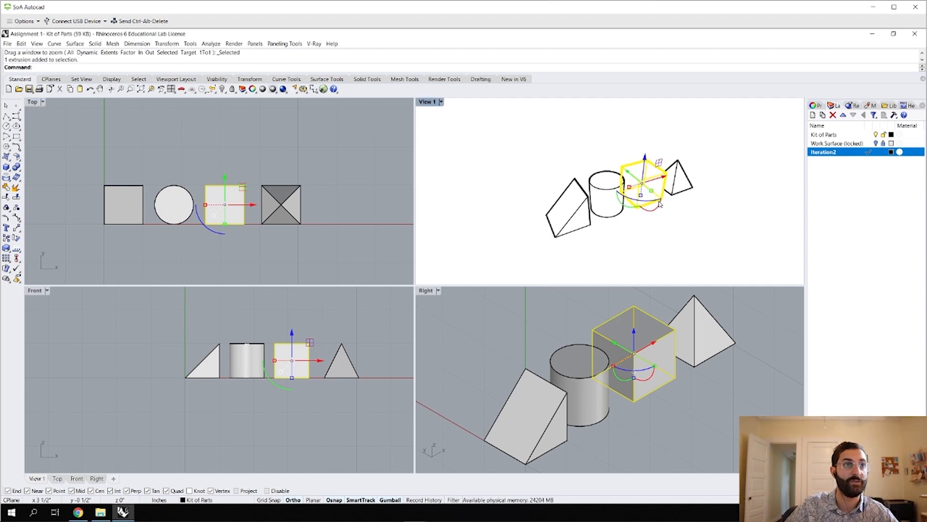
pyautogui.write('zs')
pyautogui.press('Return')
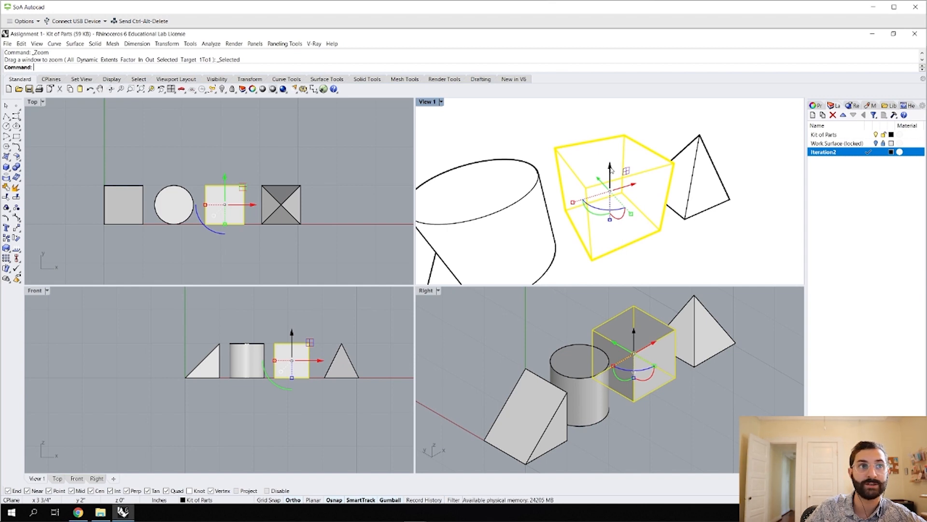
pyautogui.moveTo(611, 168); pyautogui.dragTo(655, 132)
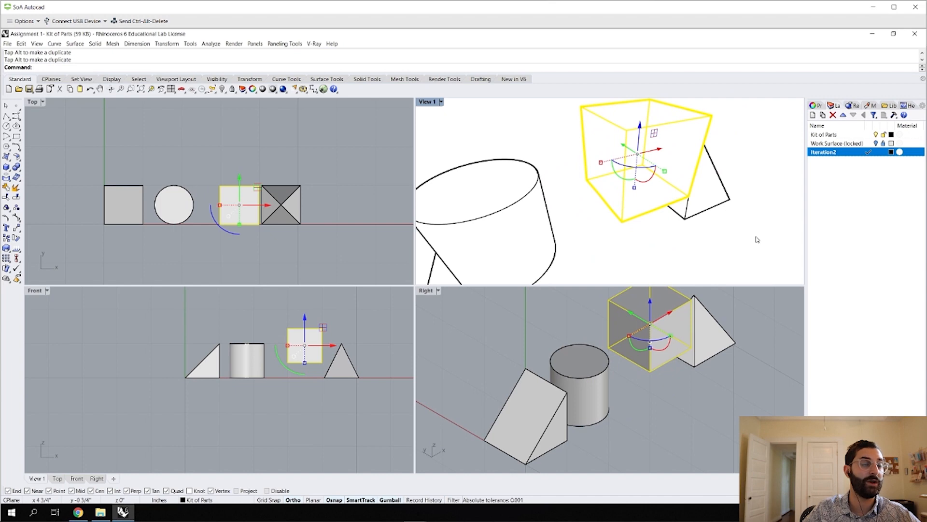
pyautogui.click(483, 322)
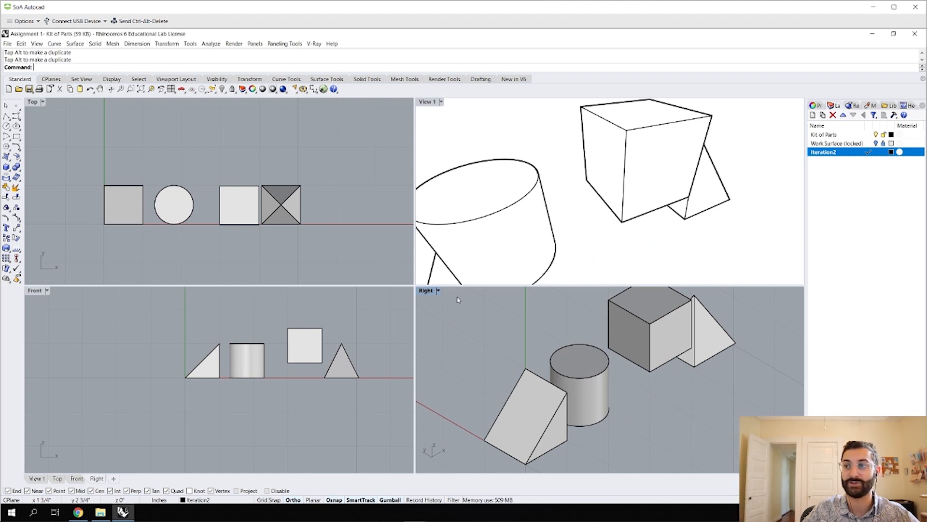
# Maximize the Right viewport, restore the four-viewport layout, and maximize the Right viewport again
pyautogui.doubleClick(426, 290)
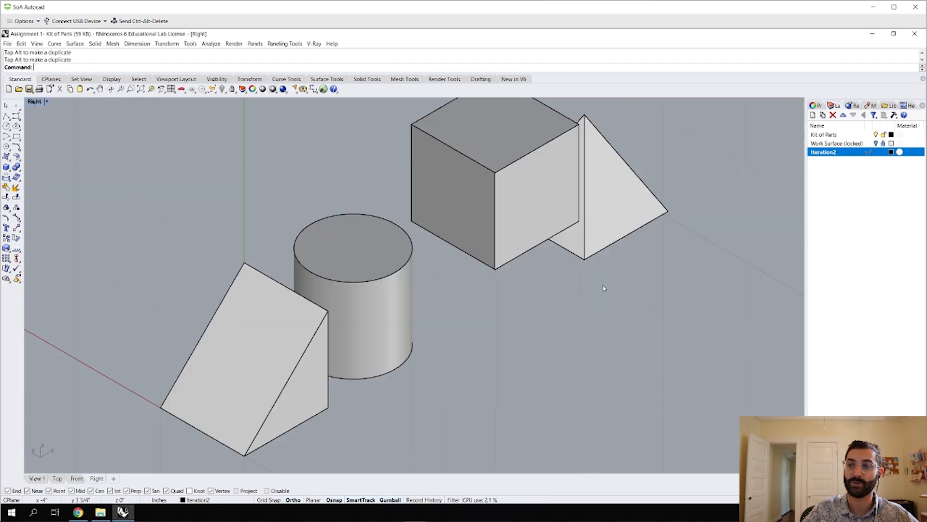
pyautogui.doubleClick(34, 101)
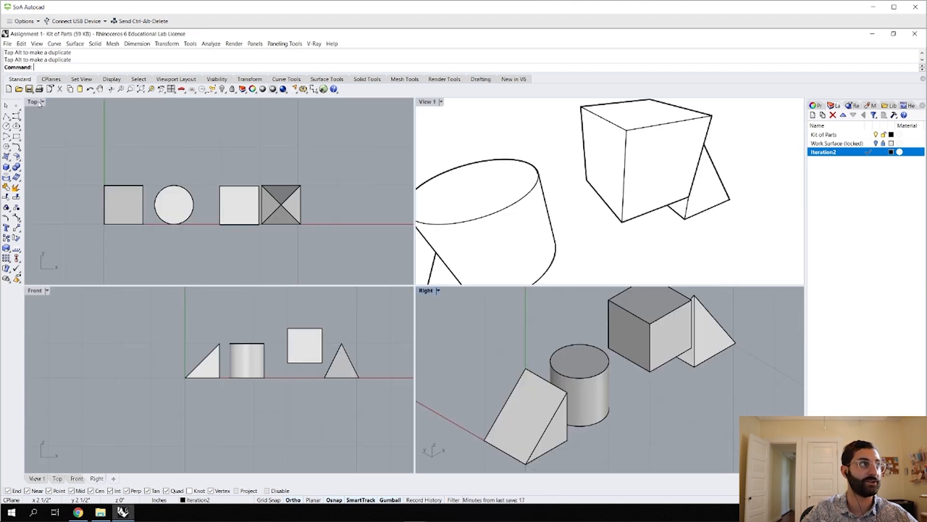
pyautogui.doubleClick(430, 291)
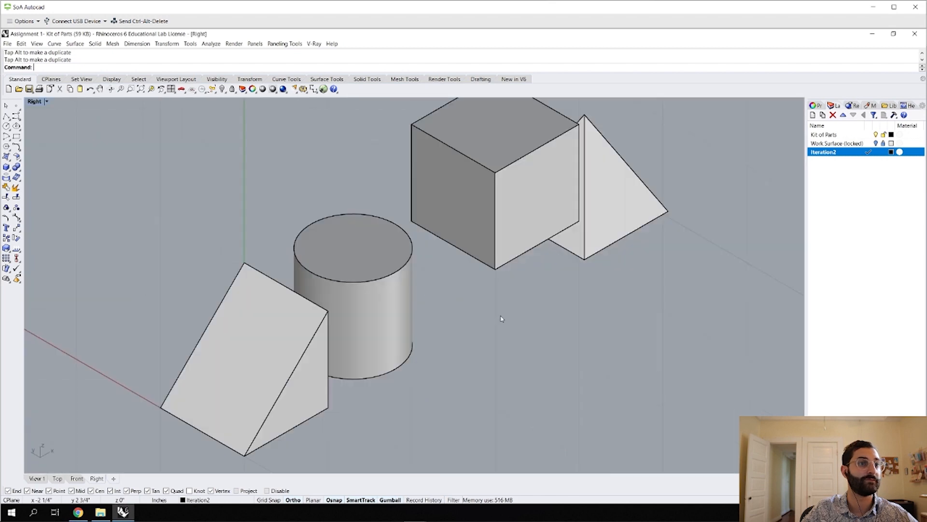
# Move the cube with the gumball so it sits between the cylinder and the pyramid, and try its rotation arc
pyautogui.scroll(-4, 502, 319)
pyautogui.moveTo(502, 318)
pyautogui.mouseDown(button='right')
pyautogui.moveTo(491, 308)
pyautogui.moveTo(499, 323)
pyautogui.mouseUp(button='right')
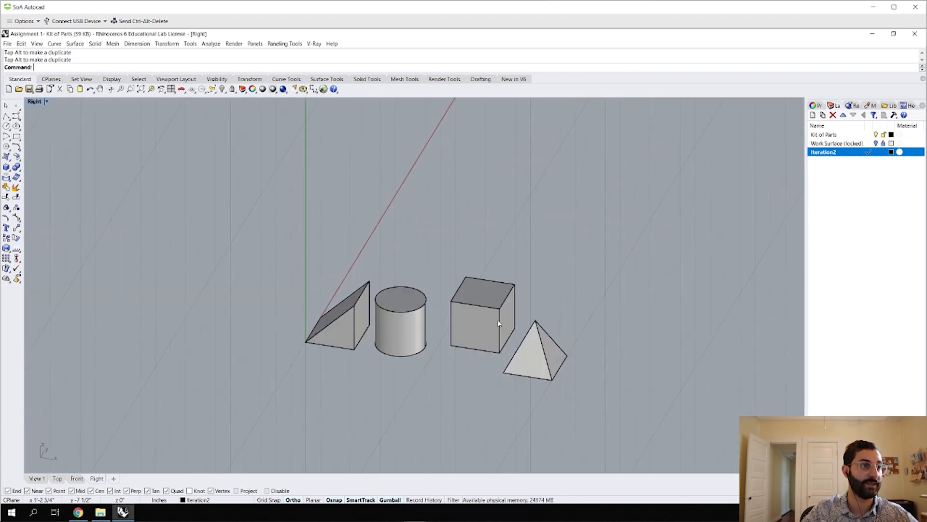
pyautogui.click(499, 324)
pyautogui.scroll(3, 499, 324)
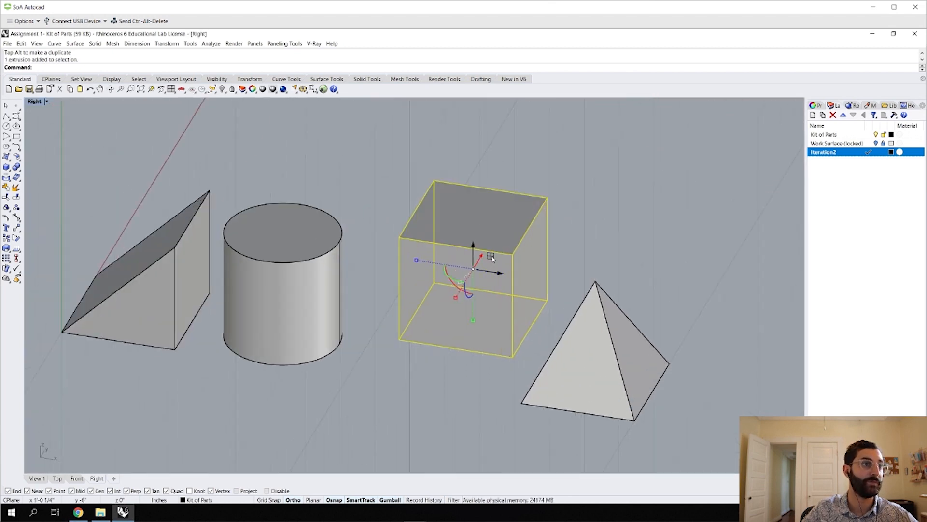
pyautogui.moveTo(492, 262); pyautogui.dragTo(403, 181)
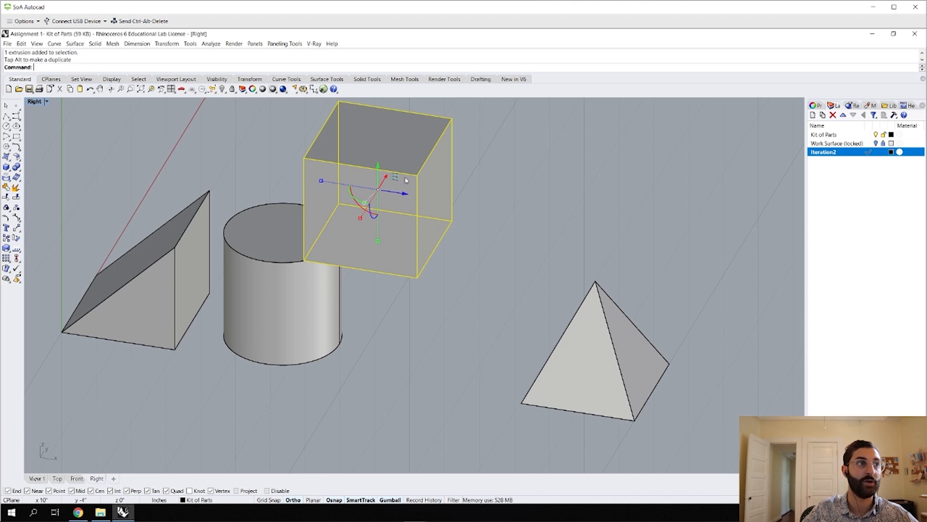
pyautogui.moveTo(408, 195); pyautogui.dragTo(467, 292)
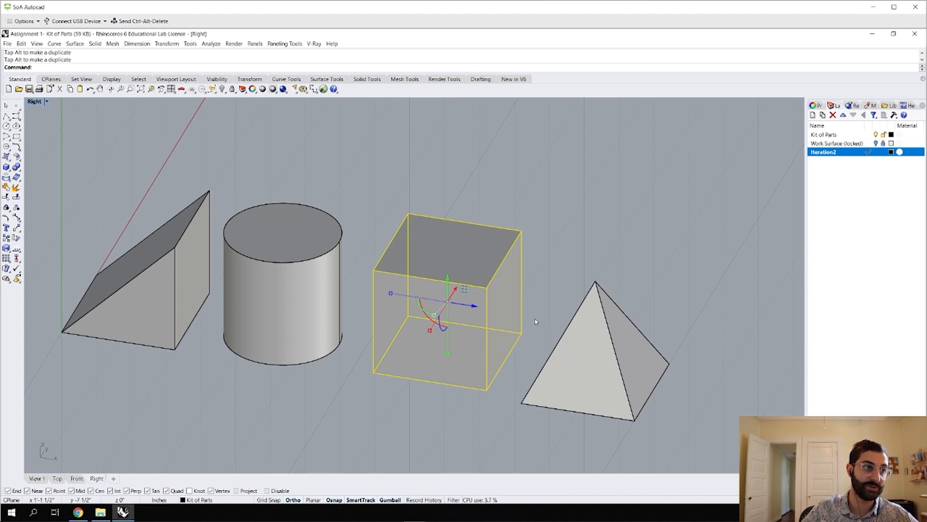
pyautogui.moveTo(537, 322); pyautogui.dragTo(594, 314, button='right')
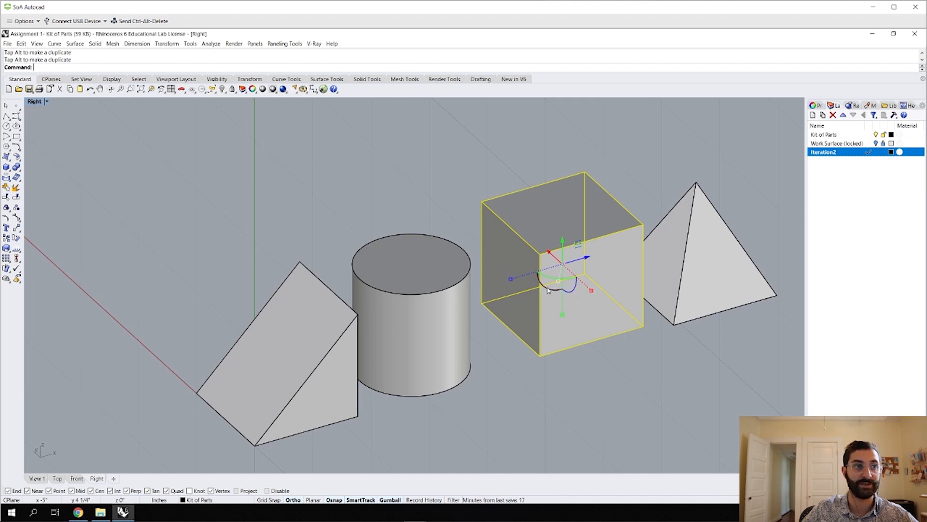
pyautogui.moveTo(547, 289)
pyautogui.mouseDown()
pyautogui.moveTo(572, 309)
pyautogui.moveTo(536, 286)
pyautogui.moveTo(567, 241)
pyautogui.moveTo(615, 277)
pyautogui.moveTo(607, 287)
pyautogui.moveTo(551, 285)
pyautogui.moveTo(587, 270)
pyautogui.moveTo(597, 278)
pyautogui.moveTo(540, 296)
pyautogui.moveTo(523, 282)
pyautogui.moveTo(537, 304)
pyautogui.mouseUp()
# Rotate the pyramid with the gumball's red arc, trying 90-degree increments and a free tilted angle
pyautogui.scroll(-2, 608, 321)
pyautogui.click(666, 302)
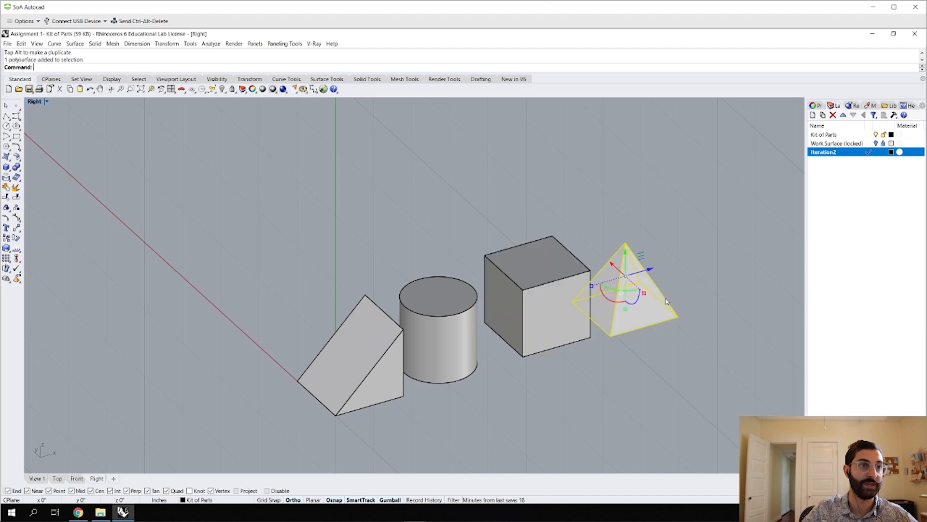
pyautogui.scroll(4, 666, 302)
pyautogui.moveTo(518, 295); pyautogui.dragTo(520, 281)
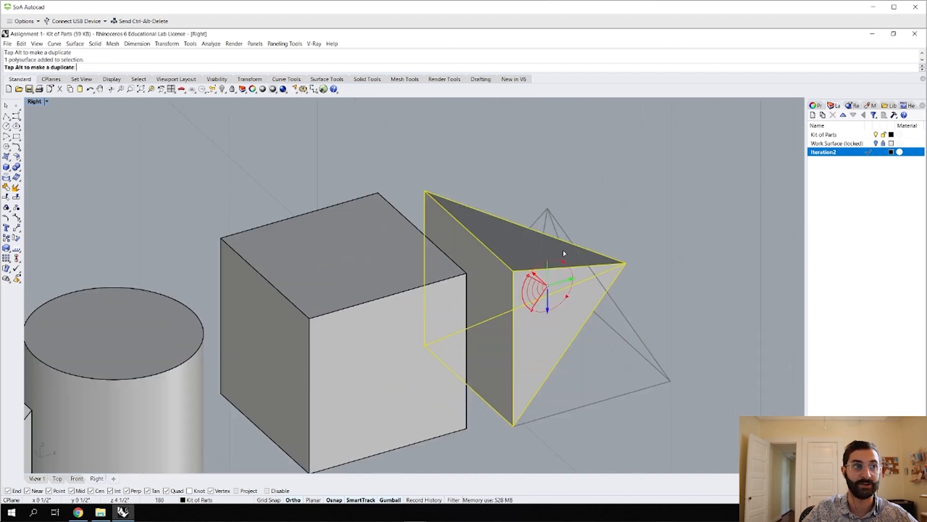
pyautogui.moveTo(564, 254); pyautogui.dragTo(581, 250)
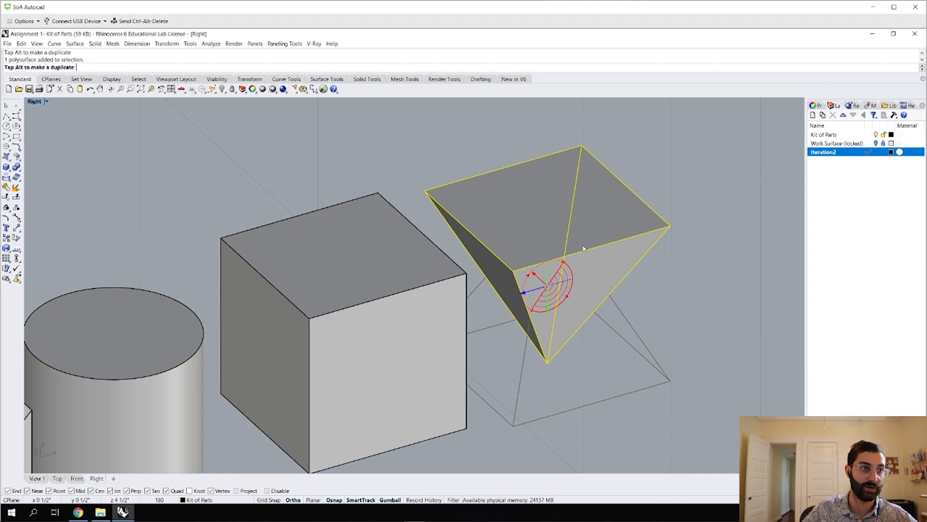
pyautogui.moveTo(618, 312); pyautogui.dragTo(617, 312)
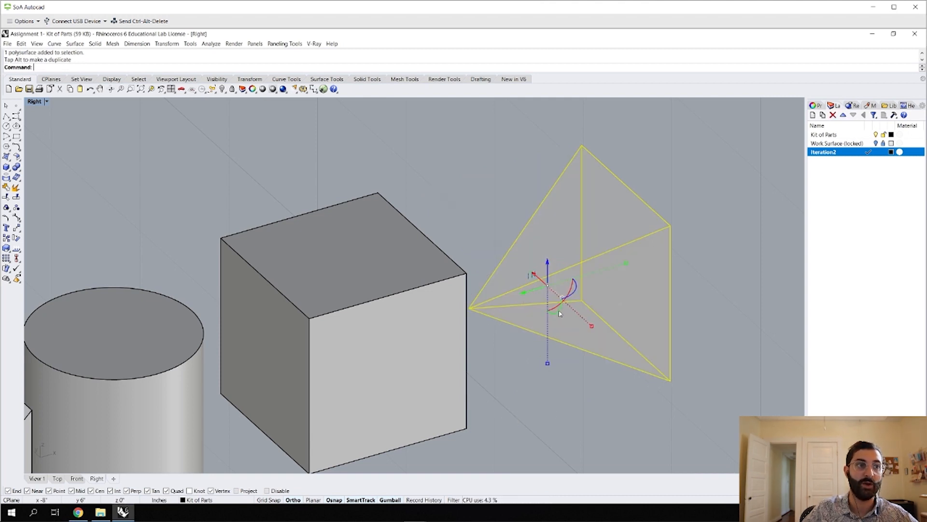
pyautogui.moveTo(549, 315); pyautogui.dragTo(520, 313)
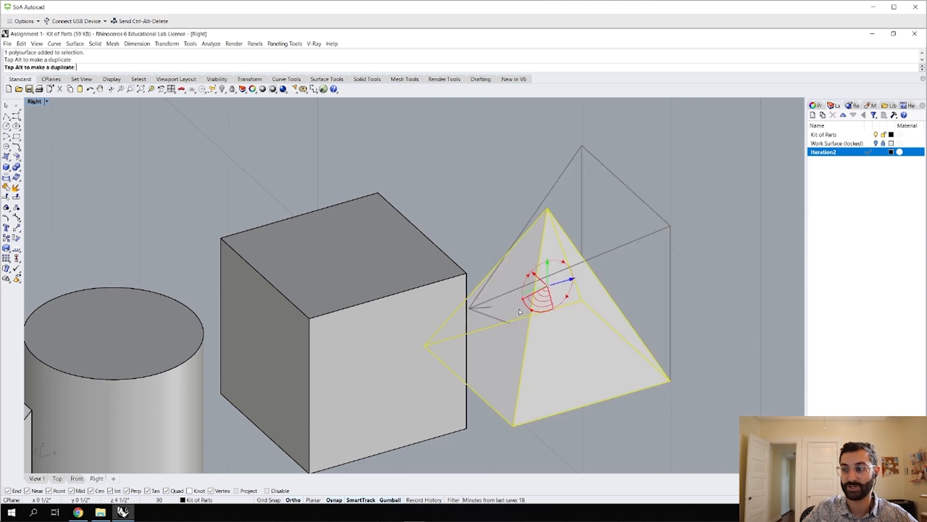
pyautogui.moveTo(520, 312); pyautogui.dragTo(598, 322)
pyautogui.moveTo(181, 496); pyautogui.dragTo(642, 283)
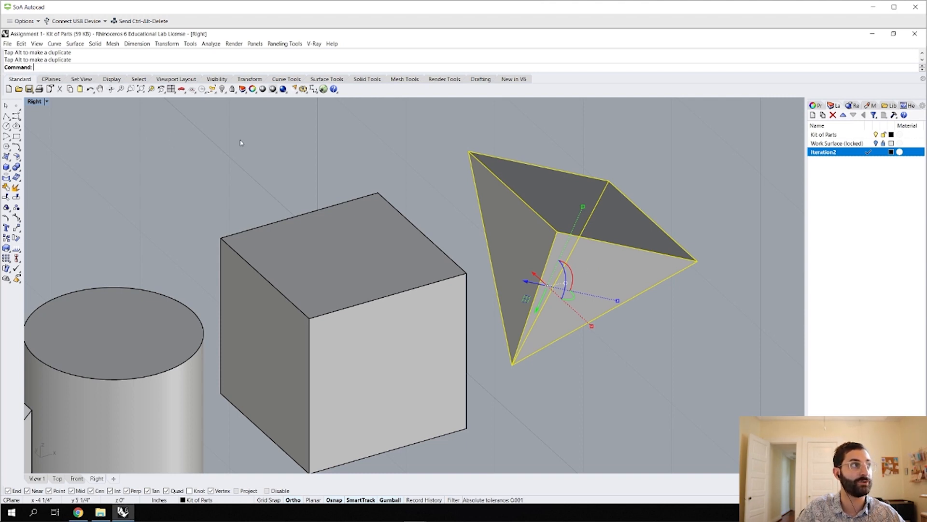
# Undo the pyramid's gumball rotations, redo them, and undo them again
pyautogui.hotkey('ctrl', 'z')
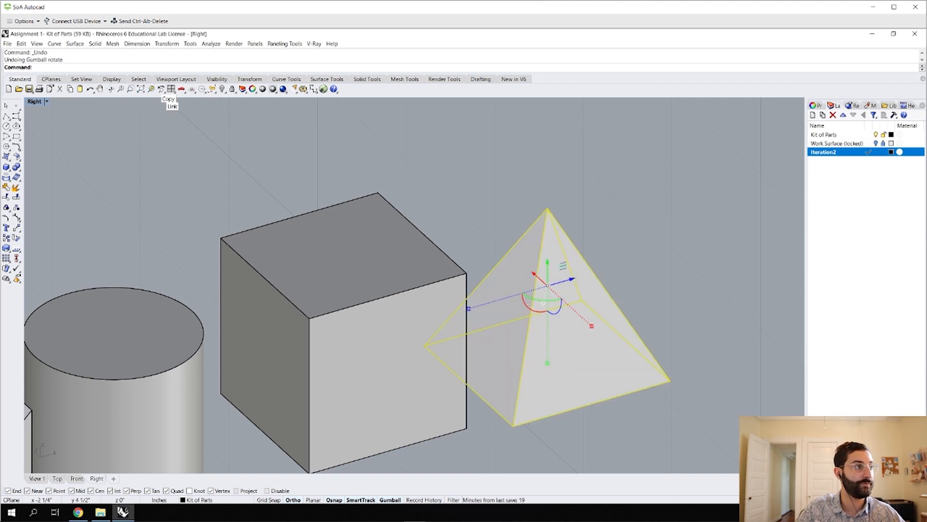
pyautogui.hotkey('ctrl', 'y')
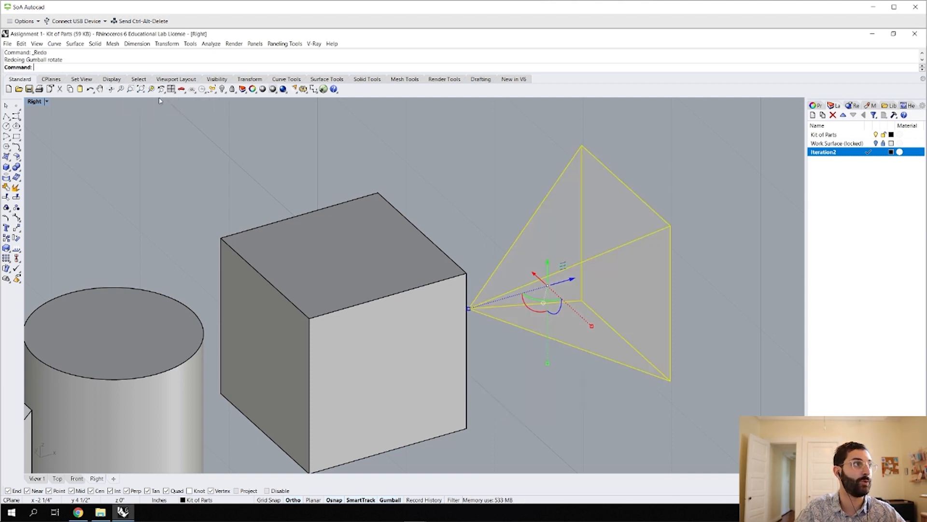
pyautogui.hotkey('ctrl', 'y')
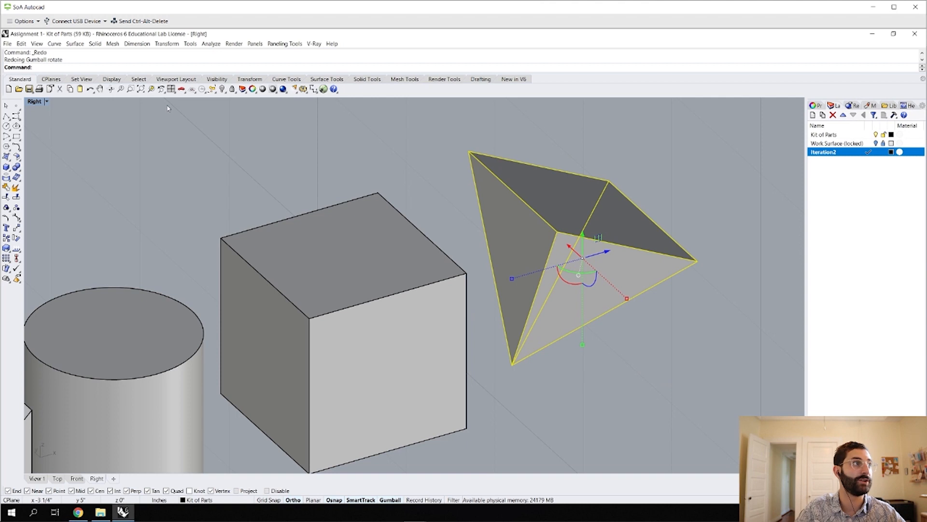
pyautogui.hotkey('ctrl', 'z')
pyautogui.hotkey('ctrl', 'z')
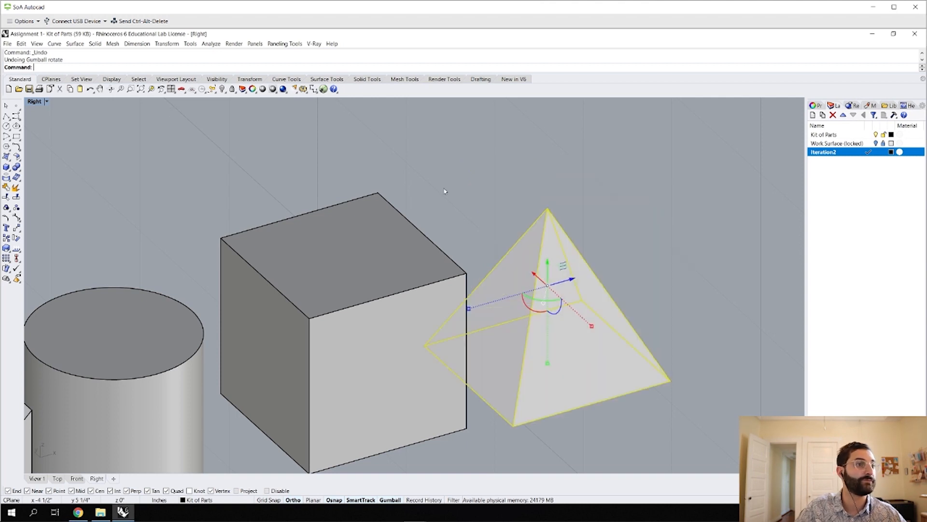
# Enlarge the pyramid uniformly in all three directions with the gumball's scale handle
pyautogui.click(641, 194)
pyautogui.click(592, 296)
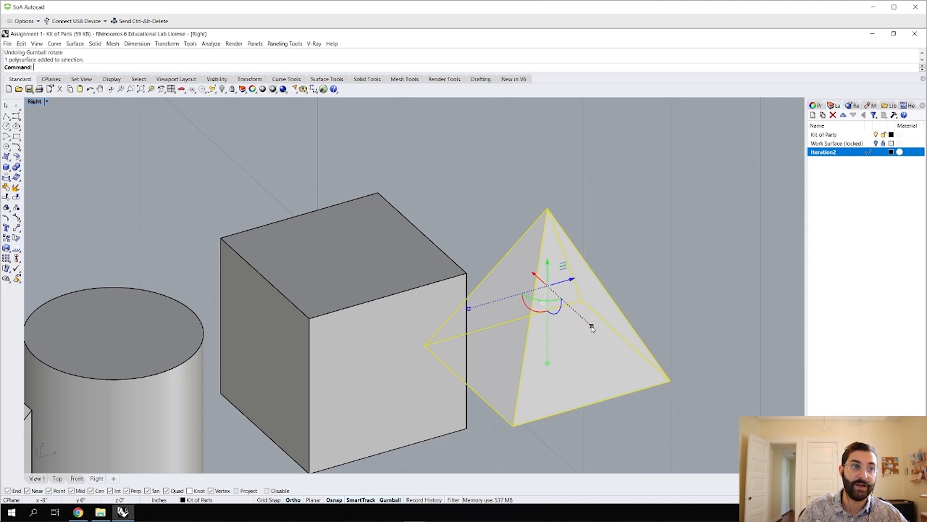
pyautogui.moveTo(592, 327)
pyautogui.mouseDown()
pyautogui.moveTo(625, 368)
pyautogui.moveTo(577, 319)
pyautogui.moveTo(618, 355)
pyautogui.moveTo(579, 316)
pyautogui.moveTo(600, 333)
pyautogui.mouseUp()
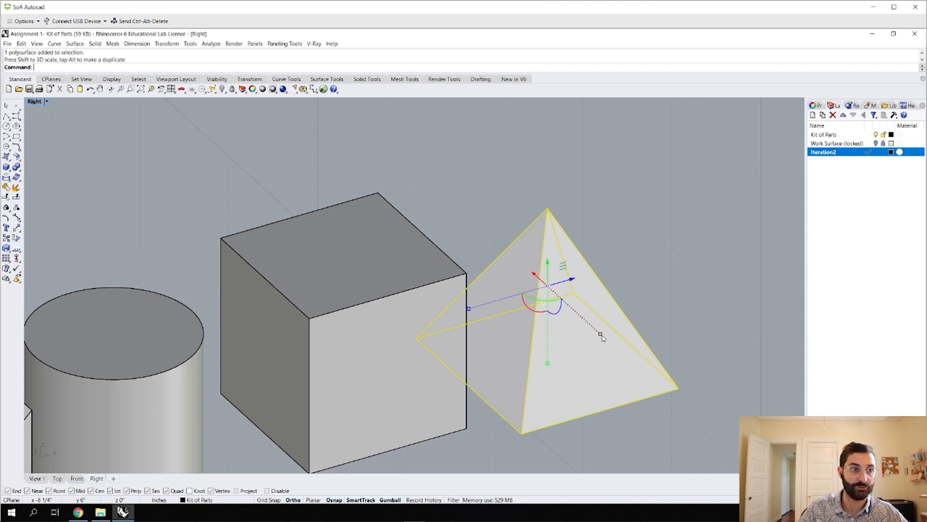
pyautogui.moveTo(603, 336); pyautogui.dragTo(643, 343)
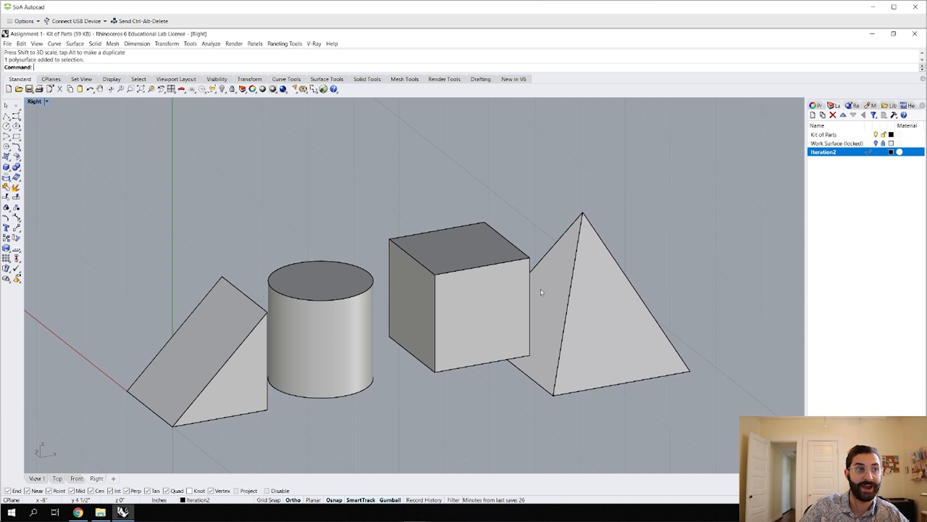
# Duplicate the cube with the gumball, placing the copy behind the row of solids, and clear the selection
pyautogui.scroll(-4, 541, 292)
pyautogui.moveTo(541, 302); pyautogui.dragTo(558, 331, button='right')
pyautogui.click(530, 321)
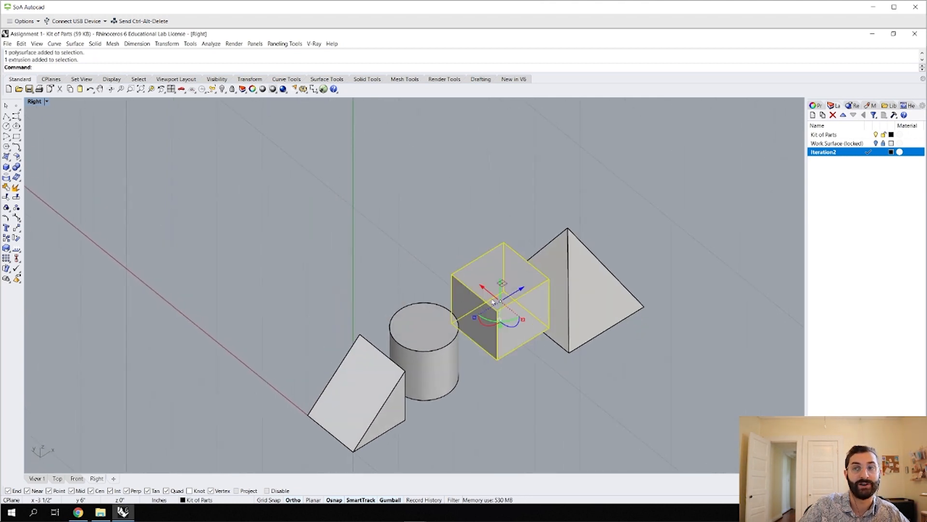
pyautogui.moveTo(483, 294); pyautogui.dragTo(362, 172)
pyautogui.click(467, 206)
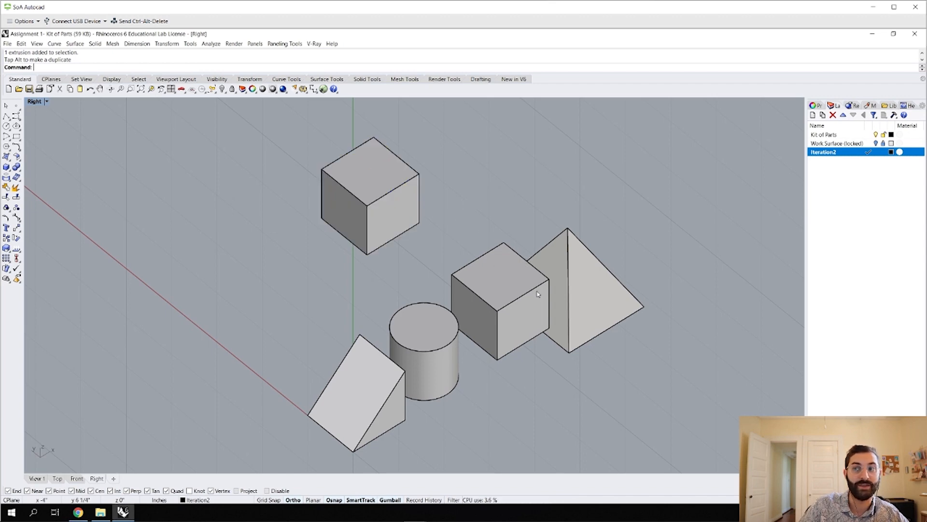
# Duplicate the enlarged pyramid along the gumball's blue axis, placing the copy beyond the end of the row of solids
pyautogui.moveTo(486, 395); pyautogui.dragTo(563, 356, button='right')
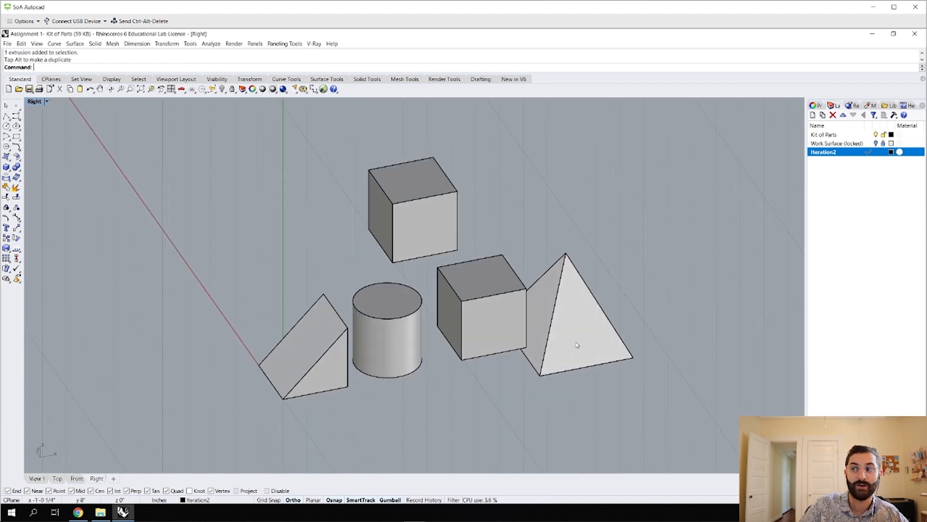
pyautogui.scroll(2, 585, 340)
pyautogui.click(579, 336)
pyautogui.scroll(-4, 580, 309)
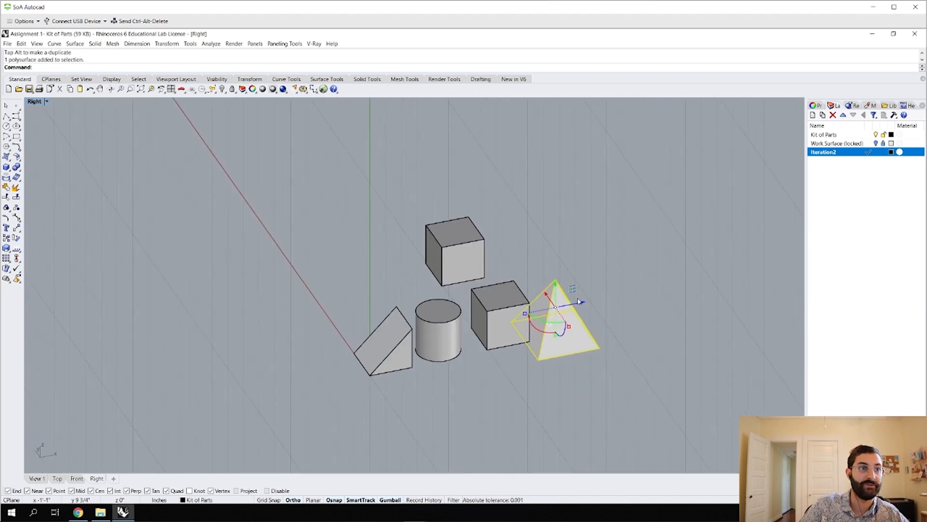
pyautogui.moveTo(584, 303); pyautogui.dragTo(695, 285)
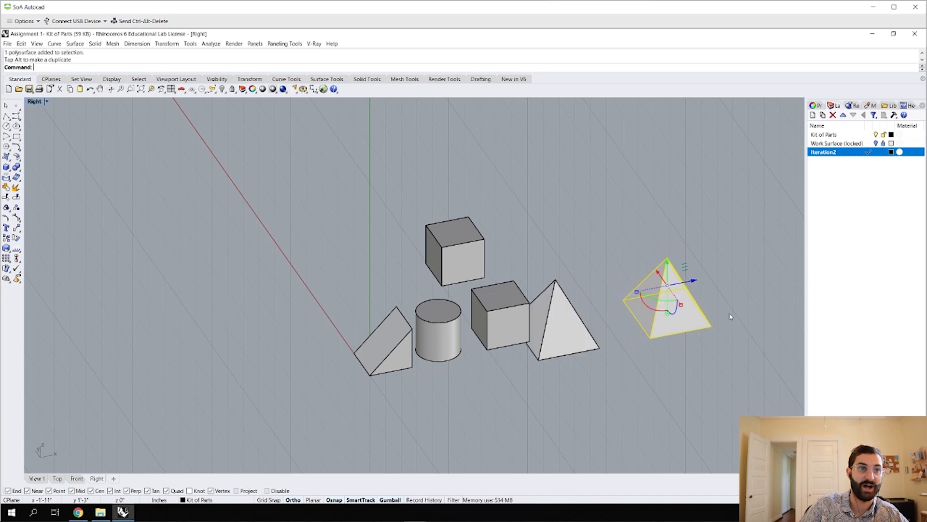
# Make a rotated duplicate of the copied pyramid, turned 90 degrees with the gumball's red arc, and clear the selection
pyautogui.scroll(2, 628, 297)
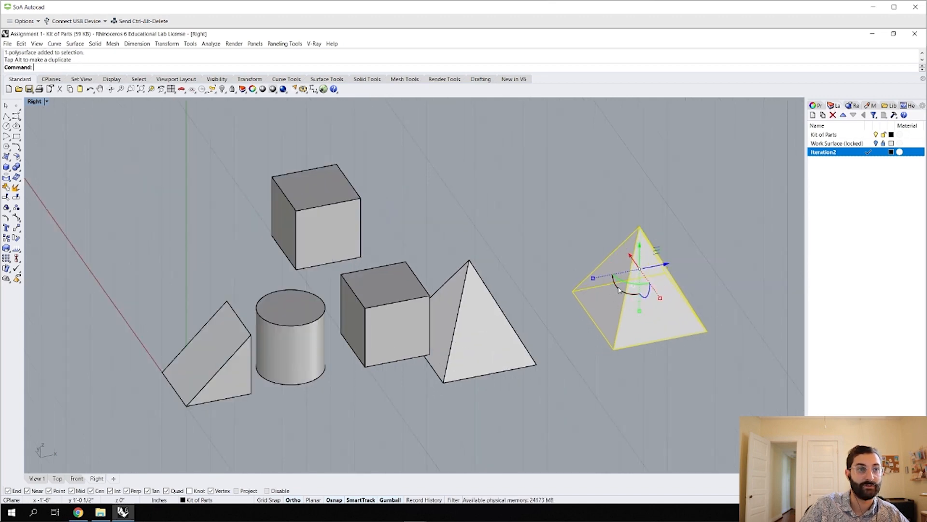
pyautogui.moveTo(619, 290); pyautogui.dragTo(663, 316)
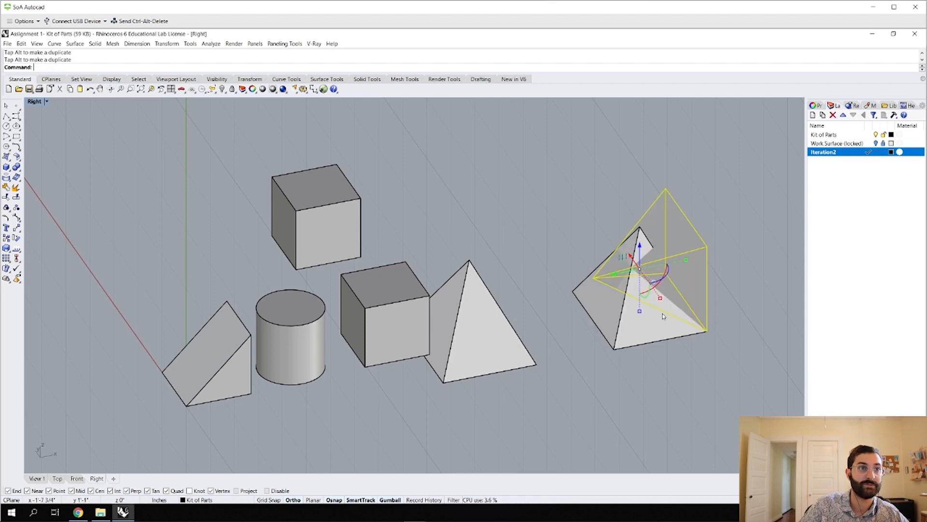
pyautogui.press('Escape')
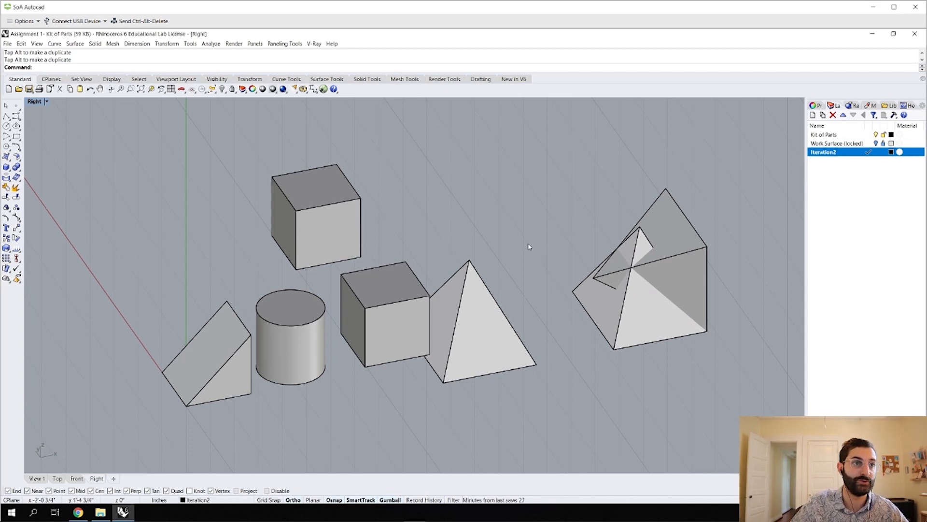
# Select the copied cube behind the row of solids and shift it slightly with the gumball
pyautogui.scroll(-3, 545, 243)
pyautogui.scroll(-1, 538, 236)
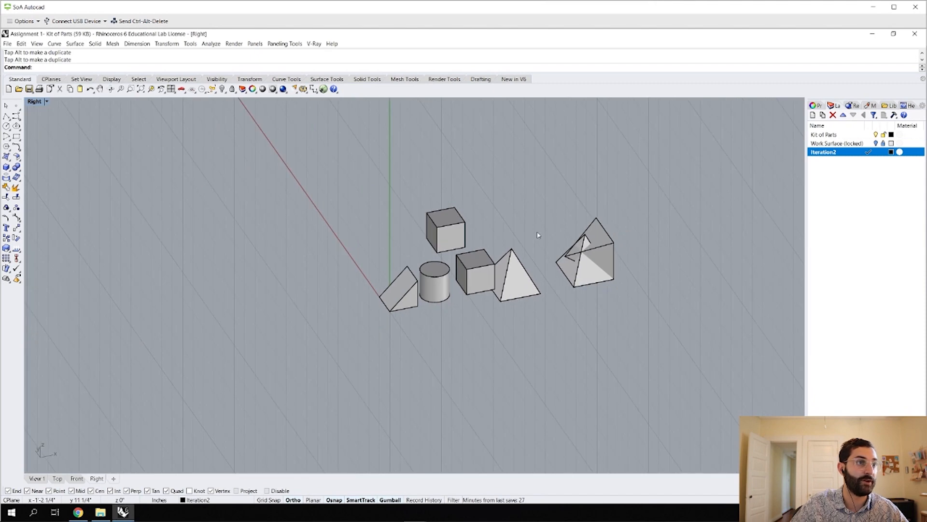
pyautogui.scroll(4, 533, 236)
pyautogui.keyDown('ctrl'); pyautogui.keyDown('shift'); pyautogui.moveTo(503, 251); pyautogui.dragTo(525, 257, button='right'); pyautogui.keyUp('shift'); pyautogui.keyUp('ctrl')
pyautogui.click(433, 264)
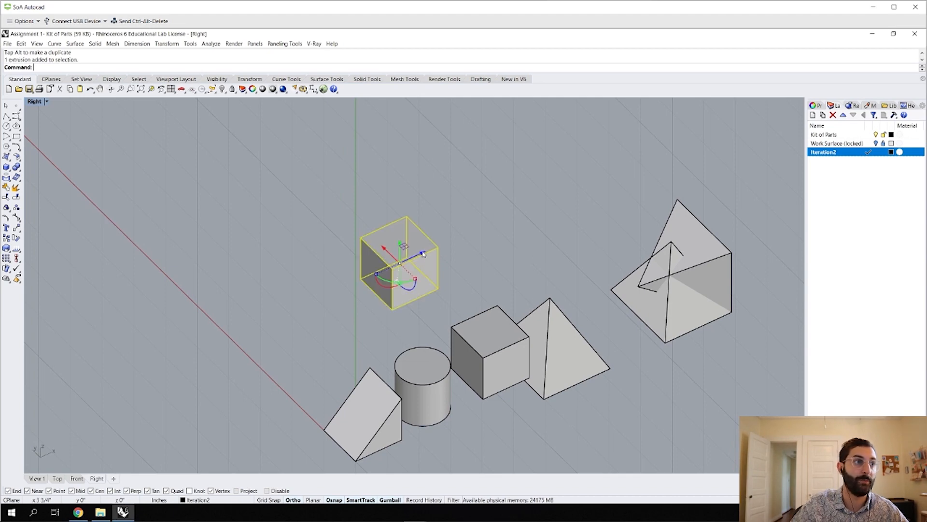
pyautogui.moveTo(372, 267); pyautogui.dragTo(317, 285)
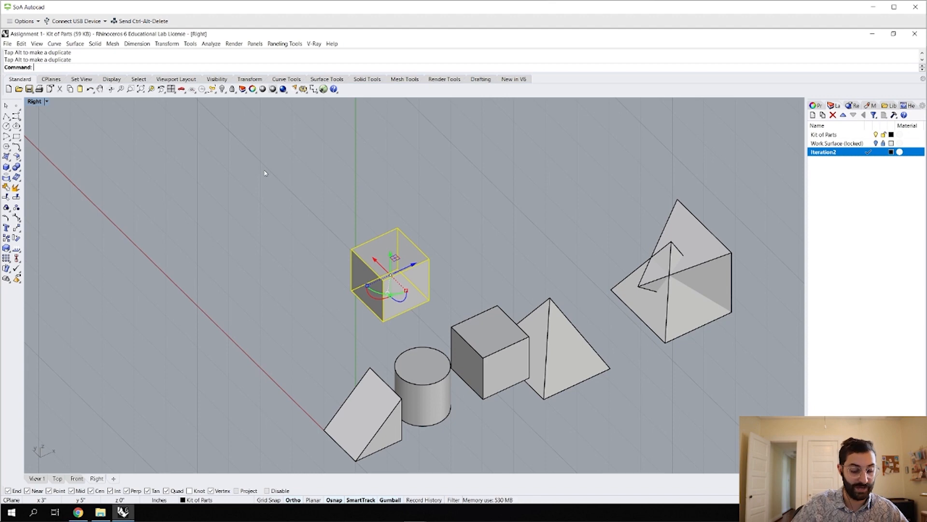
# Move the copied cube 4" parallel to the row of solids, using its lower front corner as the base point
pyautogui.press('Return')
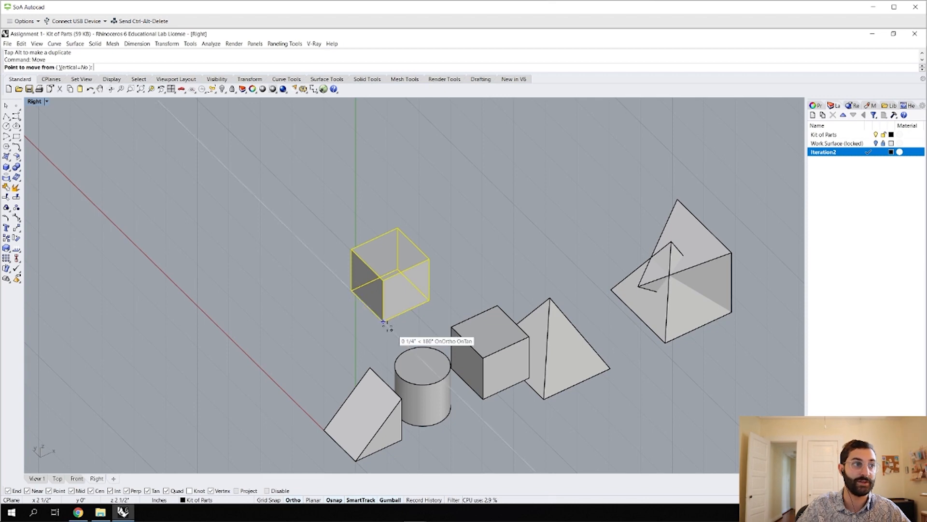
pyautogui.click(384, 323)
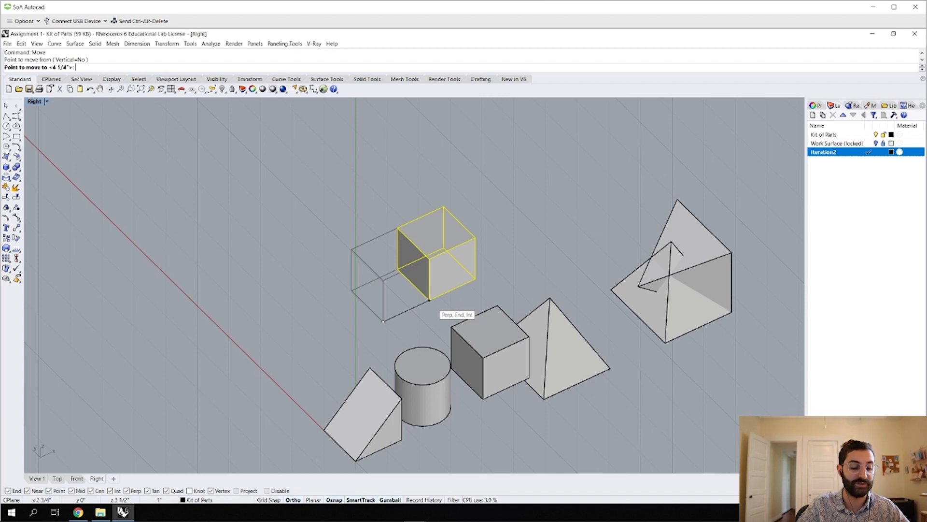
pyautogui.write('4"')
pyautogui.press('Return')
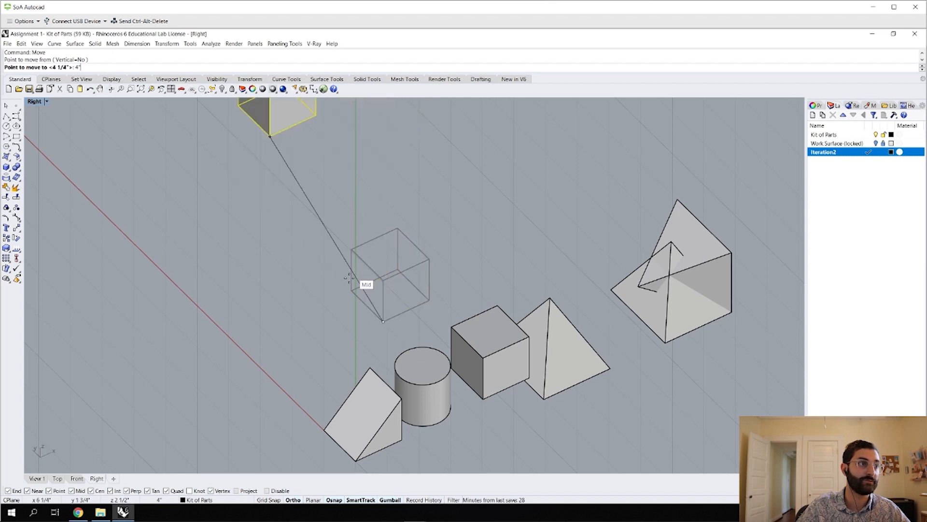
pyautogui.click(433, 296)
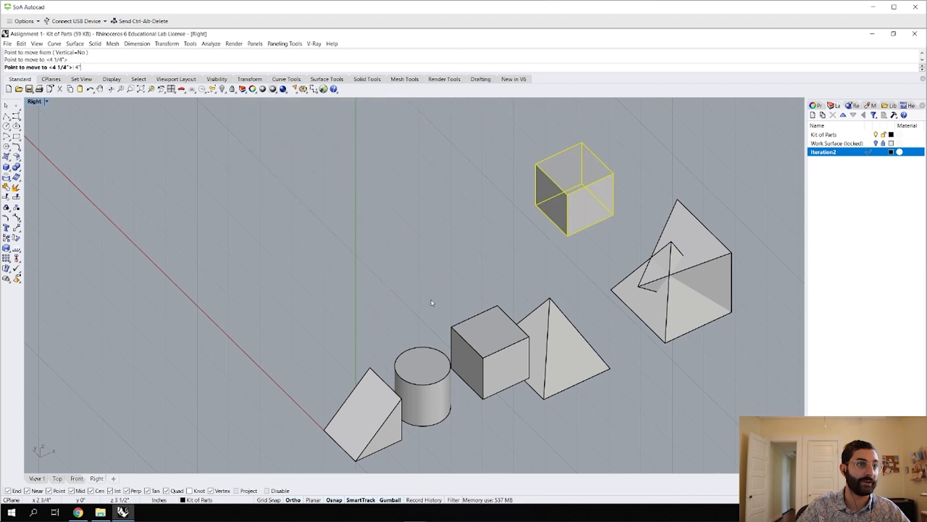
# Move the copied cube from its lower front corner onto the upper outer corner of the overlapping pyramid pair
pyautogui.write('M')
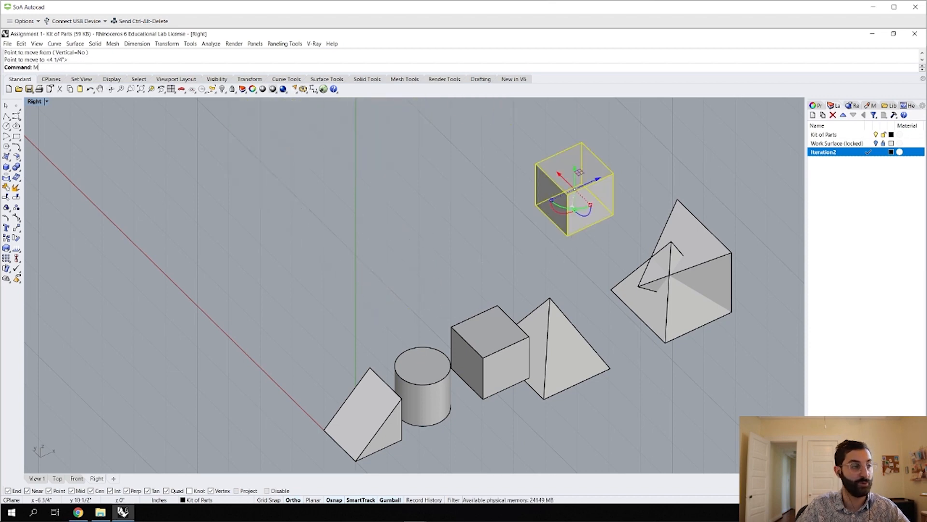
pyautogui.write('ove')
pyautogui.press('Return')
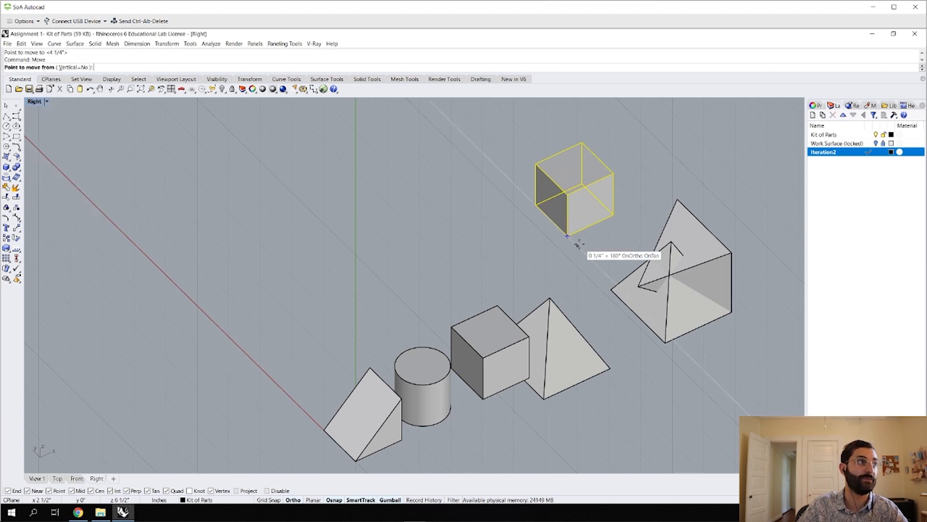
pyautogui.click(569, 237)
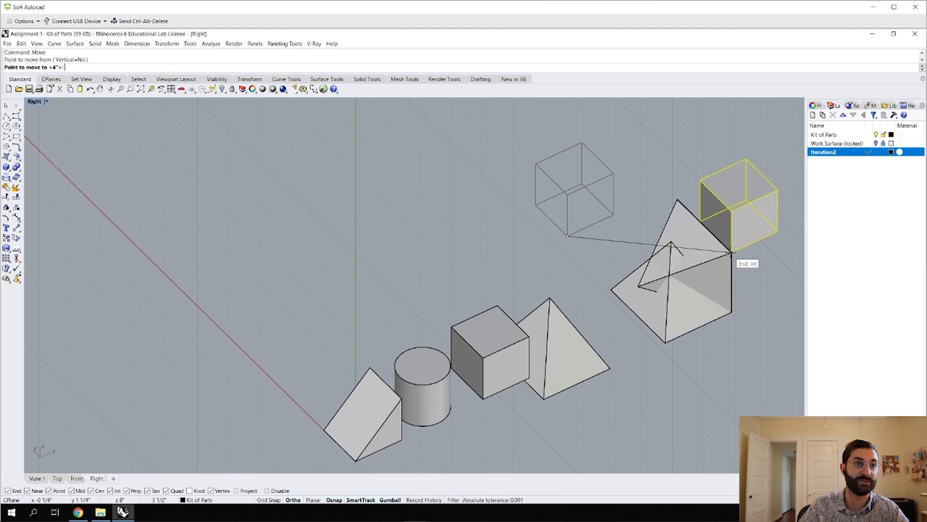
pyautogui.click(737, 257)
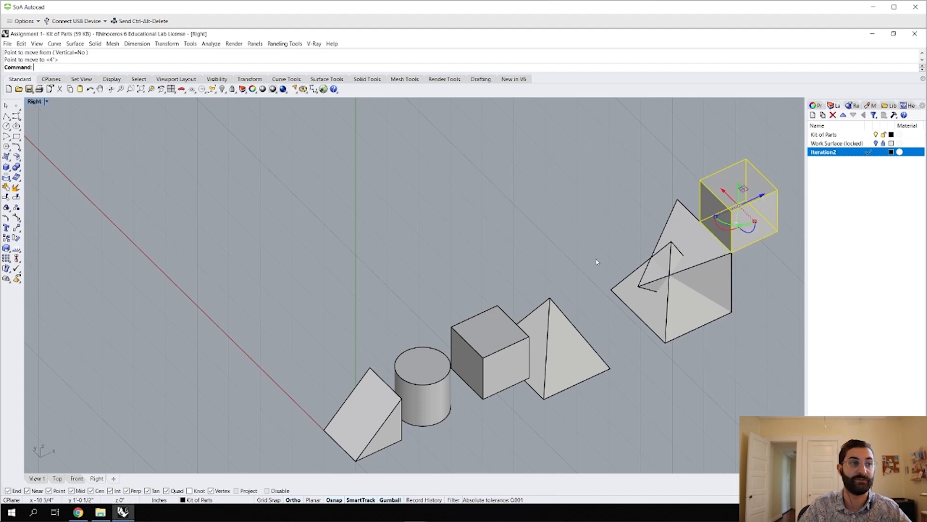
# Copy the cube in the row from its lower front corner onto the outer top corner of the moved cube
pyautogui.keyDown('shift'); pyautogui.moveTo(650, 274); pyautogui.dragTo(560, 264, button='right'); pyautogui.keyUp('shift')
pyautogui.moveTo(621, 255); pyautogui.dragTo(642, 233, button='right')
pyautogui.keyDown('shift'); pyautogui.moveTo(642, 232); pyautogui.dragTo(656, 254, button='right'); pyautogui.keyUp('shift')
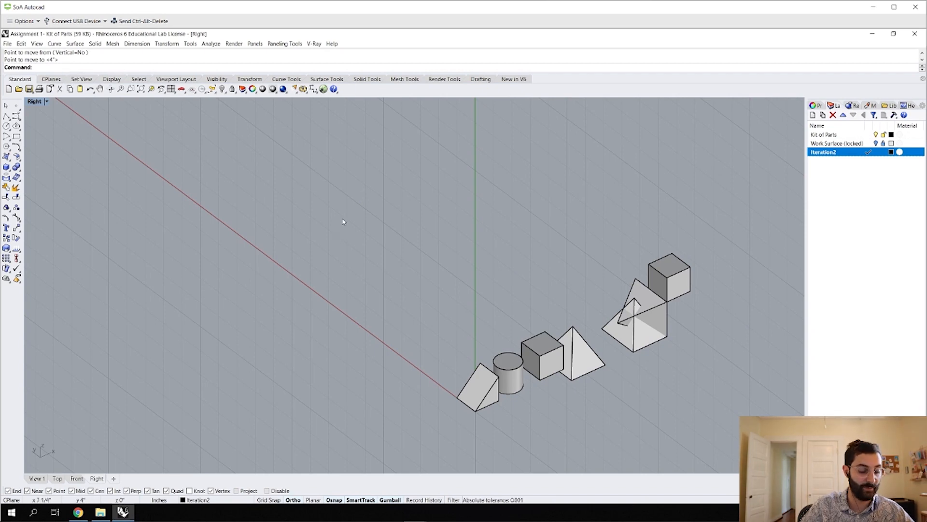
pyautogui.press('Return')
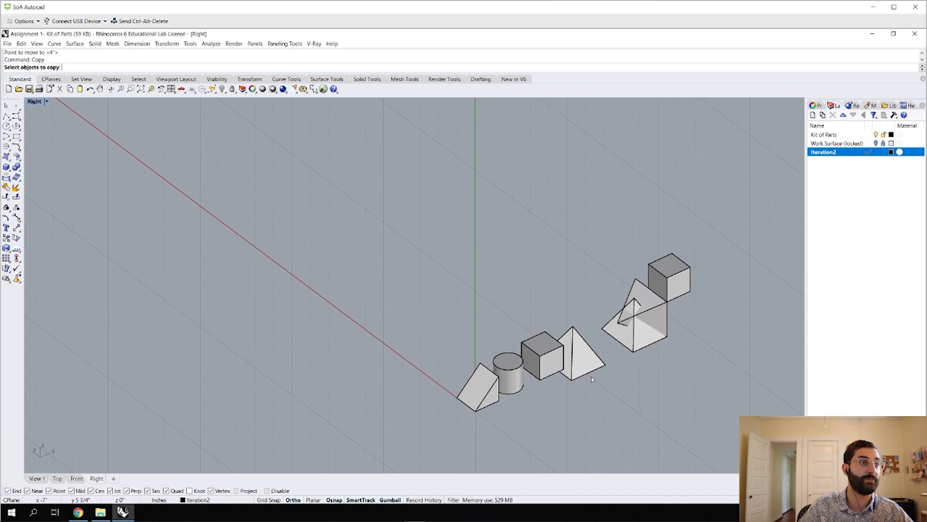
pyautogui.scroll(3, 573, 375)
pyautogui.click(542, 362)
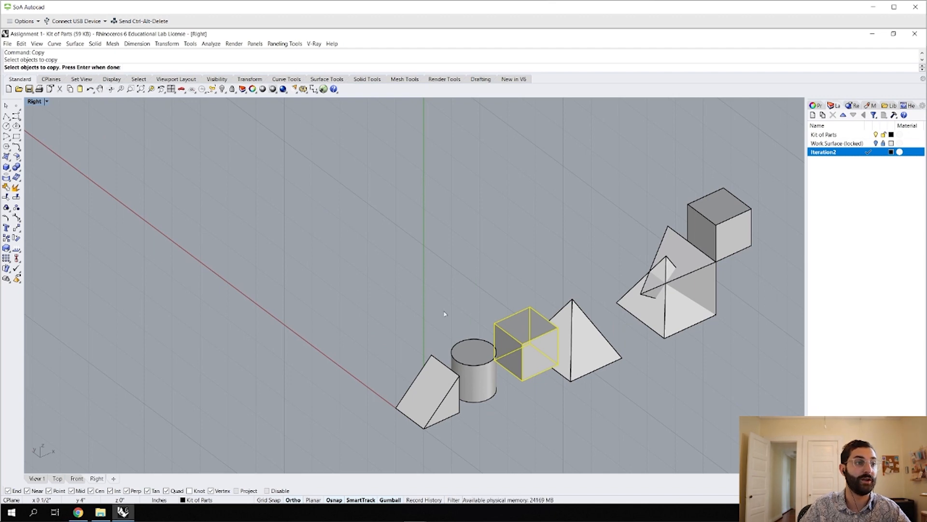
pyautogui.click(482, 389)
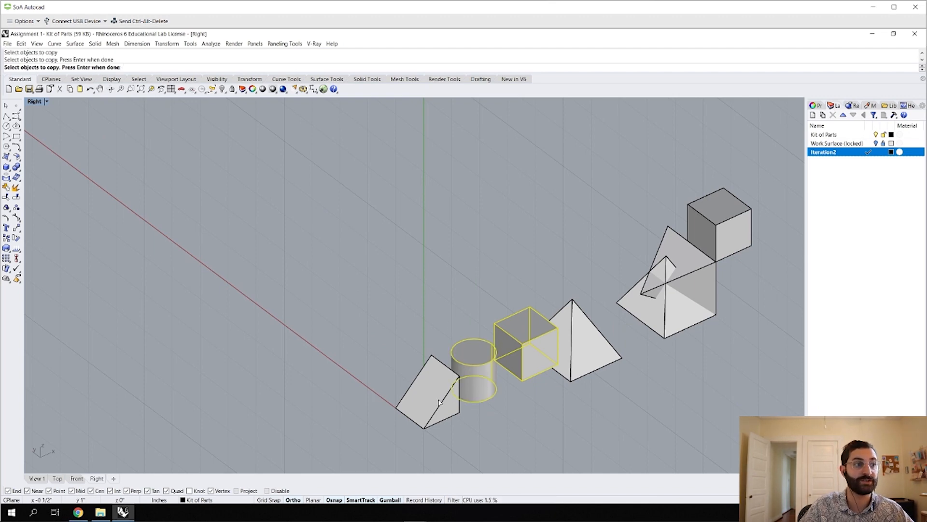
pyautogui.click(473, 393)
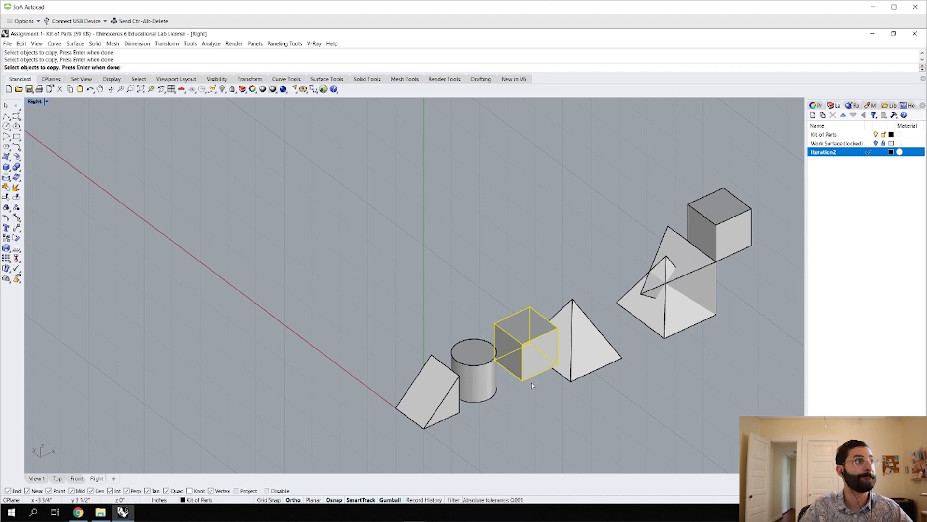
pyautogui.press('Return')
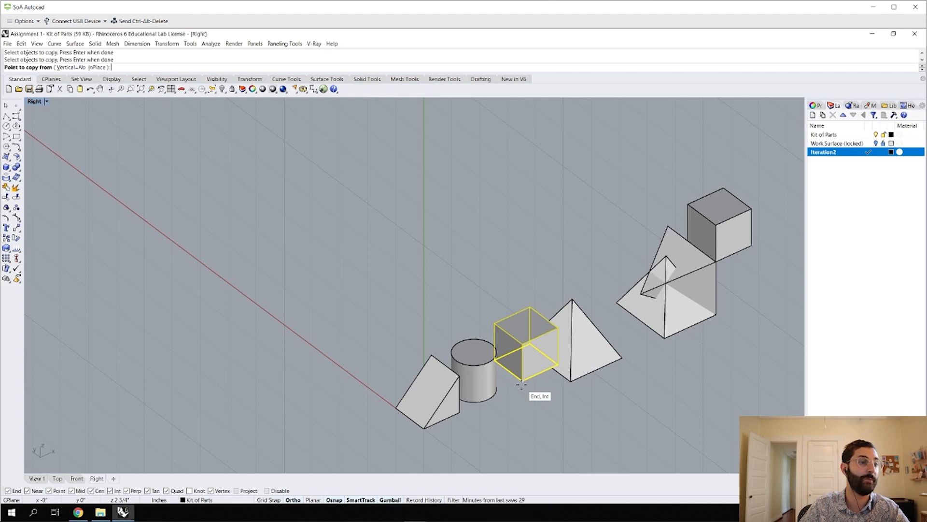
pyautogui.click(521, 384)
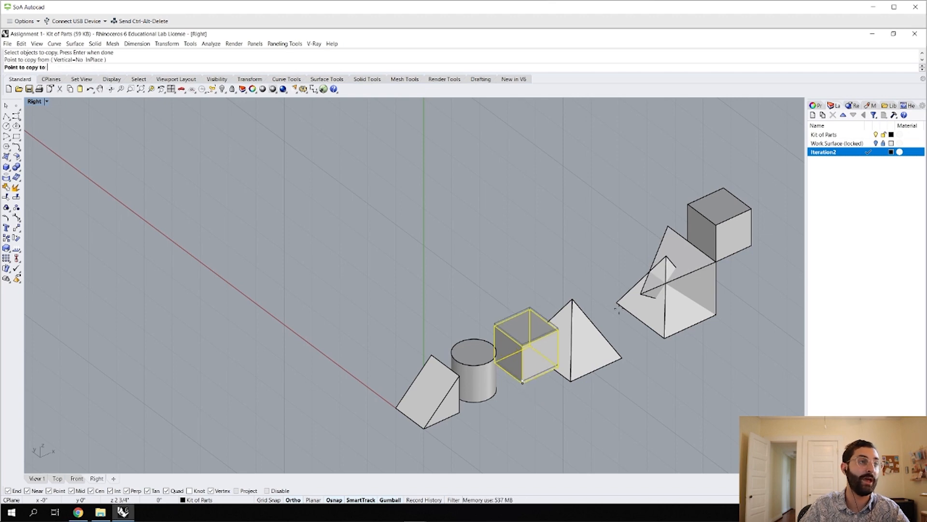
pyautogui.click(754, 210)
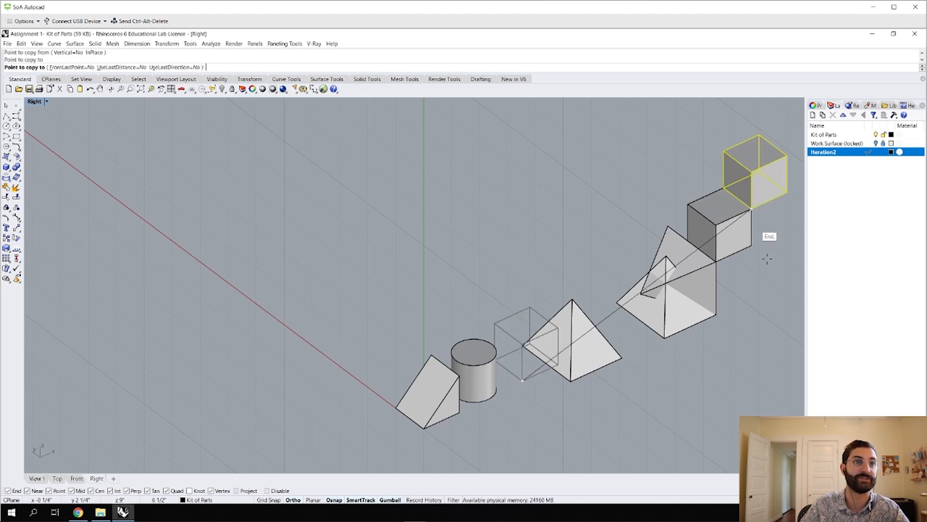
pyautogui.press('Return')
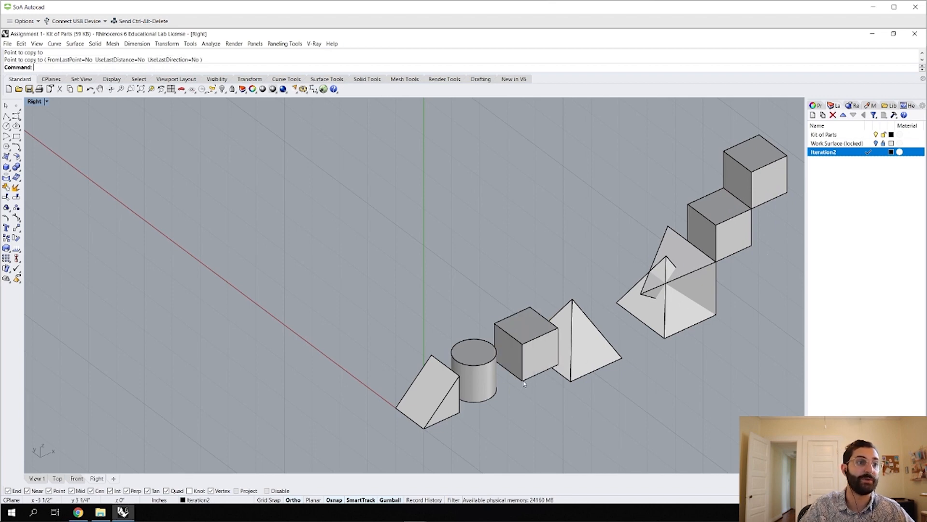
# Select the wedge and cylinder together with a crossing window that only touches them, and clear the selection
pyautogui.scroll(-7, 599, 334)
pyautogui.moveTo(700, 298); pyautogui.dragTo(681, 284, button='right')
pyautogui.scroll(8, 662, 319)
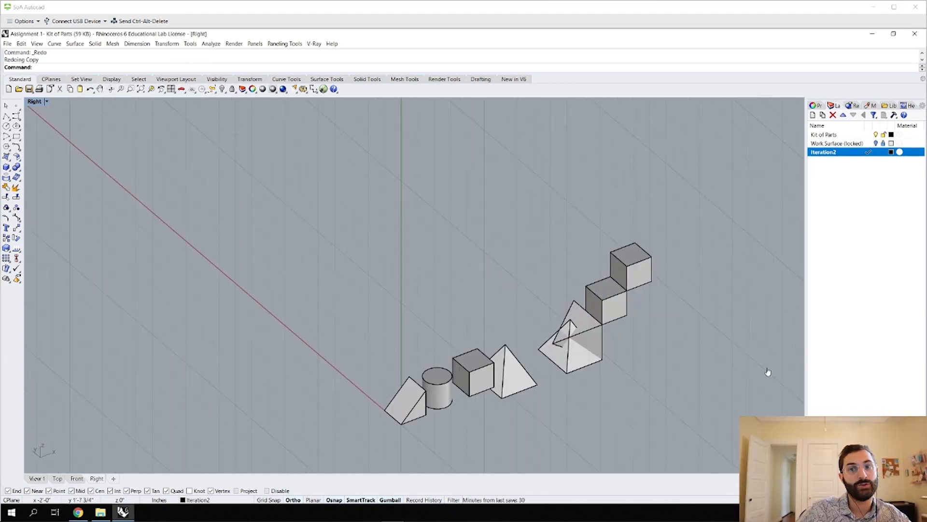
pyautogui.click(720, 392)
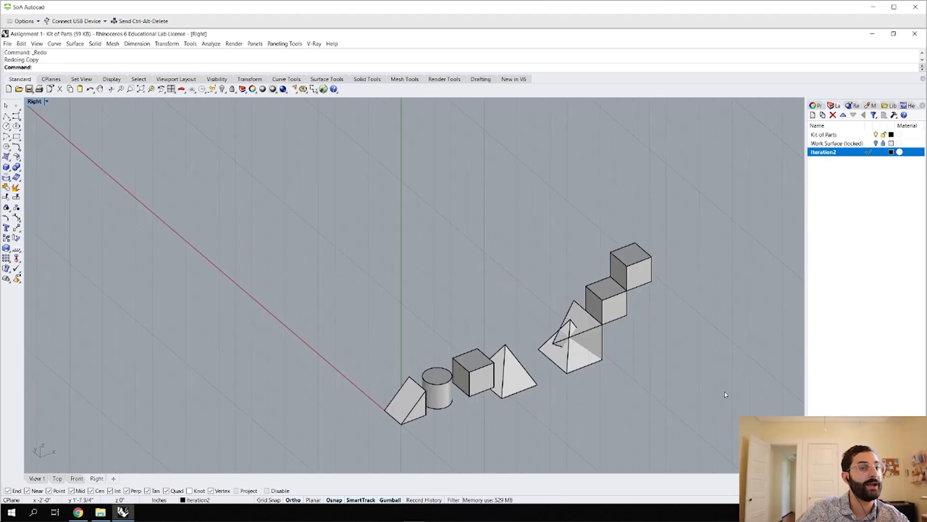
pyautogui.moveTo(727, 397); pyautogui.dragTo(677, 344)
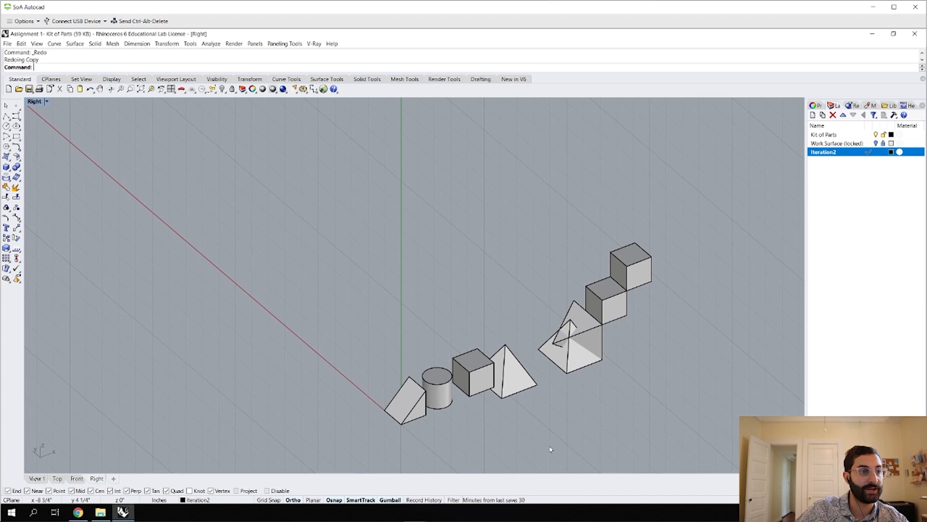
pyautogui.moveTo(550, 445); pyautogui.dragTo(392, 404)
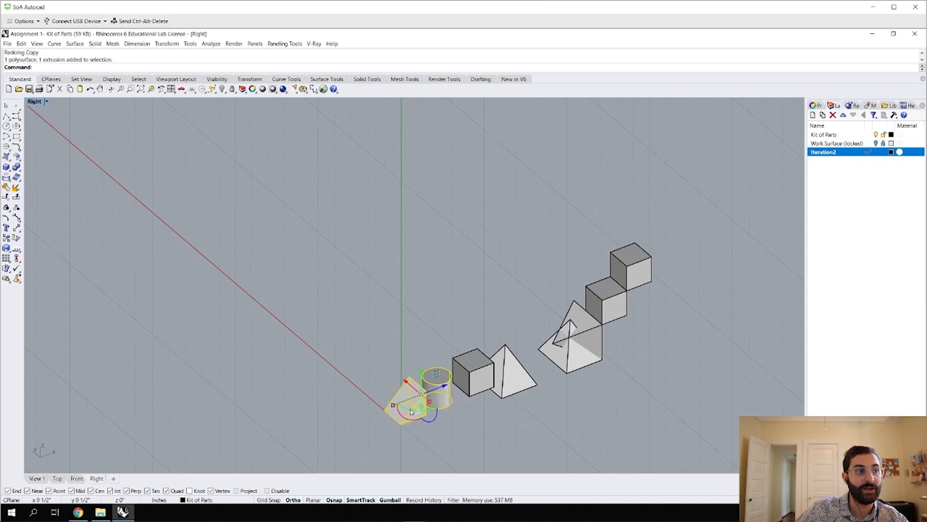
pyautogui.click(501, 425)
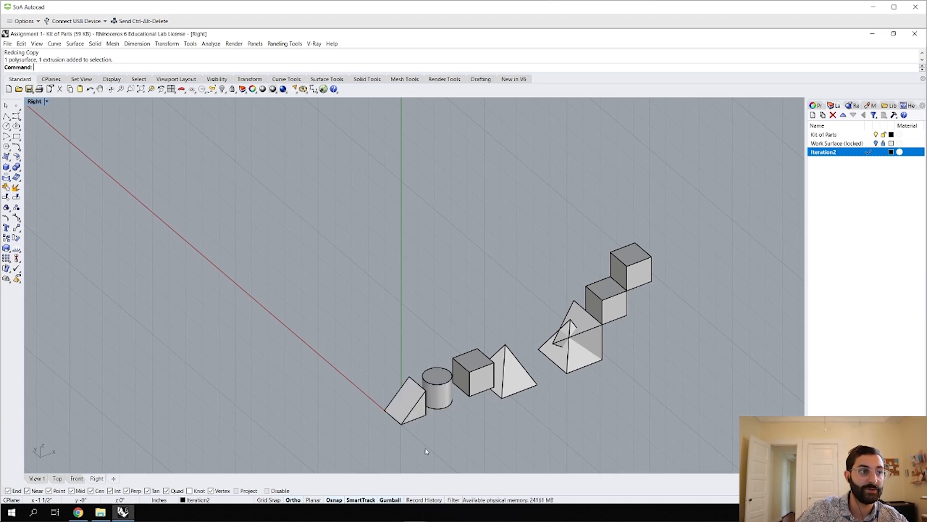
pyautogui.moveTo(425, 448); pyautogui.dragTo(382, 392)
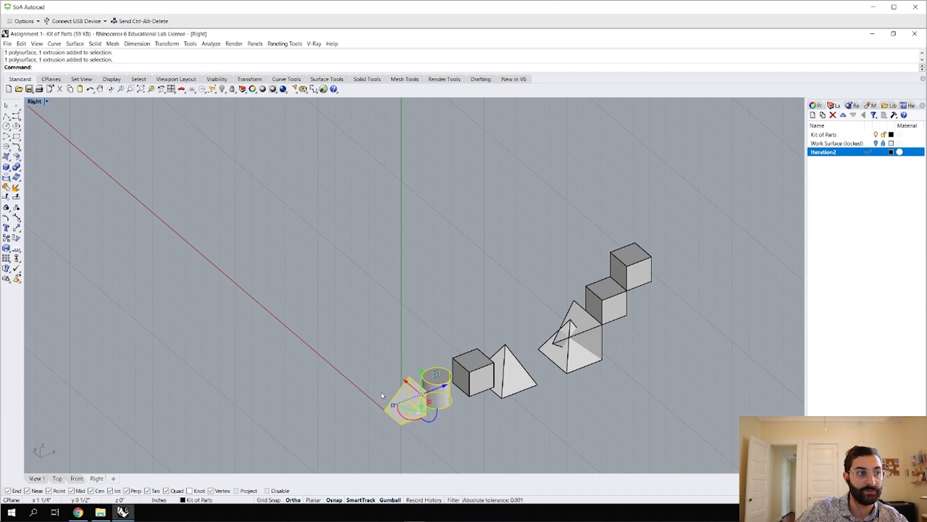
pyautogui.click(528, 434)
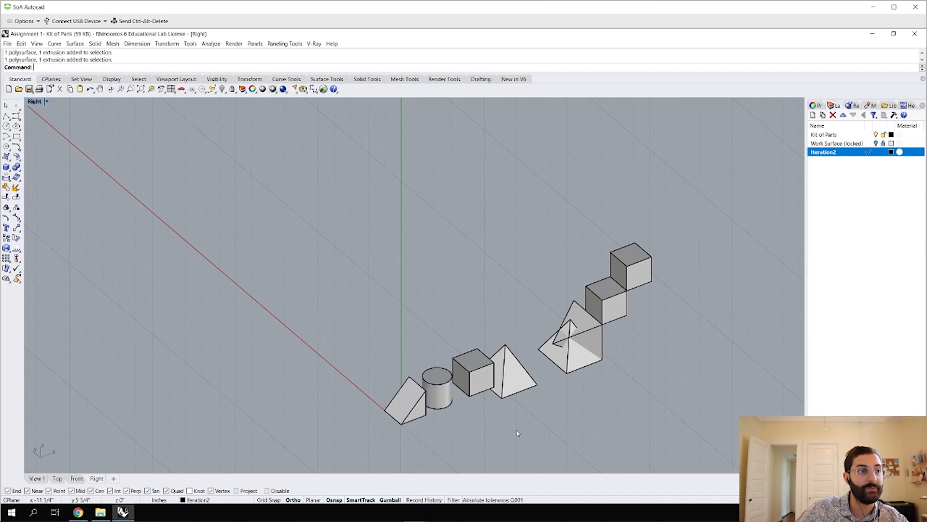
# Select the wedge, cylinder, cube and pyramid in the row with one wide crossing window, and clear the selection
pyautogui.moveTo(732, 451); pyautogui.dragTo(367, 393)
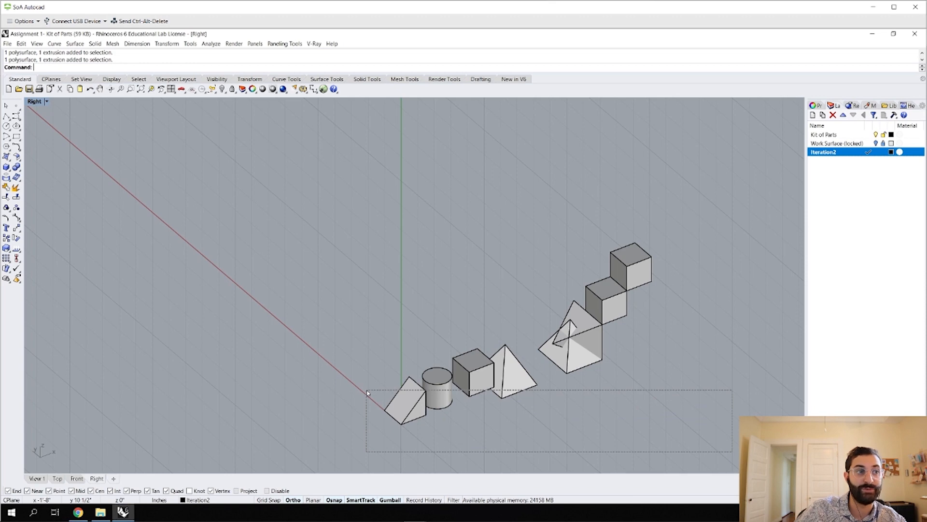
pyautogui.moveTo(367, 393); pyautogui.dragTo(367, 394)
pyautogui.click(357, 442)
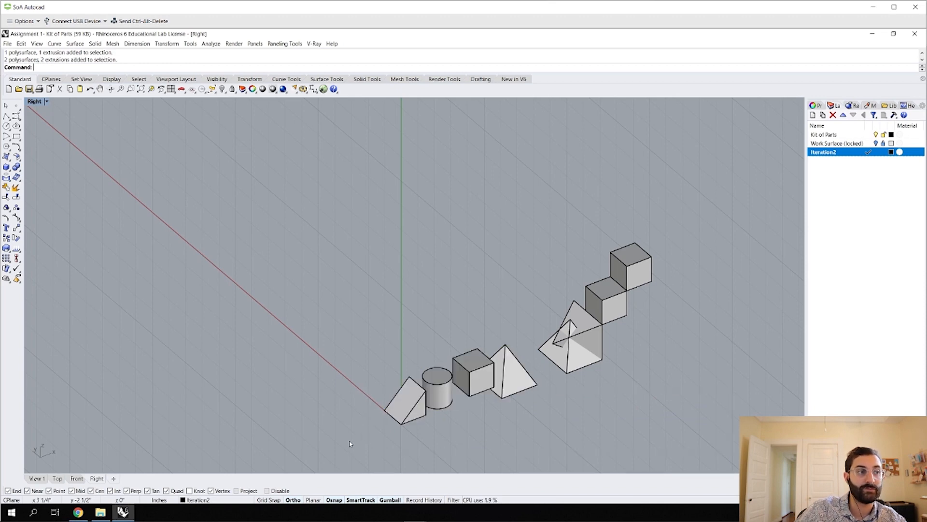
# Select the wedge alone and the wedge, cylinder and cube with enclosing windows, pick the row's pyramid individually, and clear the selection
pyautogui.moveTo(338, 444); pyautogui.dragTo(436, 361)
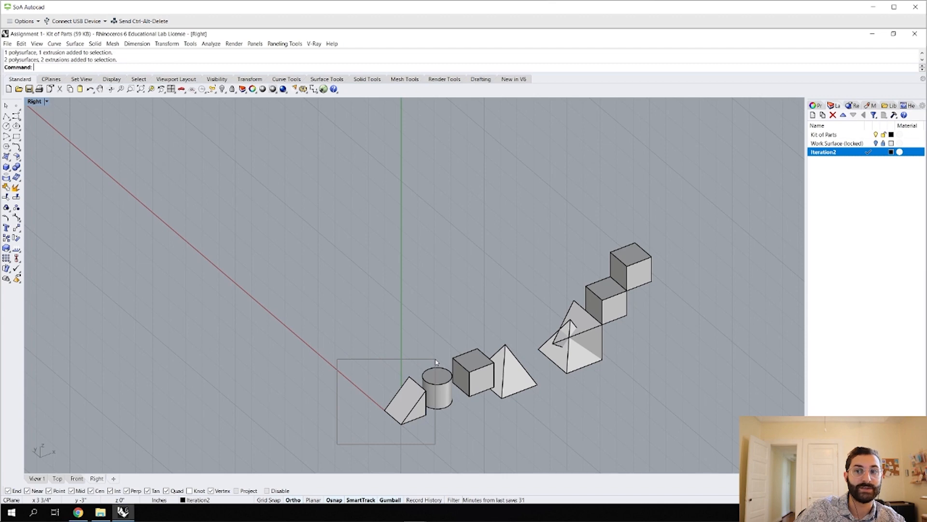
pyautogui.moveTo(436, 361); pyautogui.dragTo(382, 436)
pyautogui.scroll(4, 381, 437)
pyautogui.moveTo(458, 316); pyautogui.dragTo(484, 287)
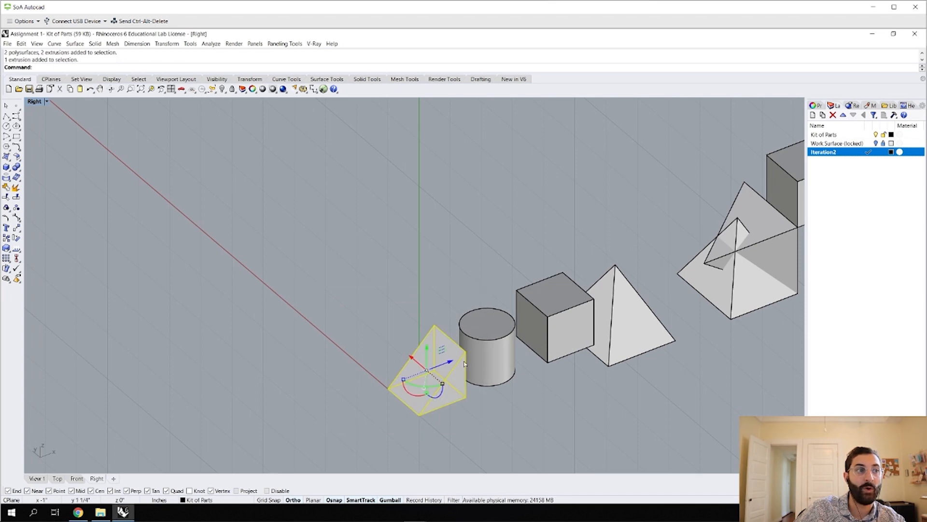
pyautogui.scroll(-2, 454, 397)
pyautogui.moveTo(381, 437); pyautogui.dragTo(565, 282)
pyautogui.click(572, 356)
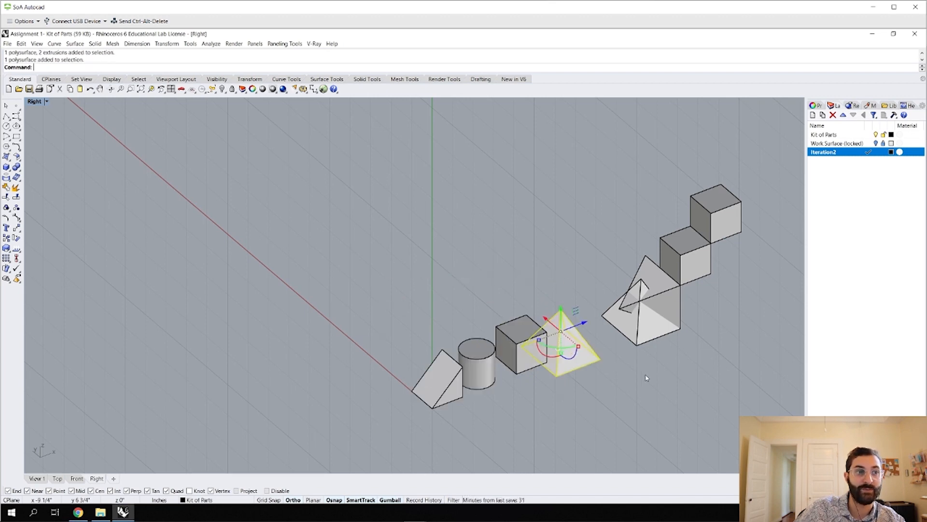
pyautogui.click(648, 377)
# Select all the solids, duplicate them along the gumball's red axis behind the originals, and undo the duplication
pyautogui.scroll(-7, 653, 375)
pyautogui.moveTo(654, 373)
pyautogui.mouseDown(button='right')
pyautogui.moveTo(632, 389)
pyautogui.moveTo(632, 362)
pyautogui.moveTo(660, 359)
pyautogui.mouseUp(button='right')
pyautogui.scroll(6, 578, 403)
pyautogui.moveTo(487, 419); pyautogui.dragTo(430, 393)
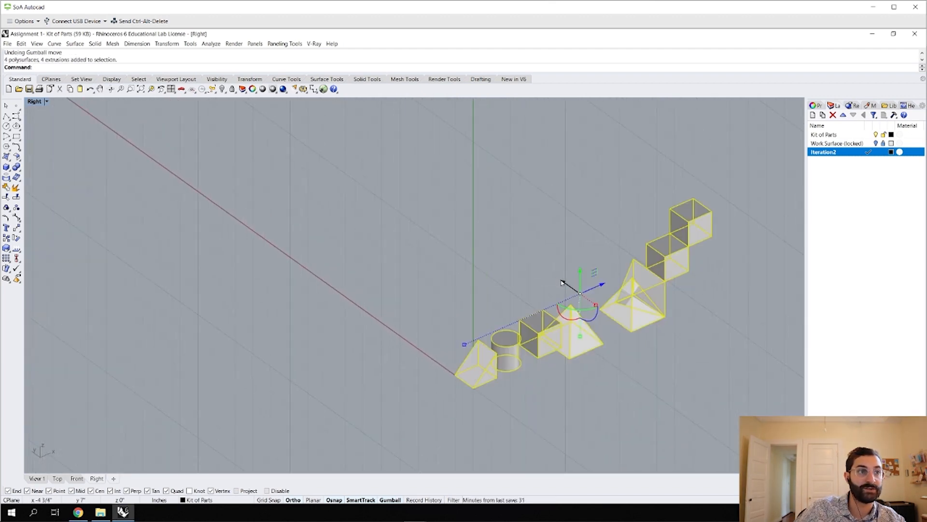
pyautogui.moveTo(563, 282); pyautogui.dragTo(424, 168)
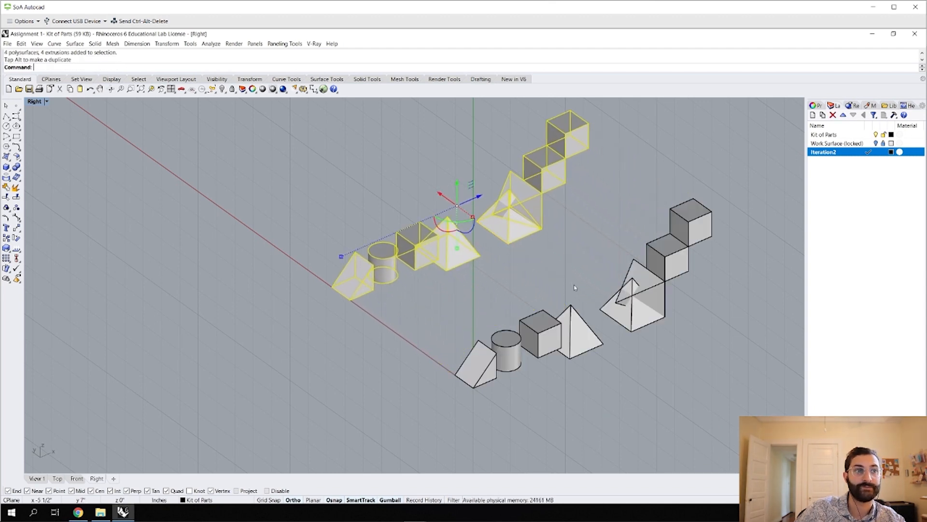
pyautogui.hotkey('ctrl', 'z')
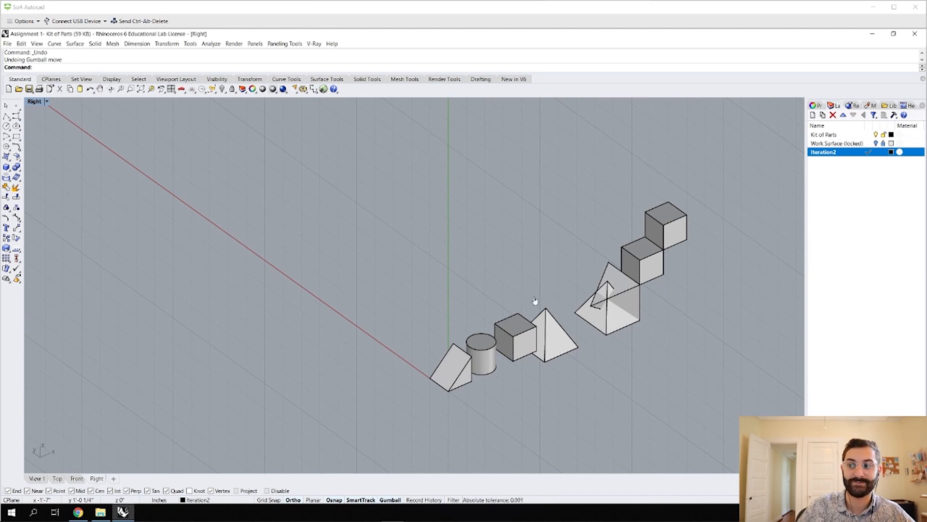
# Save the file, and save a new version of it named "Assignment 1- Kit of Parts NL 2020-07-18"
pyautogui.hotkey('ctrl', 's')
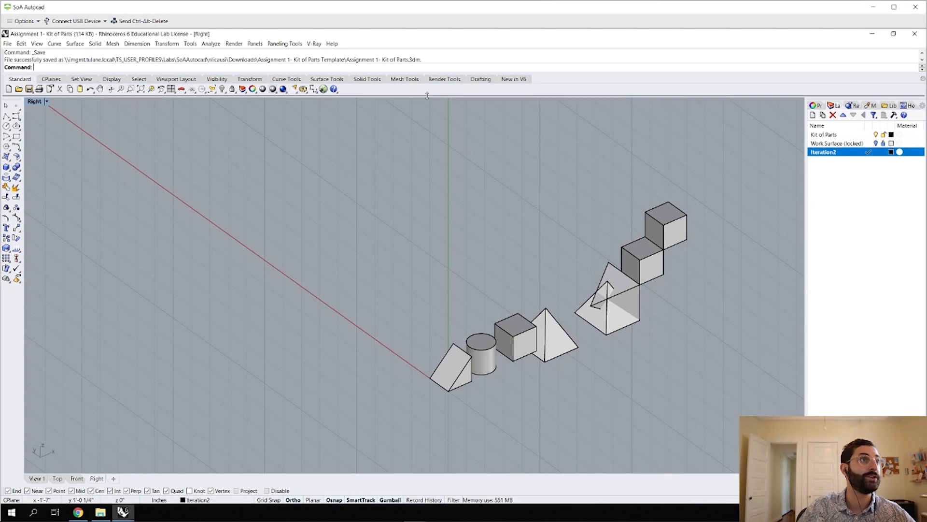
pyautogui.click(7, 44)
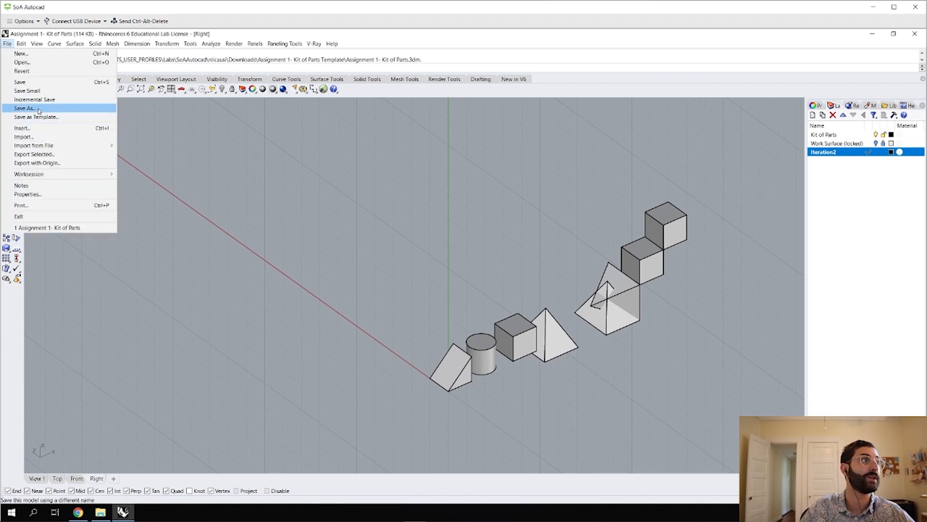
pyautogui.click(35, 112)
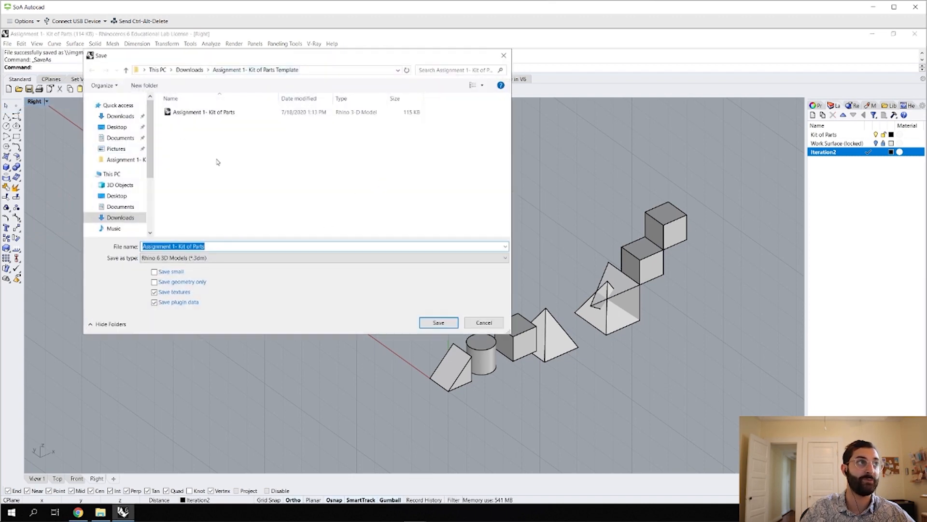
pyautogui.click(216, 245)
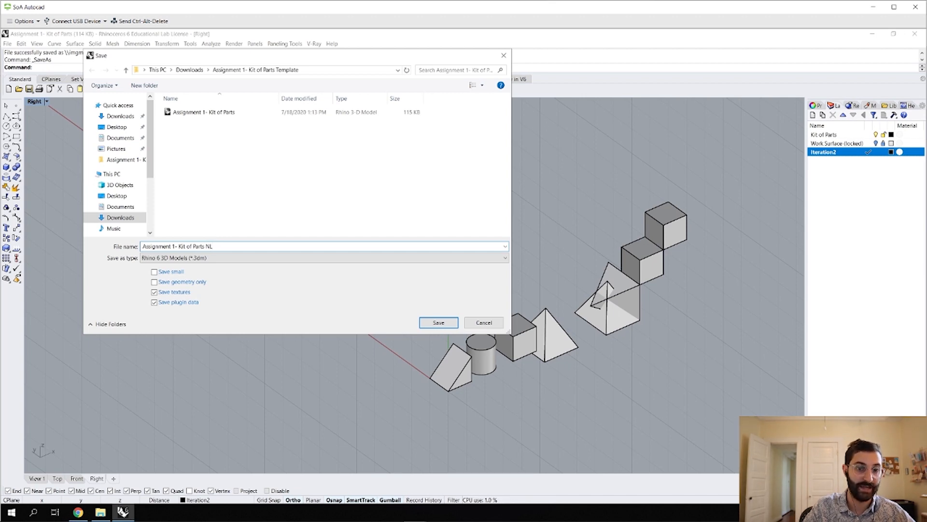
pyautogui.write('2020')
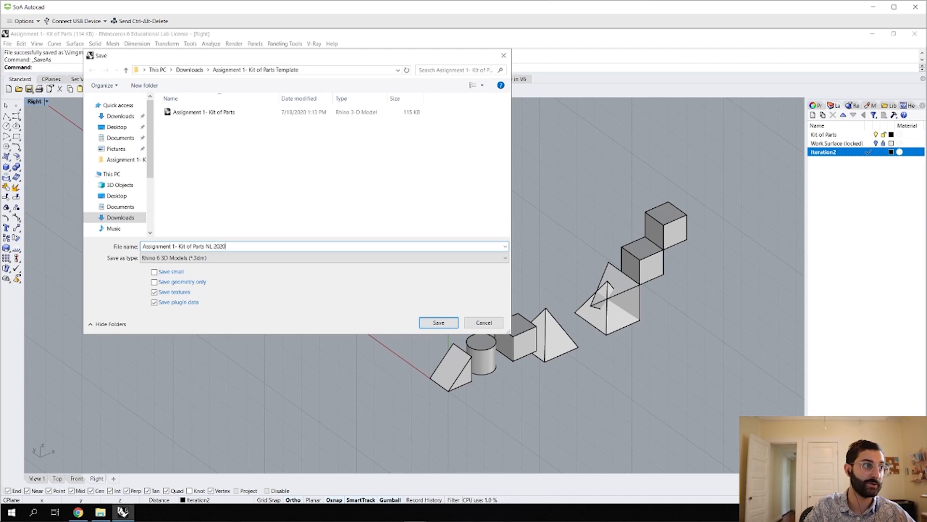
pyautogui.write('-07-18')
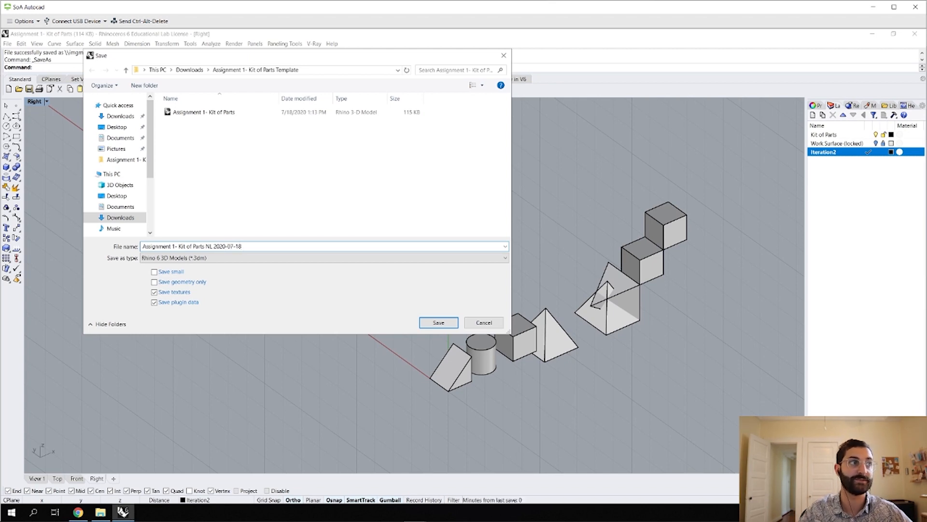
pyautogui.press('Return')
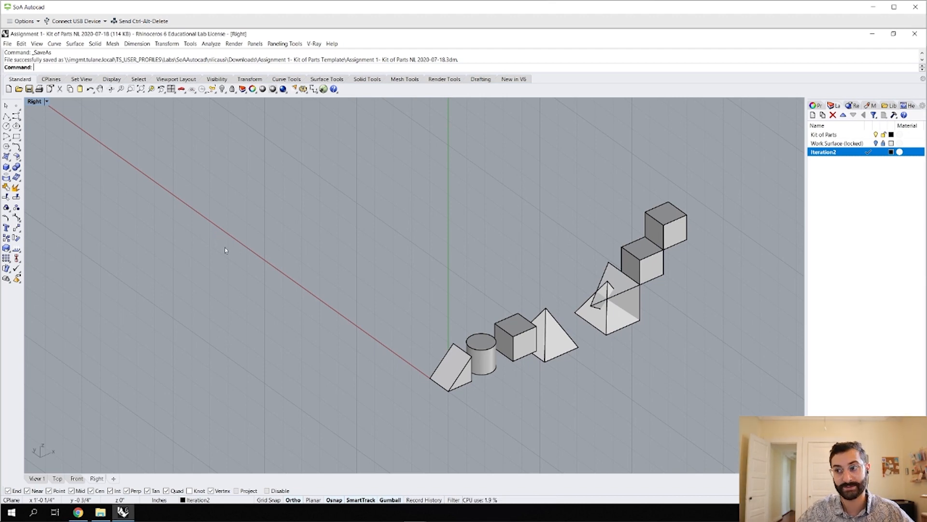
# Save the newly named file again, finishing with the Save command
pyautogui.hotkey('ctrl', 's')
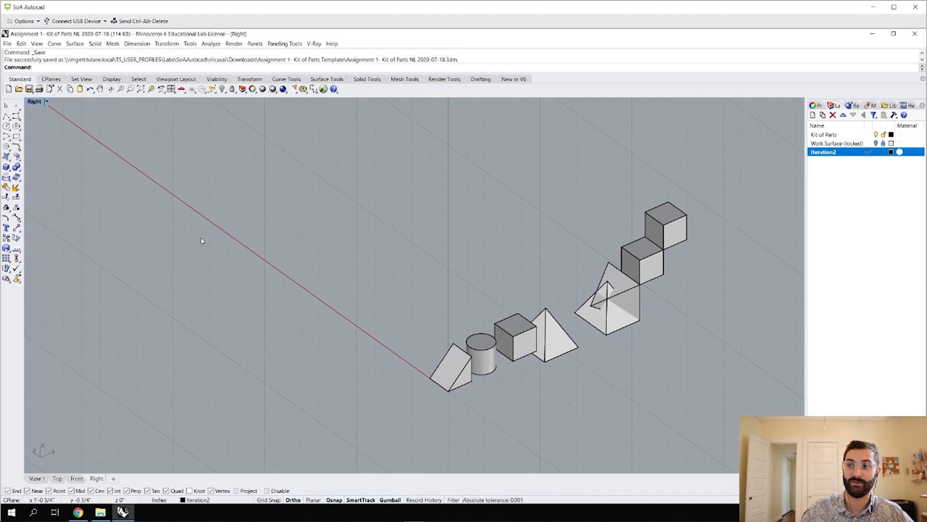
pyautogui.write('Save')
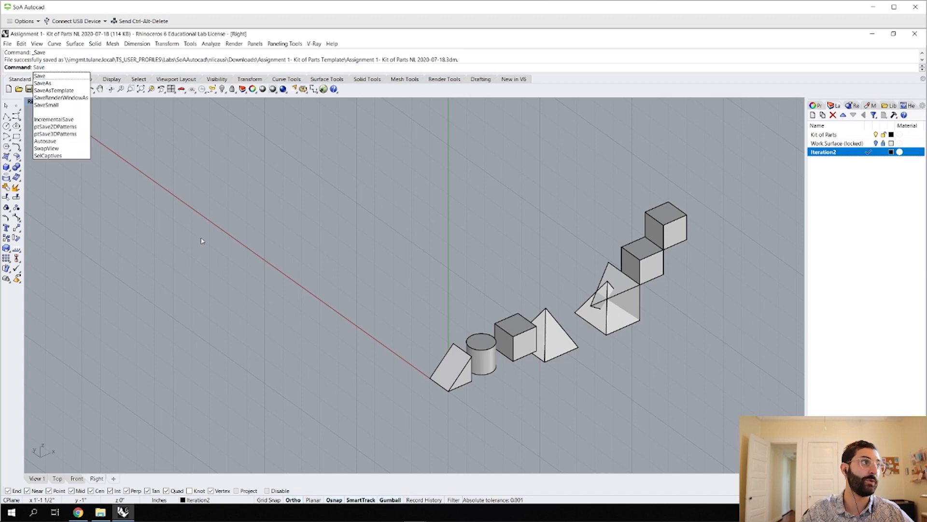
pyautogui.press('Return')
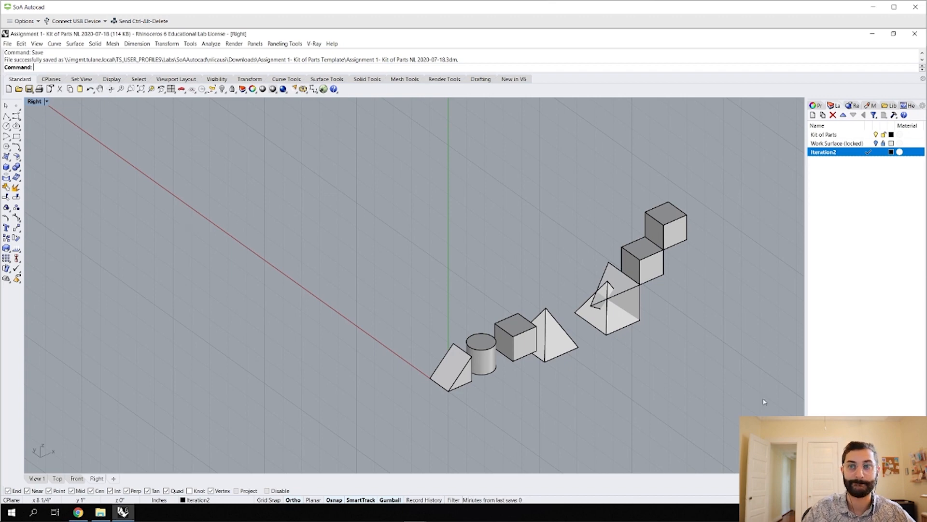
# Mirror a copy of the wedge downward across its bottom edge with the Mirror command
pyautogui.scroll(5, 507, 386)
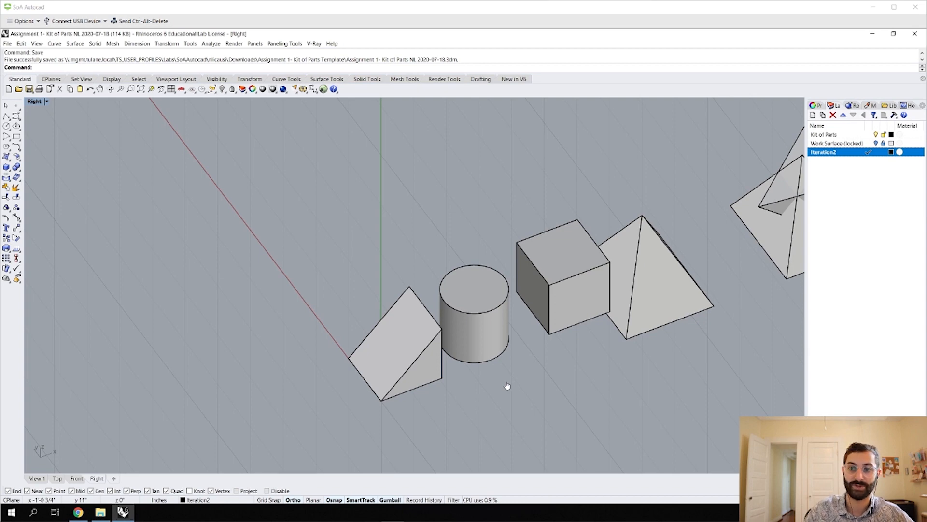
pyautogui.click(403, 351)
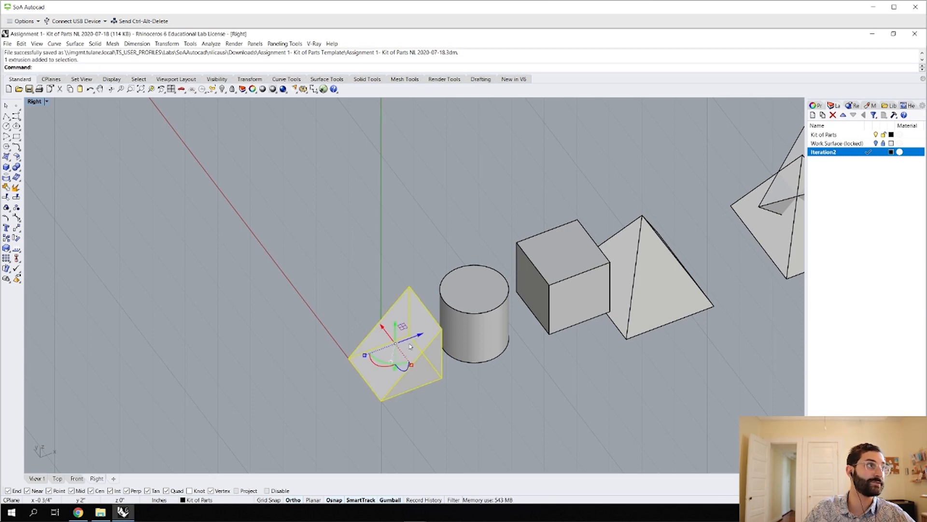
pyautogui.write('Mirror')
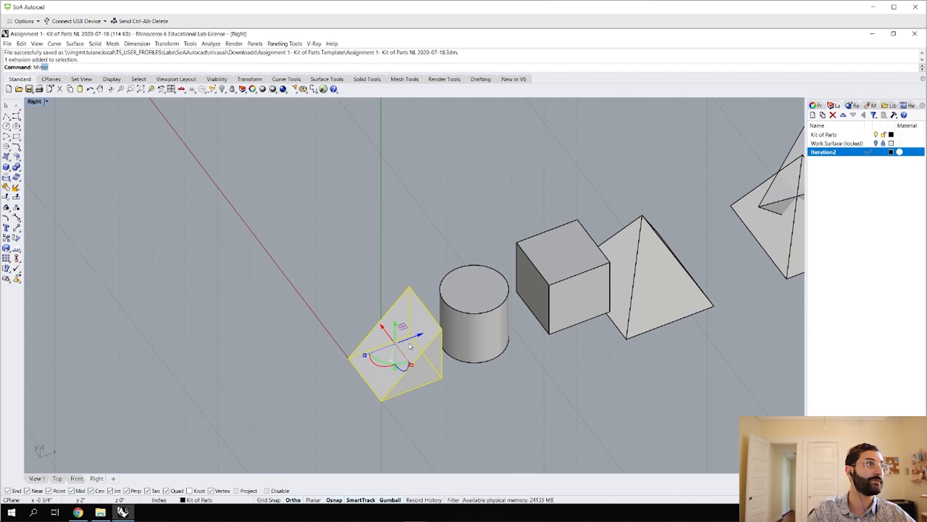
pyautogui.press('Return')
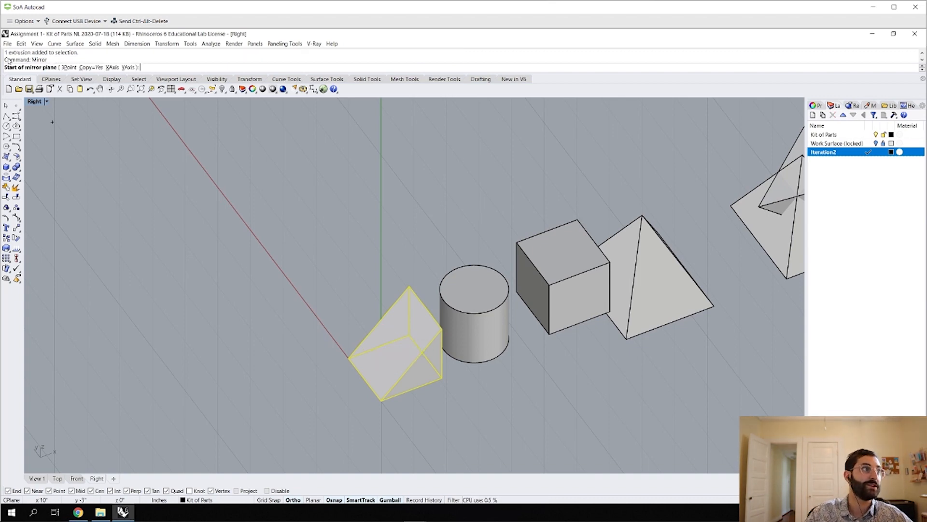
pyautogui.click(382, 399)
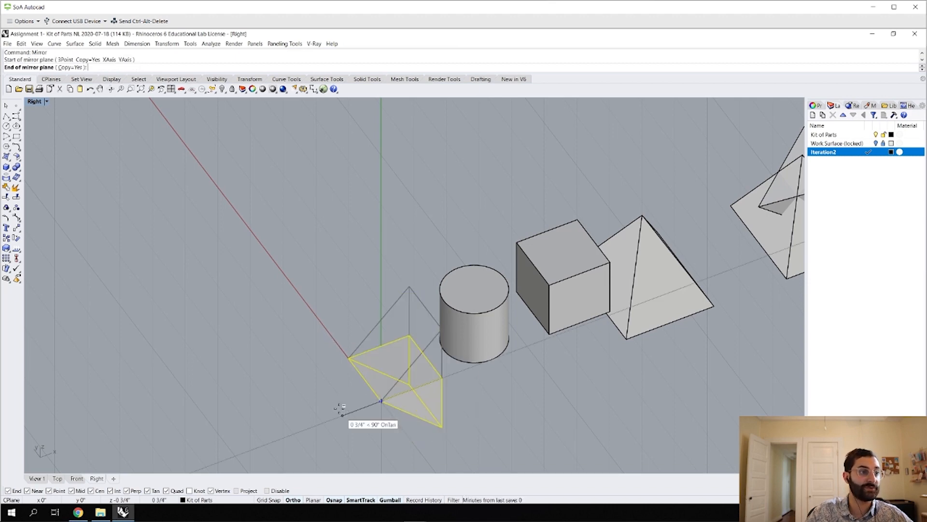
pyautogui.click(442, 380)
pyautogui.moveTo(503, 385); pyautogui.dragTo(342, 290, button='right')
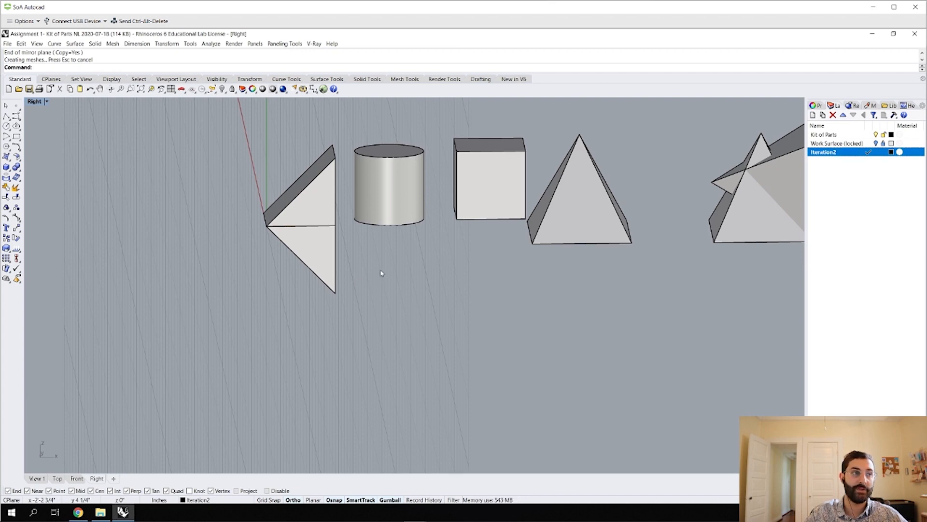
# Stretch the cylinder along the gumball's red axis, and undo the scaling
pyautogui.scroll(-3, 365, 273)
pyautogui.keyDown('ctrl'); pyautogui.keyDown('shift'); pyautogui.moveTo(369, 271); pyautogui.dragTo(466, 322, button='right'); pyautogui.keyUp('shift'); pyautogui.keyUp('ctrl')
pyautogui.click(394, 326)
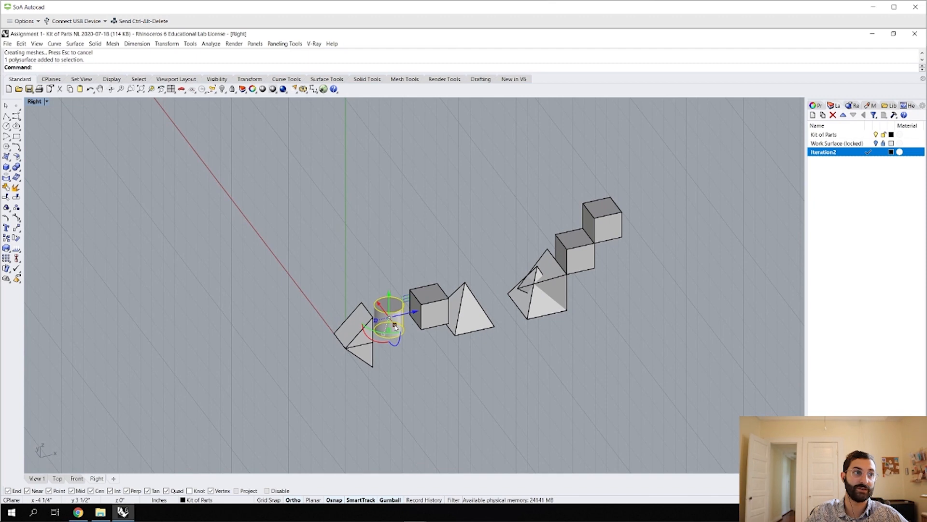
pyautogui.moveTo(395, 327); pyautogui.dragTo(423, 363)
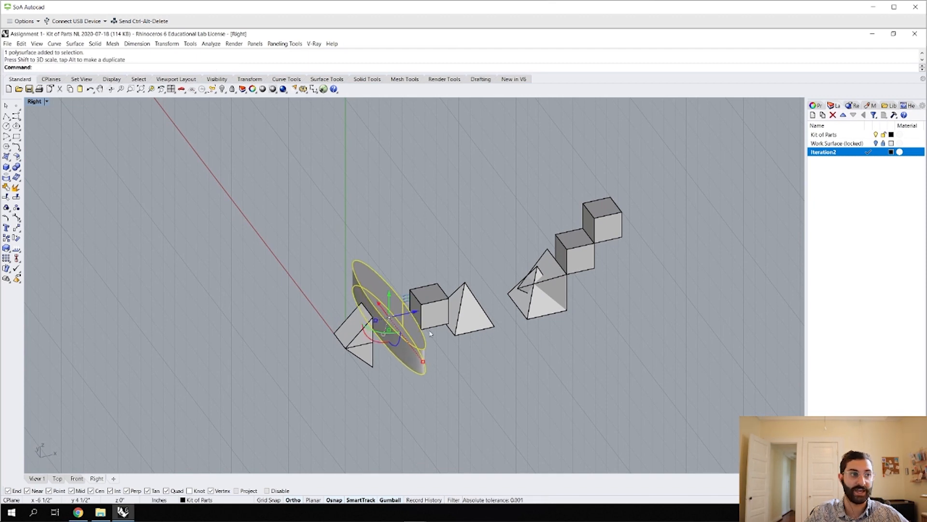
pyautogui.hotkey('ctrl', 'z')
# Duplicate the cylinder along the gumball's red axis, placing the copy well behind the row
pyautogui.moveTo(445, 334); pyautogui.dragTo(447, 363, button='right')
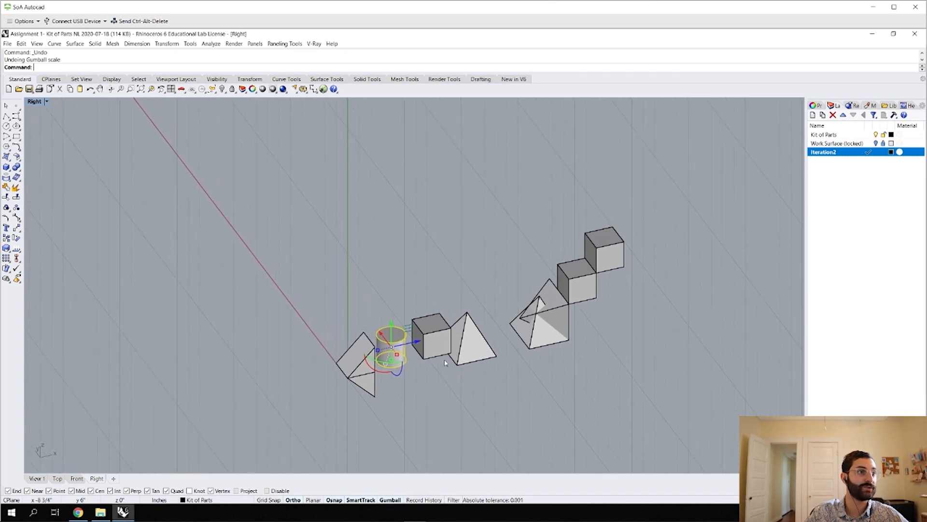
pyautogui.moveTo(381, 332); pyautogui.dragTo(292, 226)
pyautogui.press('alt')
pyautogui.moveTo(269, 224); pyautogui.dragTo(342, 296, button='right')
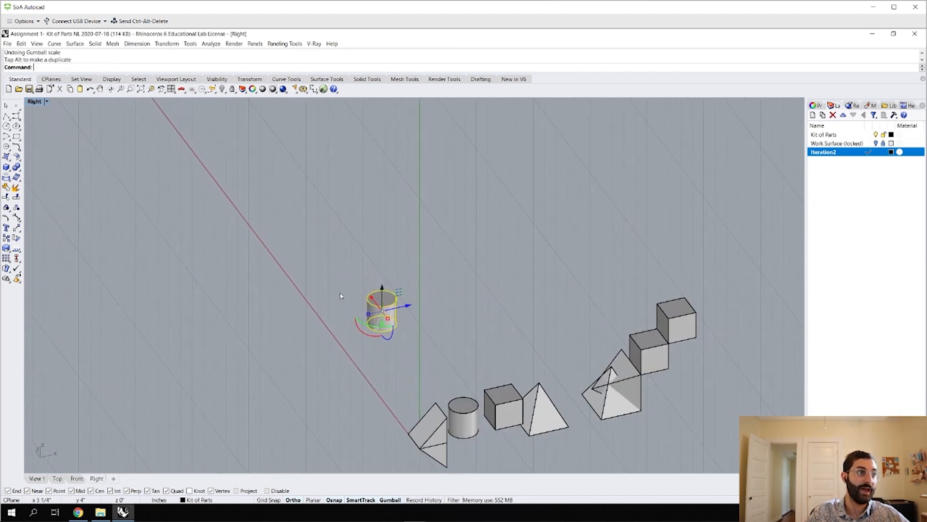
# Scale the duplicated cylinder by a factor of 2 from the lower end of its seam, and undo the scaling
pyautogui.scroll(10, 341, 294)
pyautogui.write('Scl')
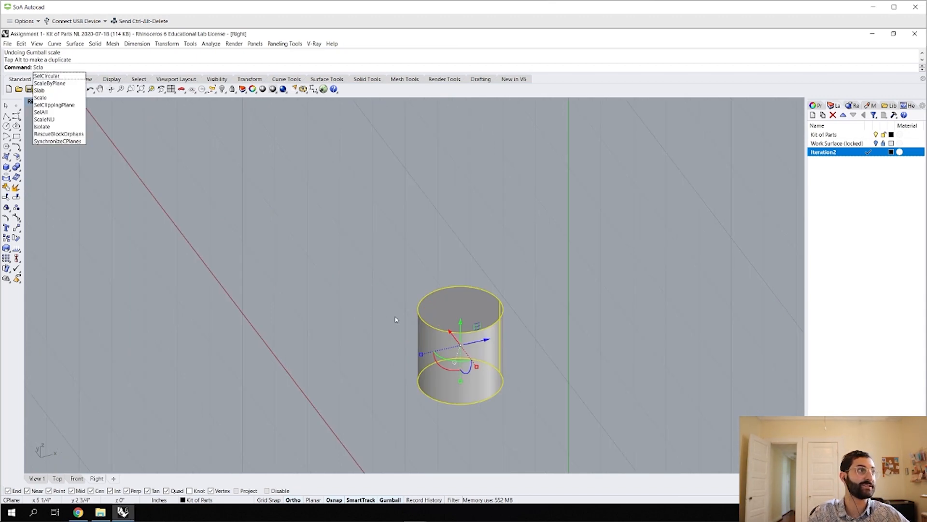
pyautogui.press('BackSpace')
pyautogui.write('ale')
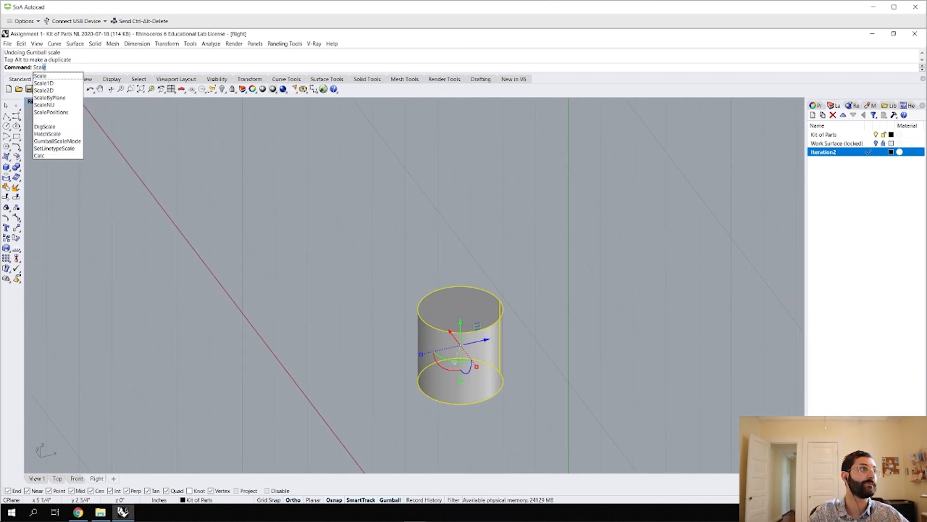
pyautogui.press('Return')
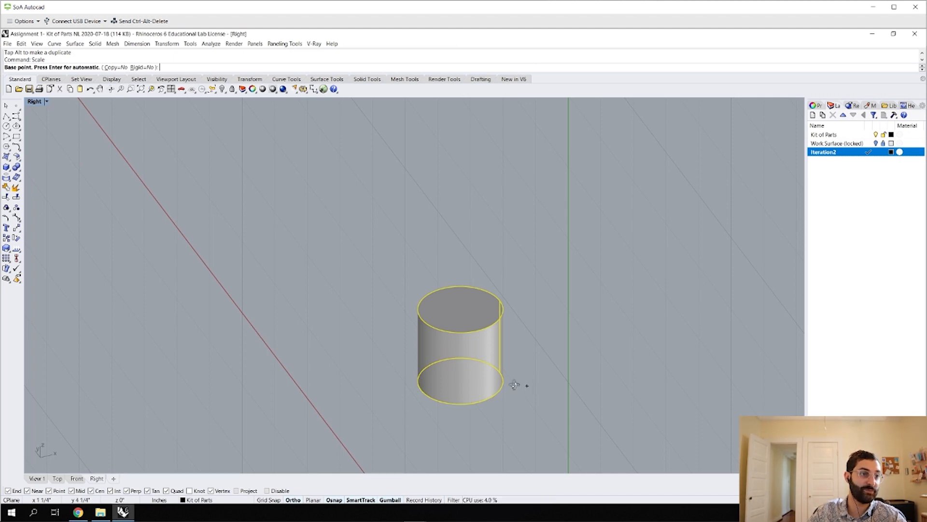
pyautogui.moveTo(519, 385); pyautogui.dragTo(486, 389, button='right')
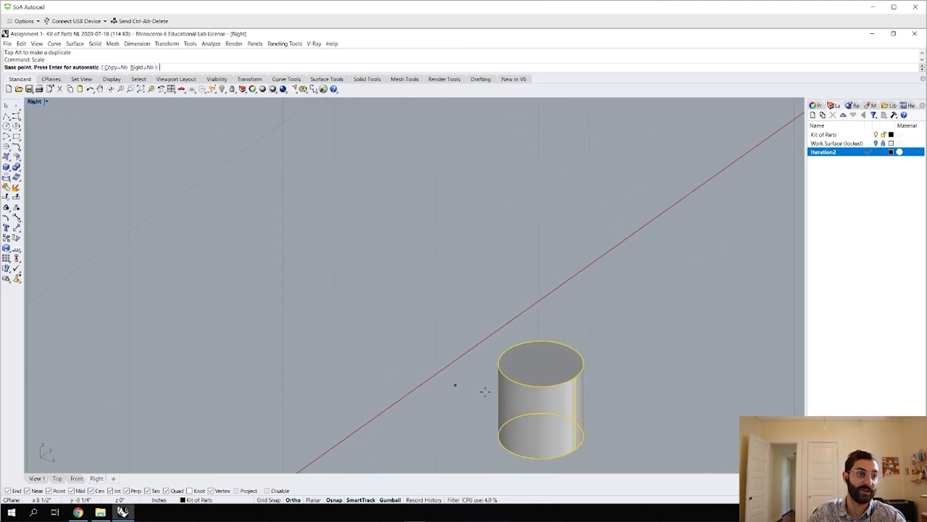
pyautogui.click(576, 449)
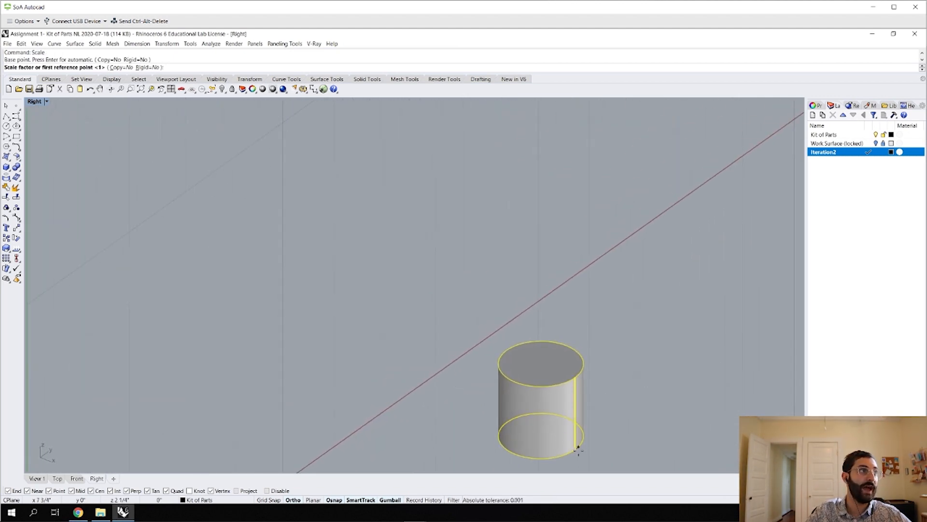
pyautogui.moveTo(580, 439); pyautogui.dragTo(580, 422, button='right')
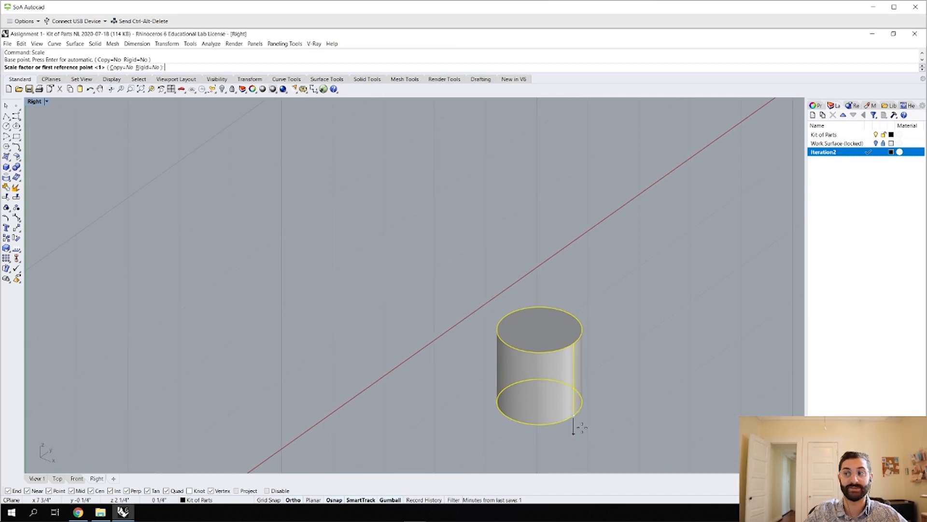
pyautogui.write('2')
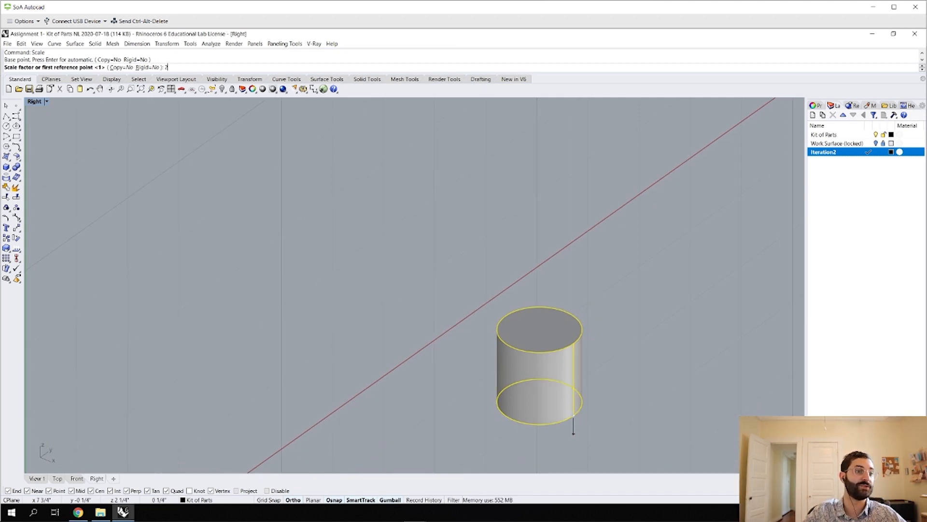
pyautogui.press('Return')
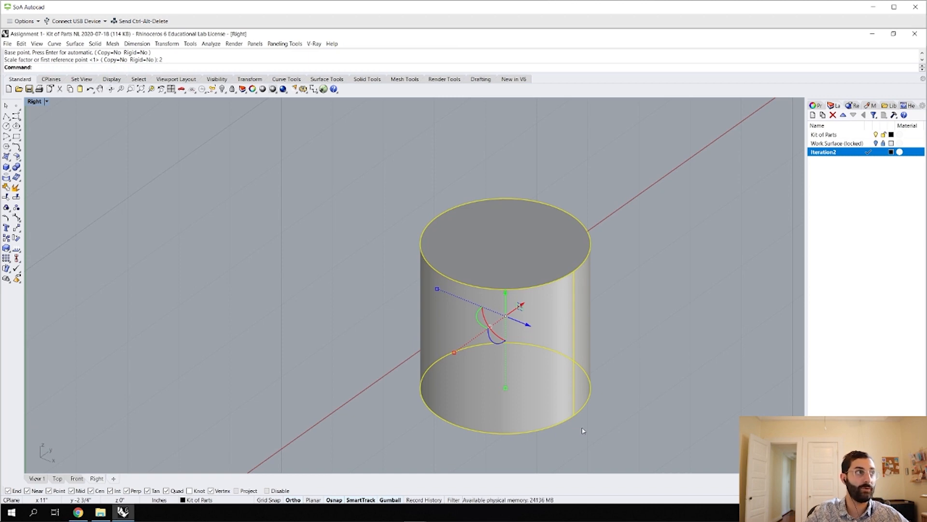
pyautogui.hotkey('ctrl', 'z')
# Try to scale the duplicated cylinder by reference points, using the lower and upper ends of its seam, and clear the selection
pyautogui.press('Return')
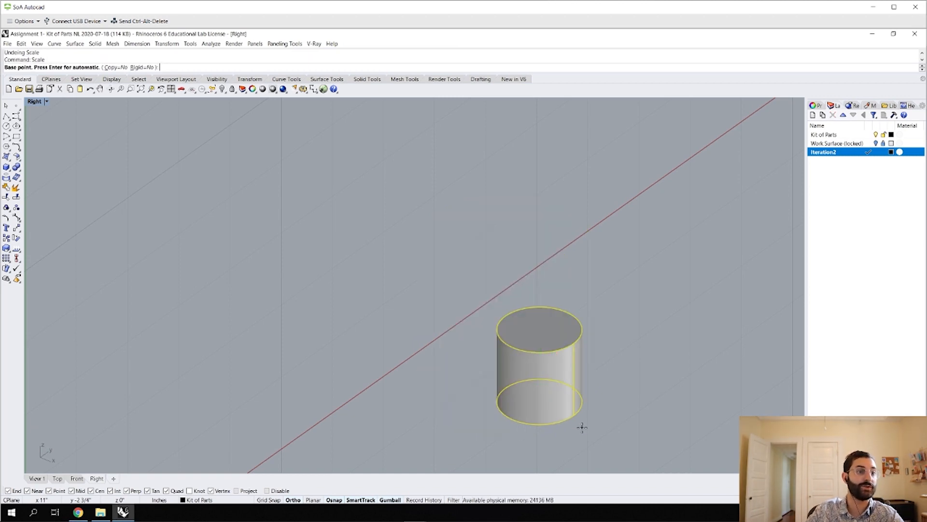
pyautogui.click(575, 418)
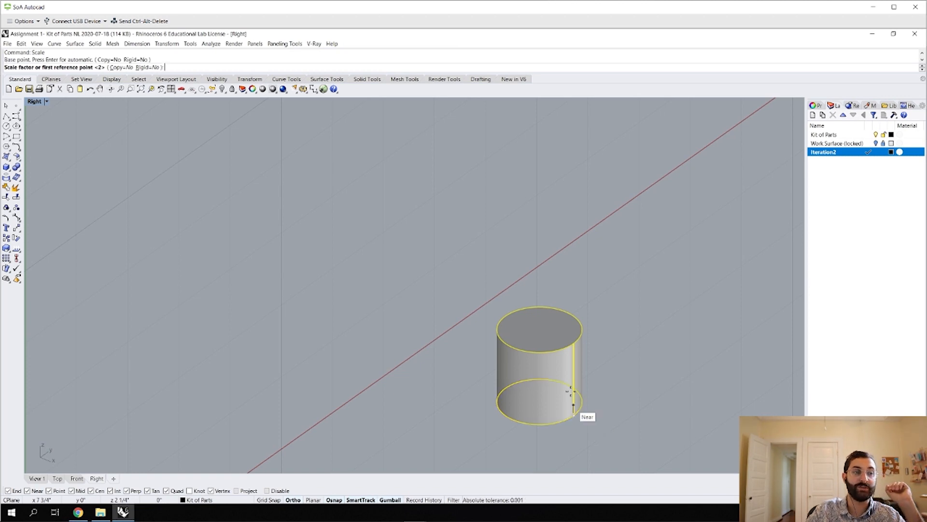
pyautogui.click(574, 342)
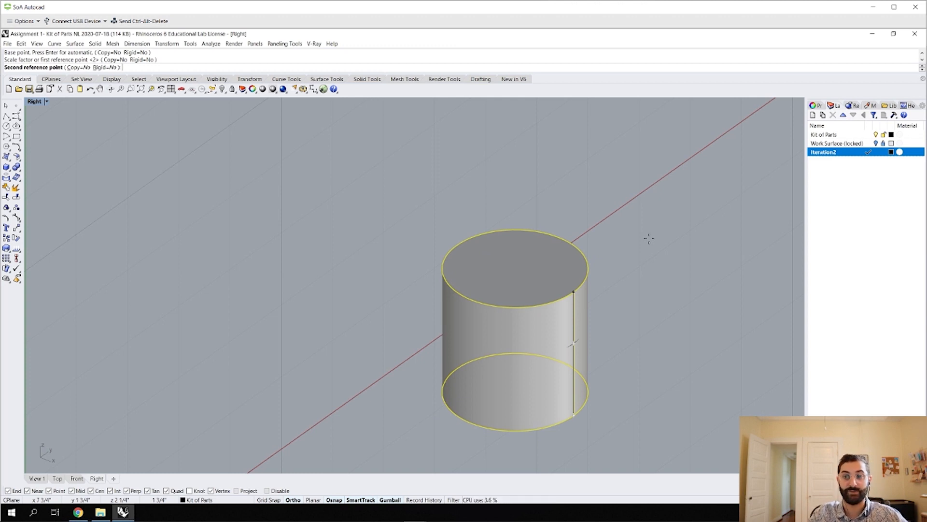
pyautogui.press('Escape')
pyautogui.scroll(-8, 654, 252)
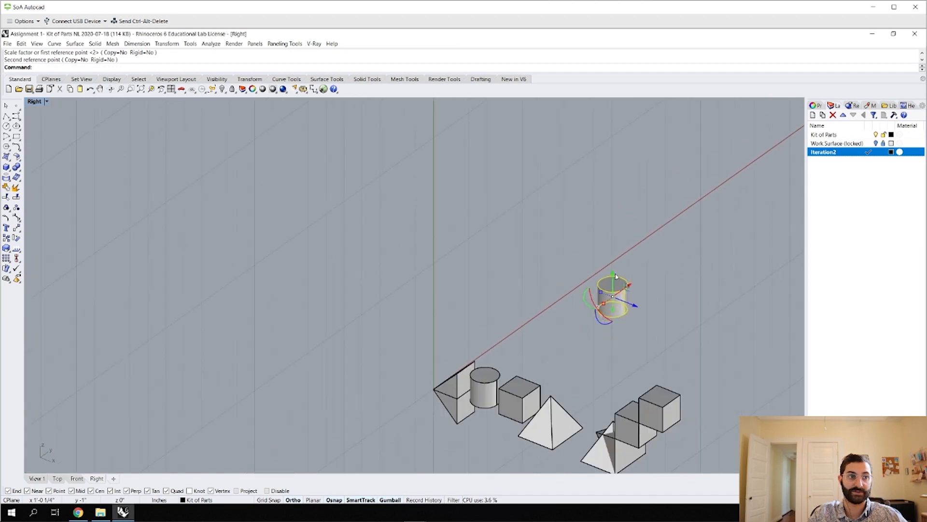
pyautogui.press('Escape')
# Window-select the overlapping pyramids and the two stepped cubes, zoom to the selection, and clear it
pyautogui.scroll(-8, 551, 300)
pyautogui.keyDown('ctrl'); pyautogui.keyDown('shift'); pyautogui.moveTo(557, 332); pyautogui.dragTo(648, 330, button='right'); pyautogui.keyUp('shift'); pyautogui.keyUp('ctrl')
pyautogui.scroll(10, 524, 212)
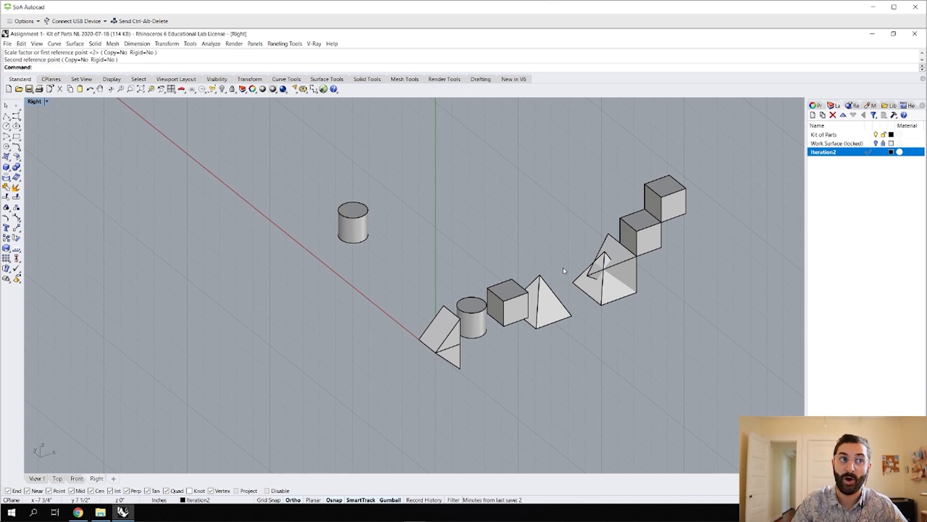
pyautogui.scroll(5, 685, 219)
pyautogui.moveTo(688, 376); pyautogui.dragTo(377, 182)
pyautogui.write('zs')
pyautogui.press('Return')
pyautogui.click(516, 251)
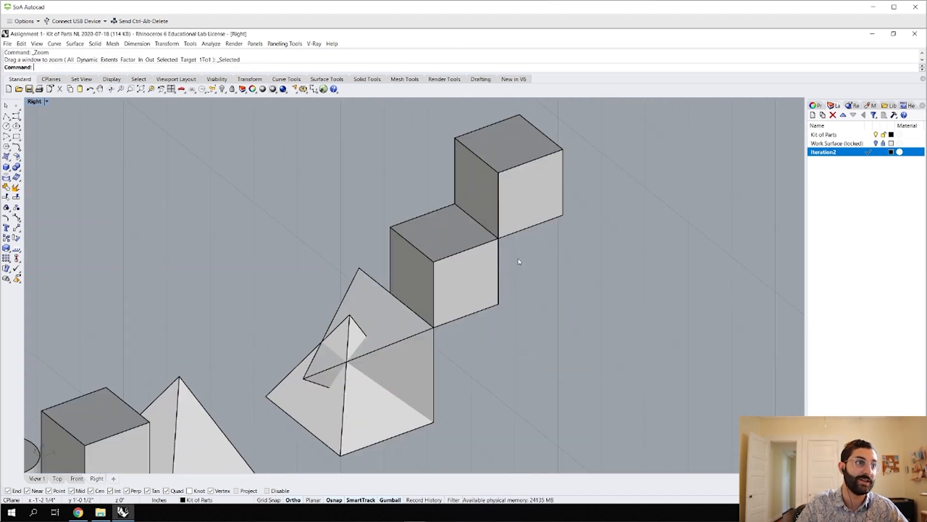
pyautogui.moveTo(517, 252)
pyautogui.keyDown('ctrl'); pyautogui.keyDown('shift'); pyautogui.mouseDown(button='right')
pyautogui.moveTo(474, 255)
pyautogui.moveTo(526, 256)
pyautogui.mouseUp(button='right'); pyautogui.keyUp('shift'); pyautogui.keyUp('ctrl')
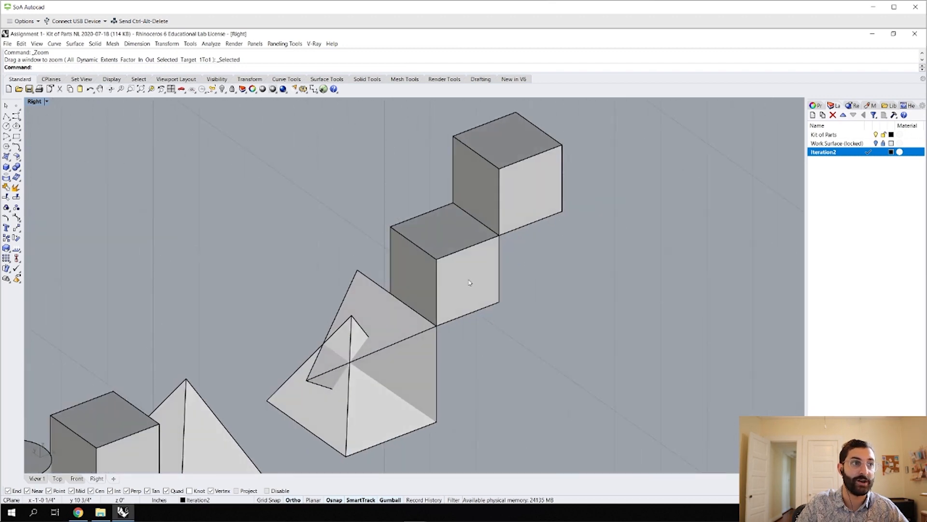
# Use MoveFace to extend the lower stepped cube's side face from the corner shared with the upper cube to that cube's far bottom corner
pyautogui.keyDown('ctrl'); pyautogui.keyDown('shift'); pyautogui.moveTo(477, 319); pyautogui.dragTo(455, 284, button='right'); pyautogui.keyUp('shift'); pyautogui.keyUp('ctrl')
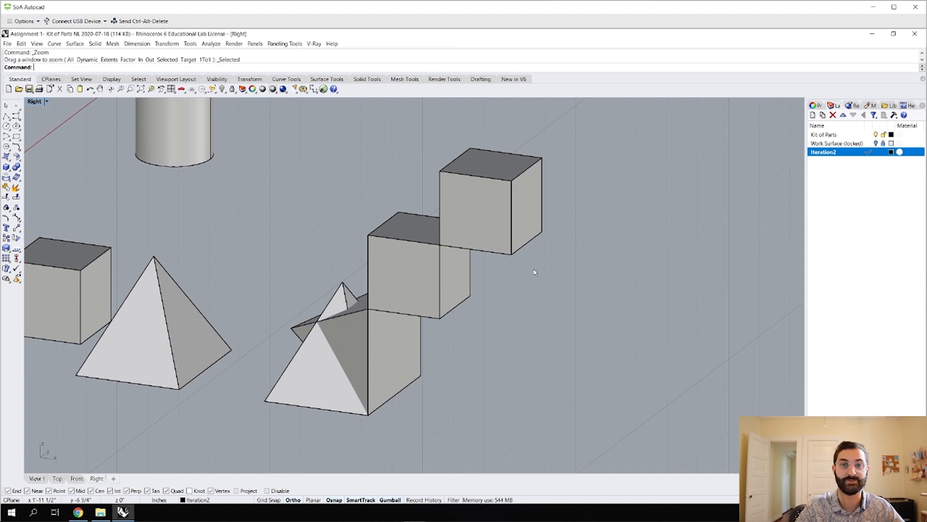
pyautogui.write('MoveFace')
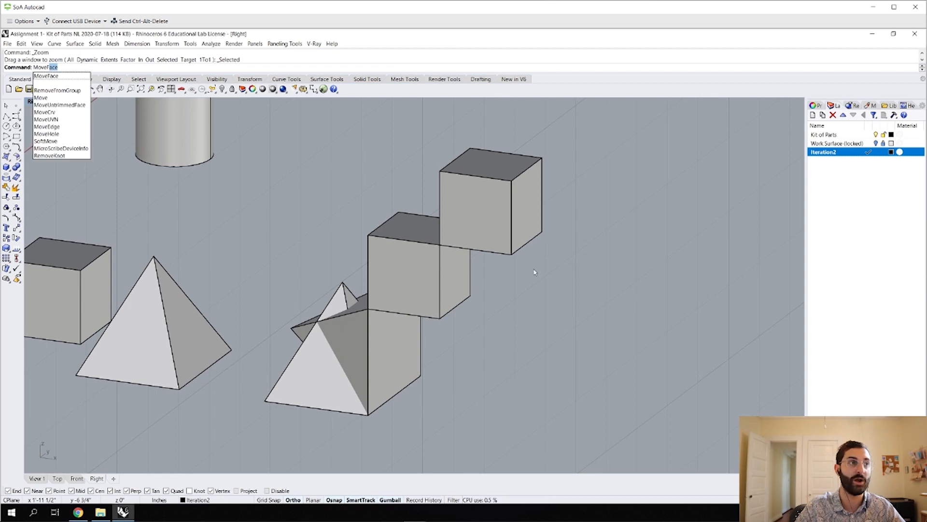
pyautogui.press('Return')
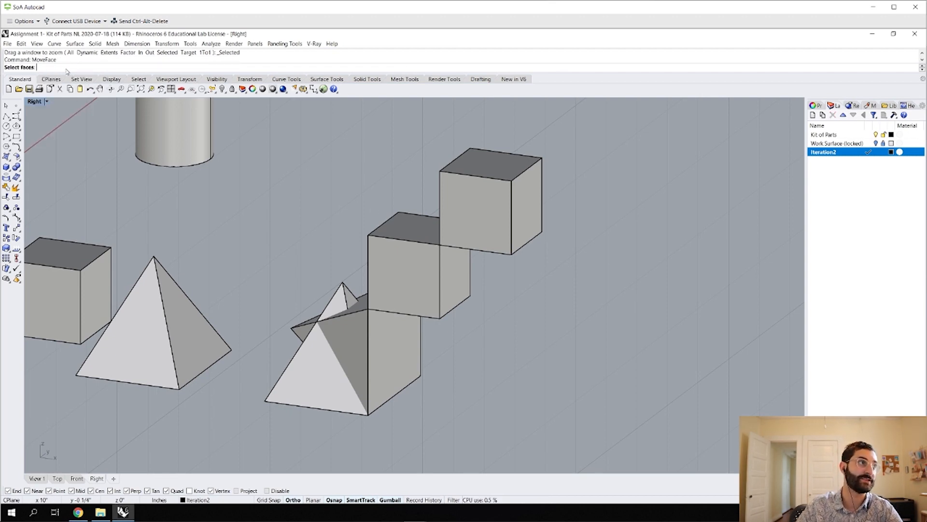
pyautogui.click(454, 272)
pyautogui.moveTo(506, 317); pyautogui.dragTo(500, 285, button='right')
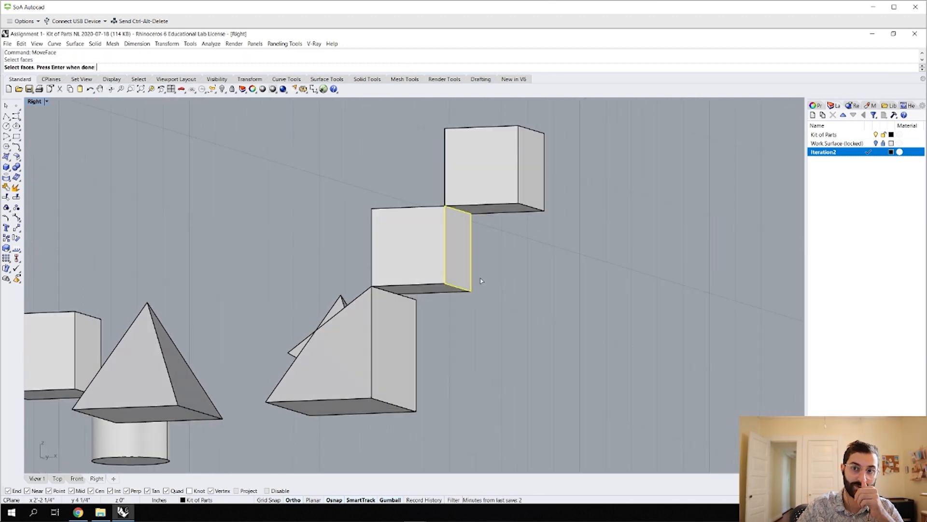
pyautogui.moveTo(510, 314); pyautogui.dragTo(507, 283, button='right')
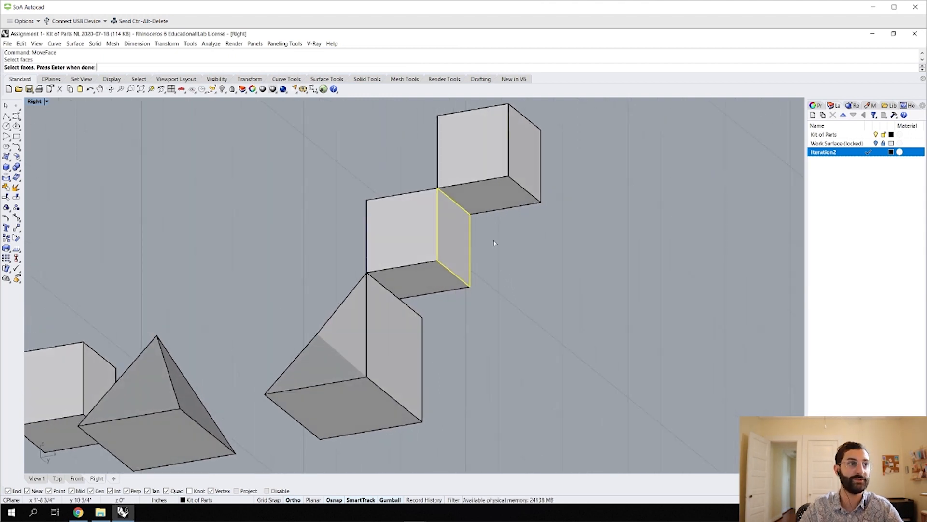
pyautogui.press('Return')
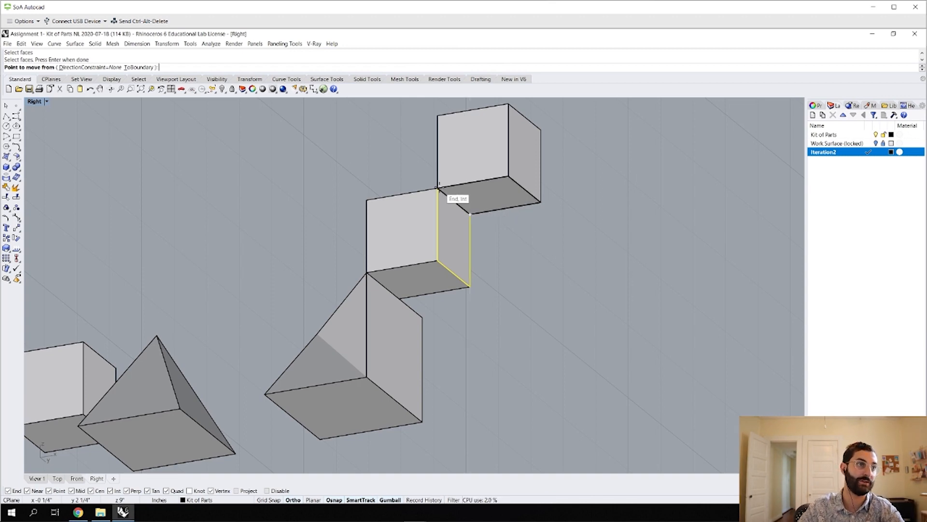
pyautogui.click(438, 186)
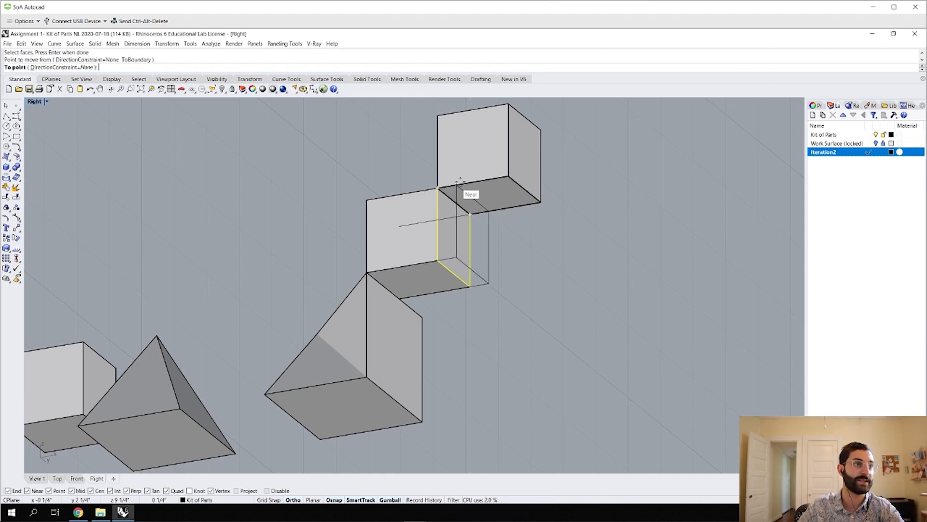
pyautogui.click(507, 175)
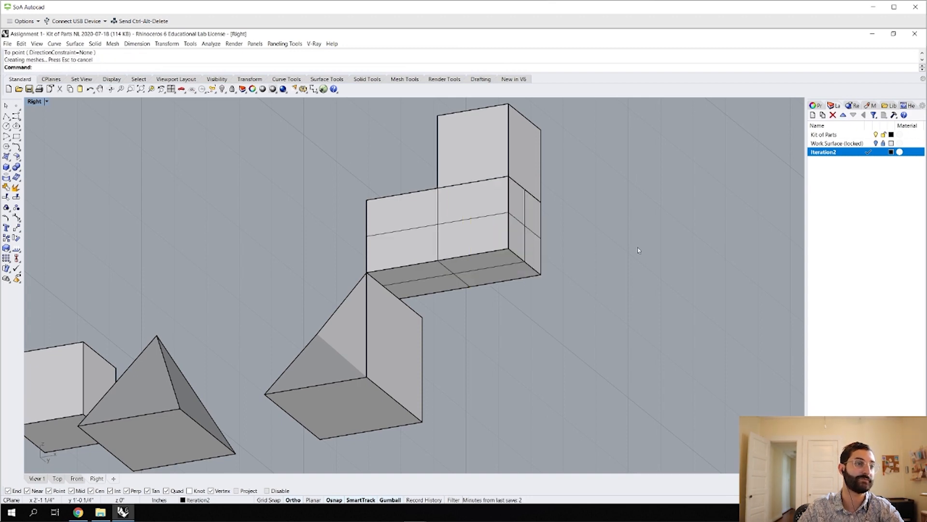
# Use MoveFace to pull the lengthened block's long side face outward, stretching the block into a long bar well beyond the upper cube
pyautogui.scroll(-4, 640, 249)
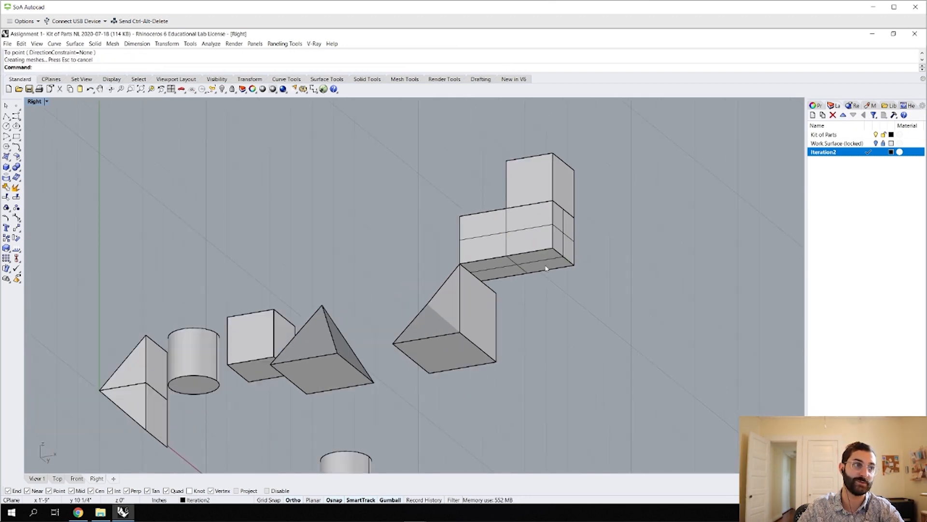
pyautogui.keyDown('ctrl'); pyautogui.keyDown('shift'); pyautogui.moveTo(487, 271); pyautogui.dragTo(569, 314, button='right'); pyautogui.keyUp('shift'); pyautogui.keyUp('ctrl')
pyautogui.press('Return')
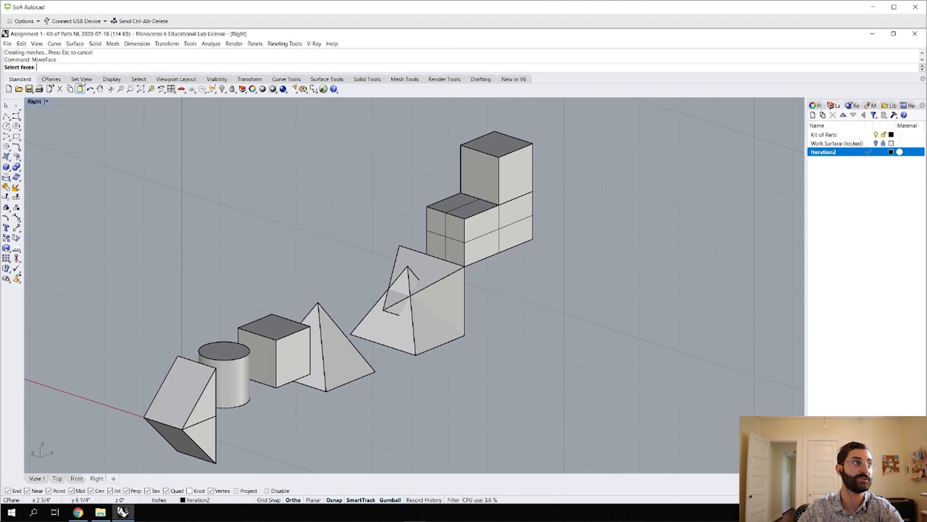
pyautogui.click(488, 234)
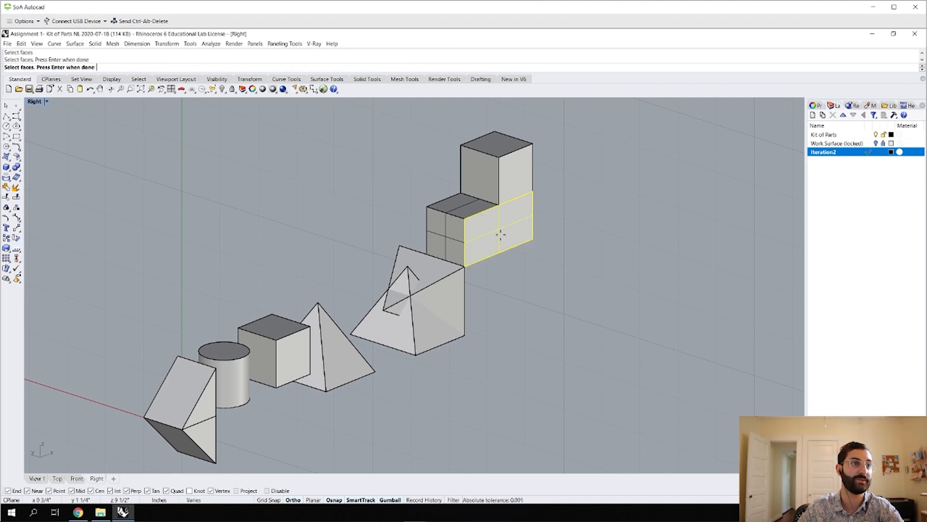
pyautogui.press('Return')
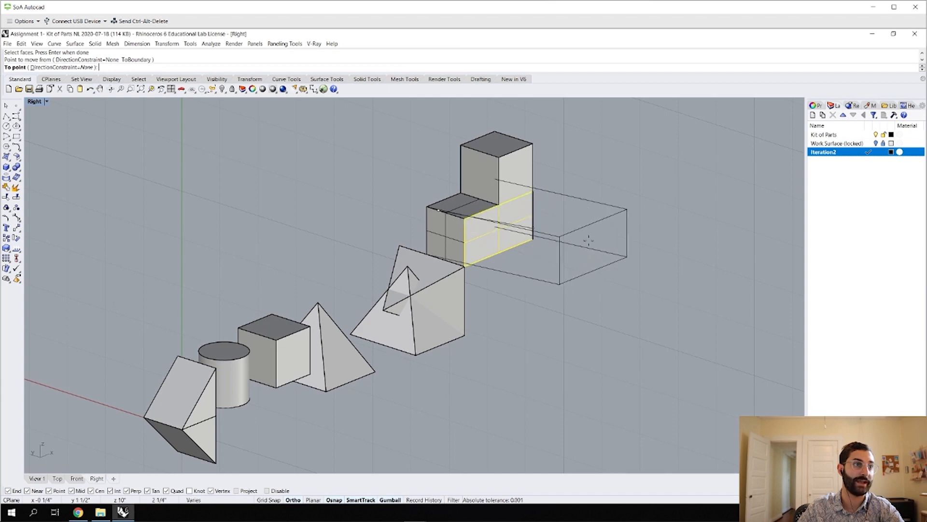
pyautogui.click(646, 259)
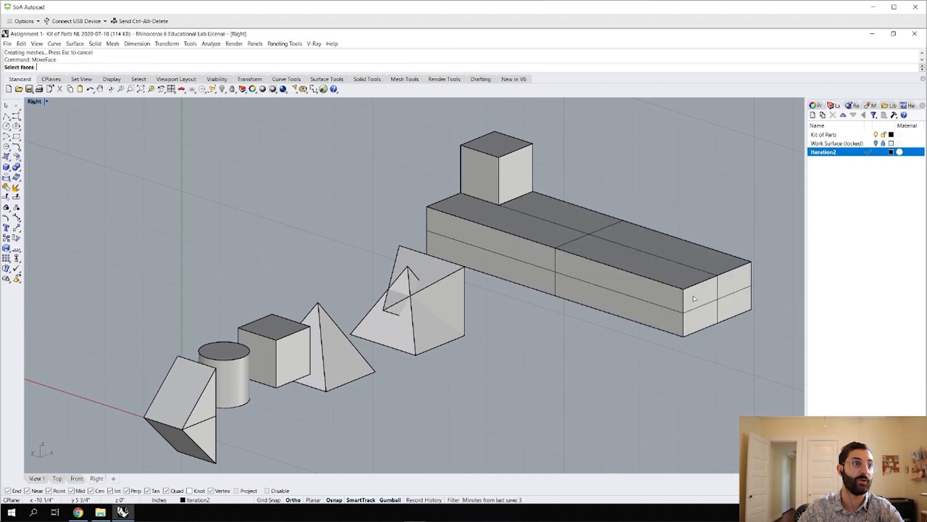
# Use MoveFace on the long bar's end face, moving it from its near lower corner to its diagonally opposite upper corner
pyautogui.press('Return')
pyautogui.click(707, 316)
pyautogui.press('Return')
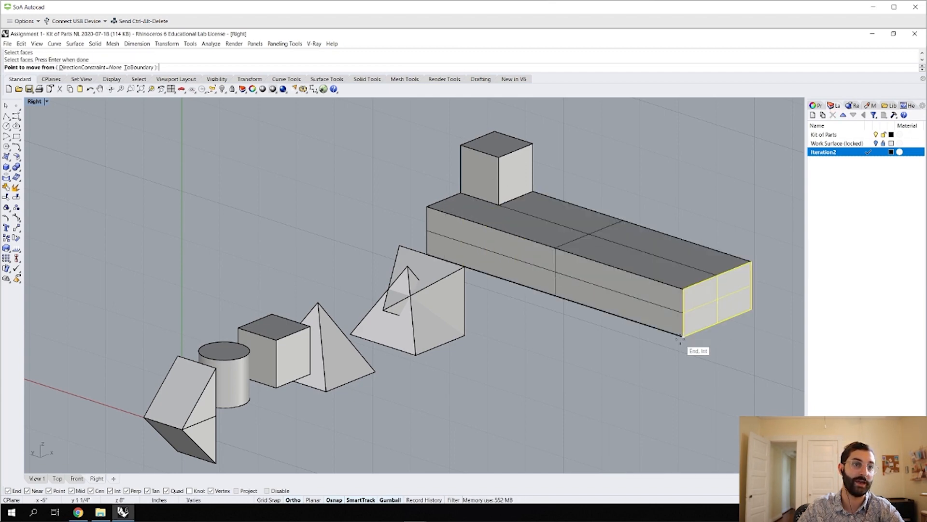
pyautogui.click(683, 336)
pyautogui.click(752, 262)
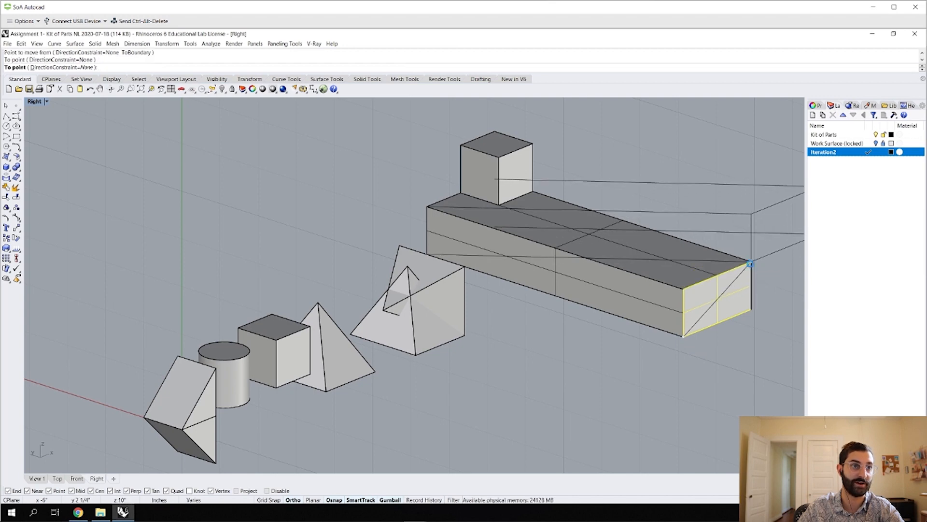
pyautogui.scroll(-4, 627, 317)
pyautogui.keyDown('ctrl'); pyautogui.keyDown('shift'); pyautogui.moveTo(664, 300); pyautogui.dragTo(616, 287, button='right'); pyautogui.keyUp('shift'); pyautogui.keyUp('ctrl')
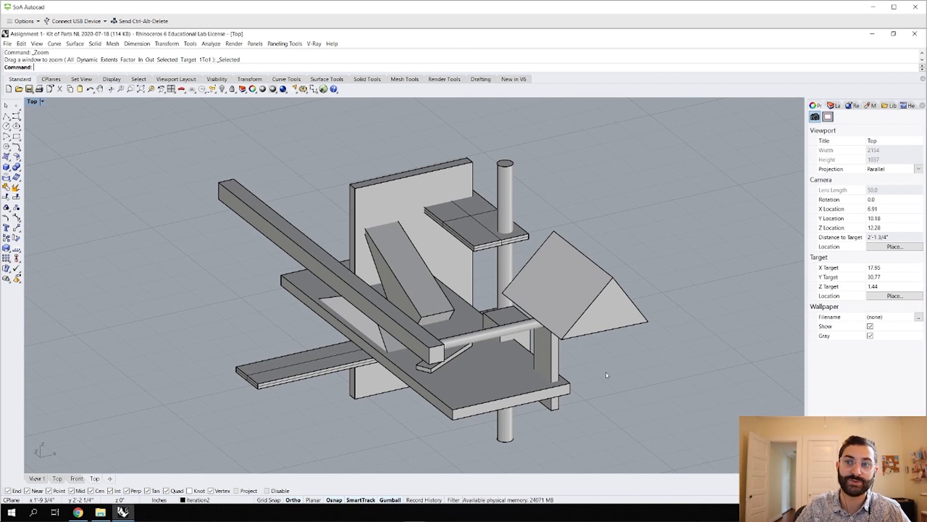
# Examine the assembled kit-of-parts composition from several angles and restore the four-viewport layout
pyautogui.moveTo(616, 347); pyautogui.dragTo(575, 327, button='right')
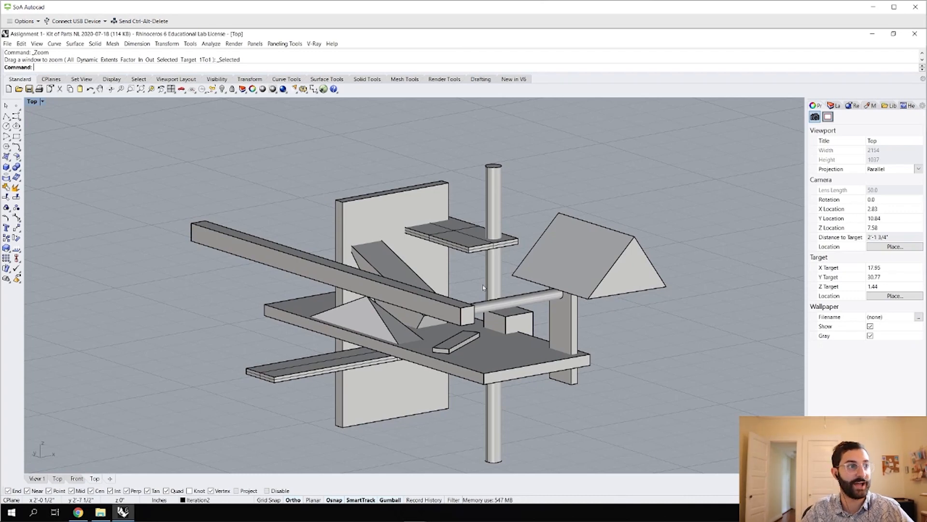
pyautogui.moveTo(579, 297); pyautogui.dragTo(481, 310, button='right')
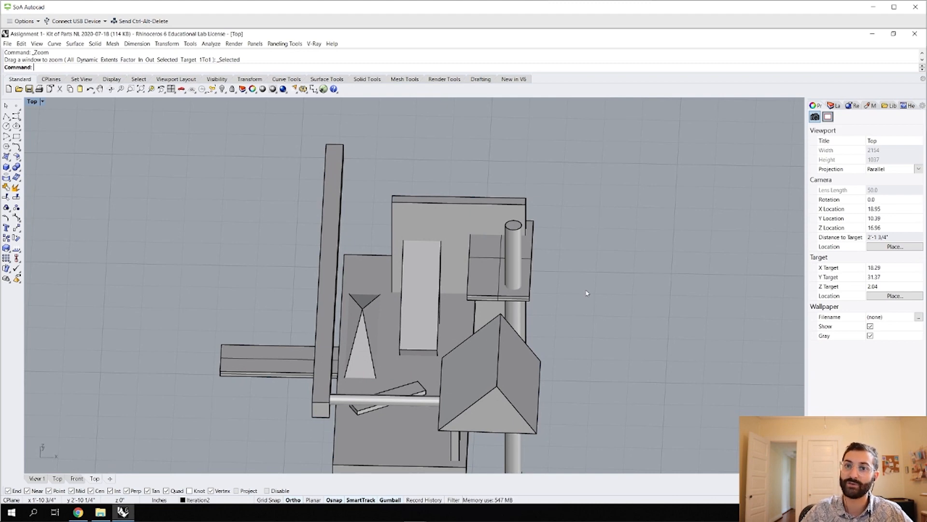
pyautogui.doubleClick(35, 104)
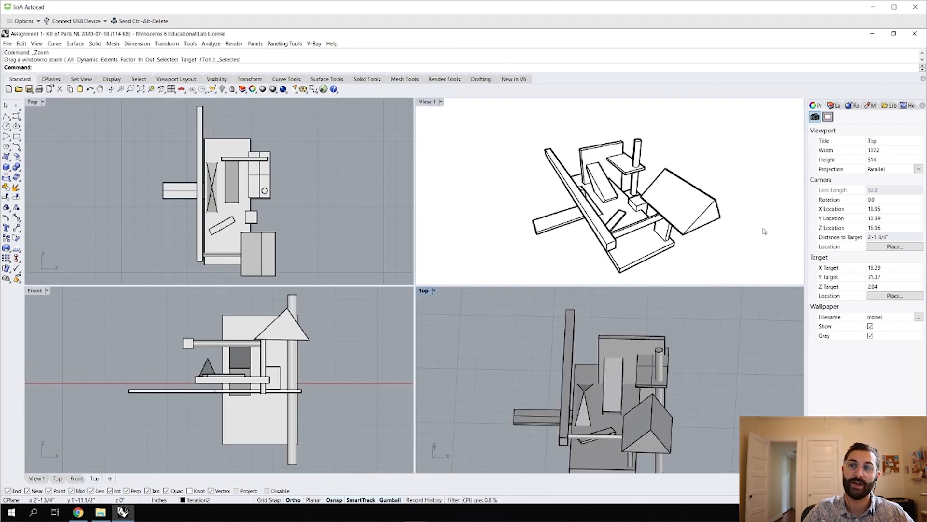
# Frame View 1 as a close, low perspective across the platform, facing the pyramid, wedge, small box and vertical cylinder
pyautogui.moveTo(594, 206); pyautogui.dragTo(705, 162, button='right')
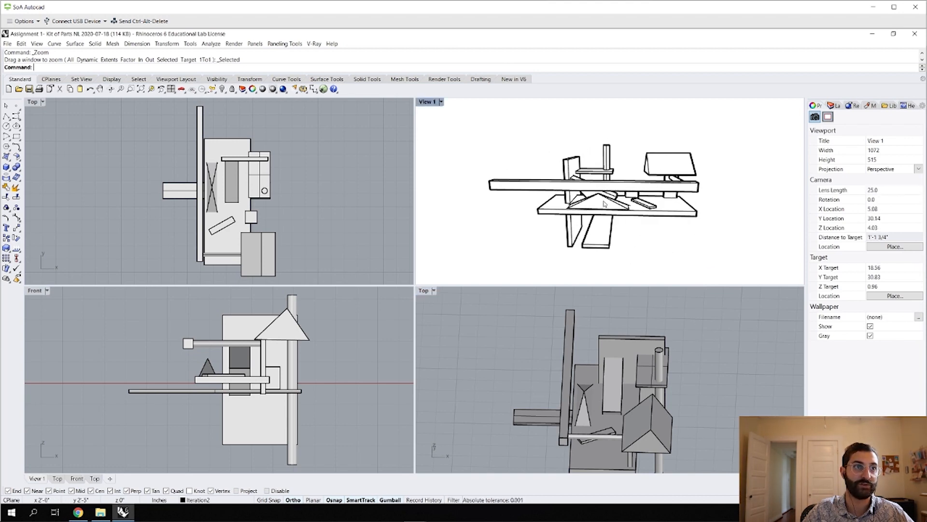
pyautogui.scroll(10, 593, 216)
pyautogui.scroll(-4, 586, 208)
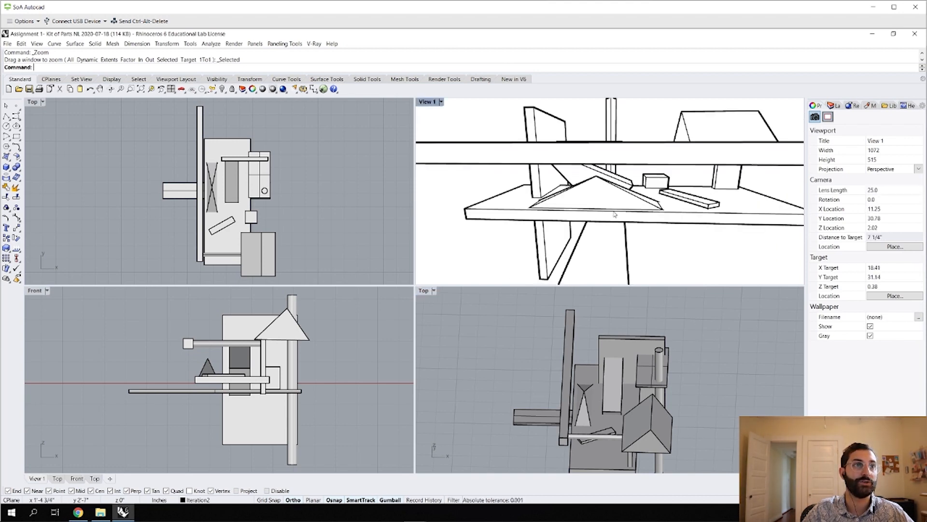
pyautogui.moveTo(614, 214)
pyautogui.mouseDown(button='right')
pyautogui.moveTo(612, 203)
pyautogui.moveTo(514, 200)
pyautogui.moveTo(716, 191)
pyautogui.moveTo(604, 209)
pyautogui.moveTo(613, 209)
pyautogui.mouseUp(button='right')
pyautogui.scroll(3, 613, 205)
pyautogui.scroll(-5, 514, 200)
pyautogui.scroll(5, 657, 194)
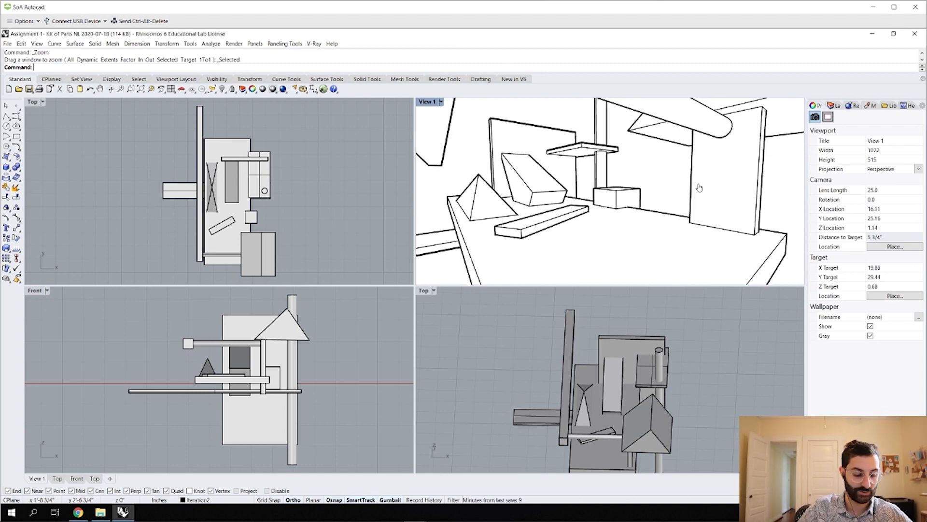
pyautogui.keyDown('shift'); pyautogui.moveTo(699, 188); pyautogui.dragTo(643, 184, button='right'); pyautogui.keyUp('shift')
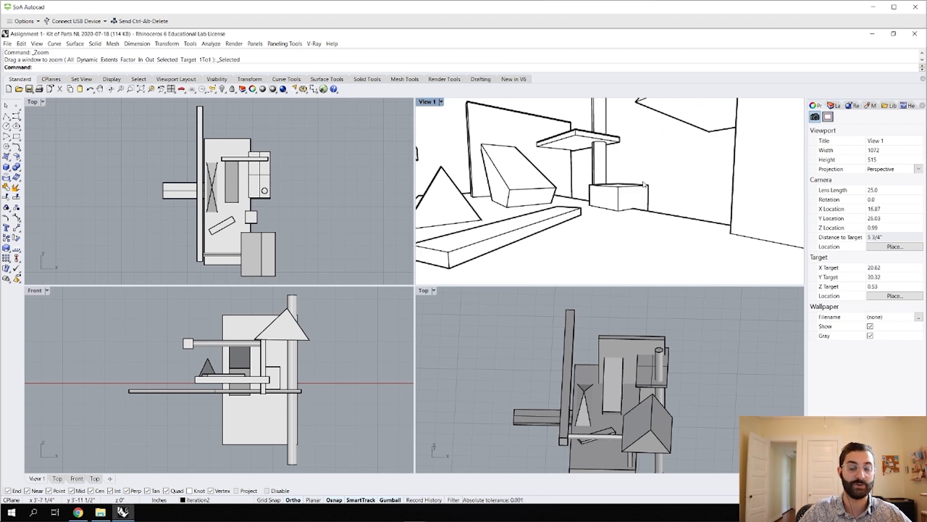
pyautogui.scroll(-10, 569, 183)
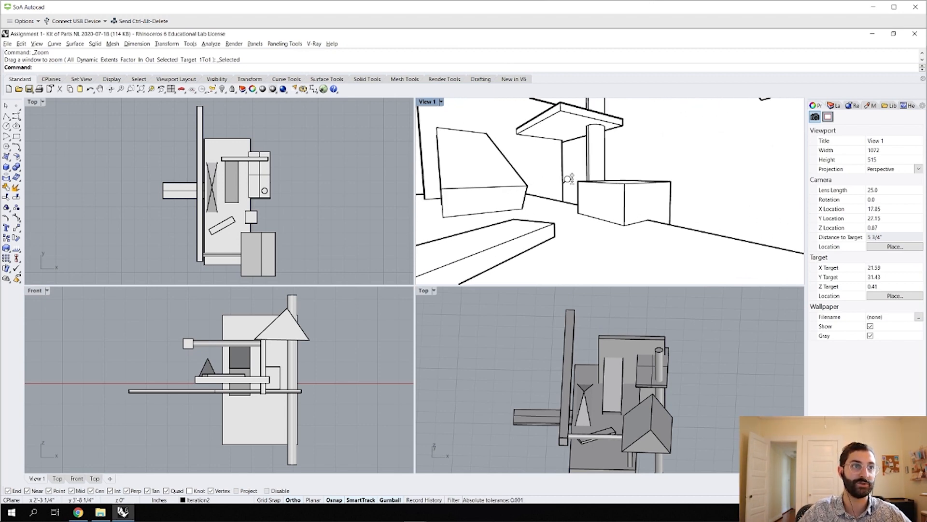
pyautogui.scroll(10, 574, 190)
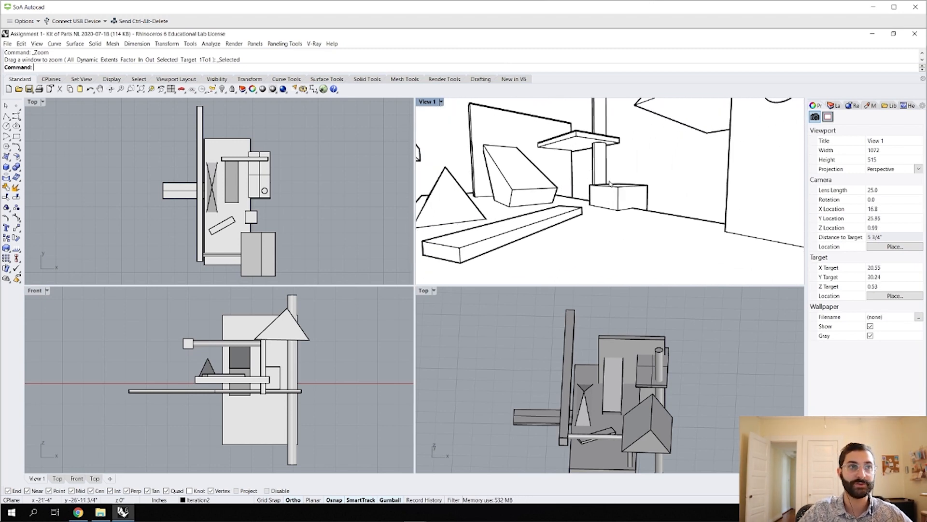
pyautogui.keyDown('shift'); pyautogui.moveTo(594, 193); pyautogui.dragTo(650, 207, button='right'); pyautogui.keyUp('shift')
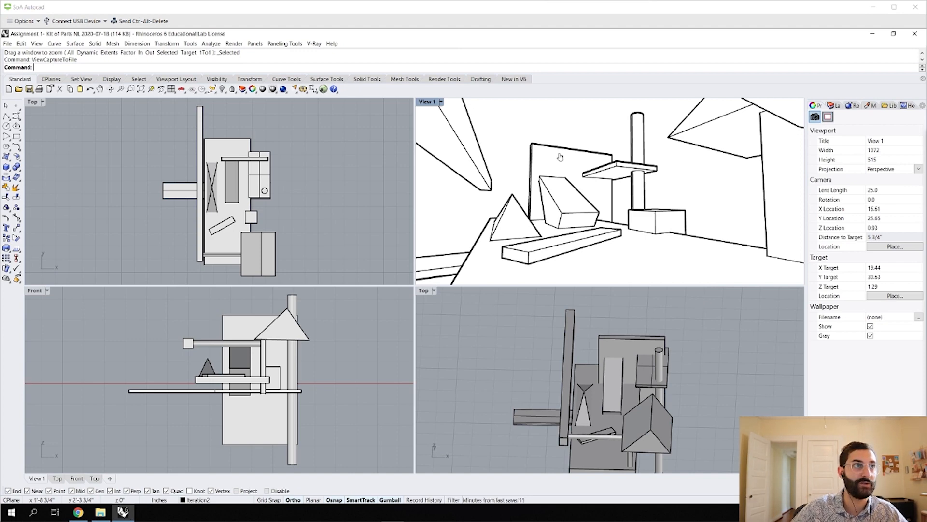
# Maximize View 1, return to the four-viewport layout, and maximize View 1 again
pyautogui.doubleClick(427, 101)
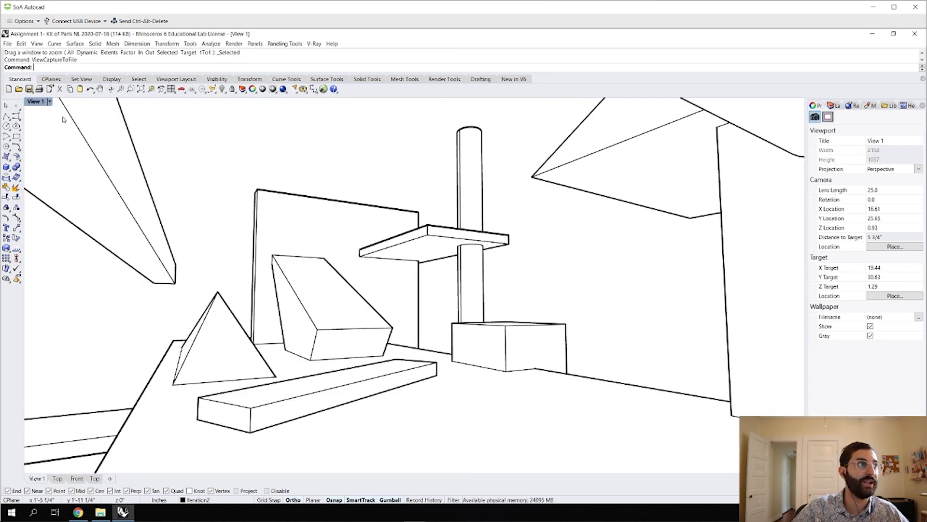
pyautogui.doubleClick(41, 104)
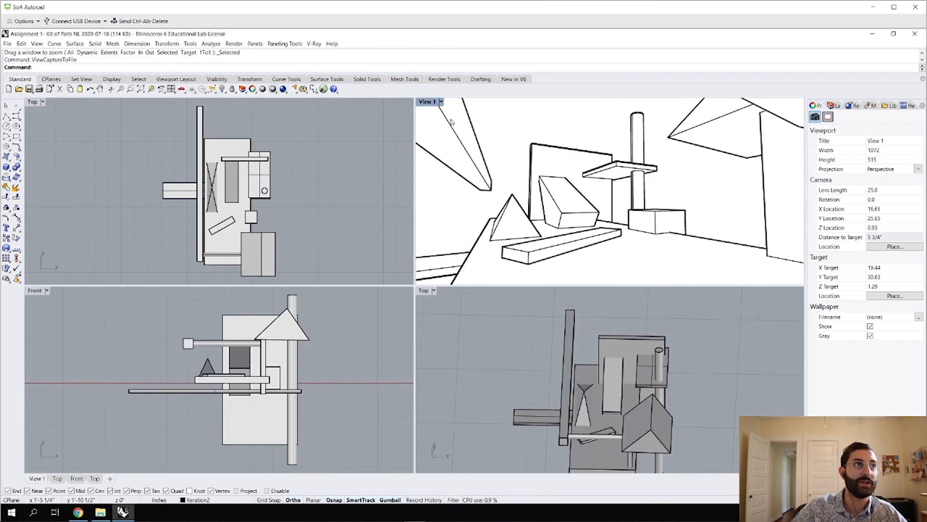
pyautogui.doubleClick(426, 101)
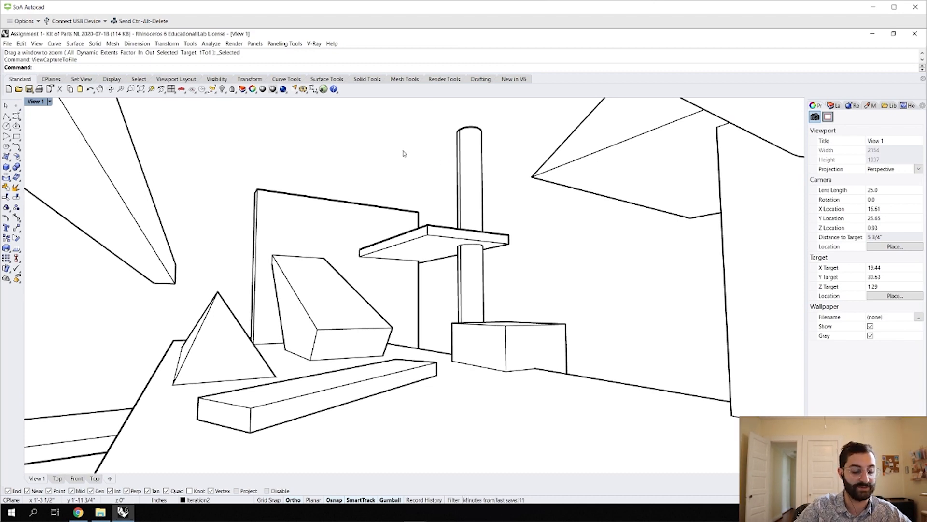
# Capture View 1 to a file with ViewCaptureToFile at 3200 x 2400 resolution and save it as the JPEG 01
pyautogui.write('ViewCaptureToClipboard')
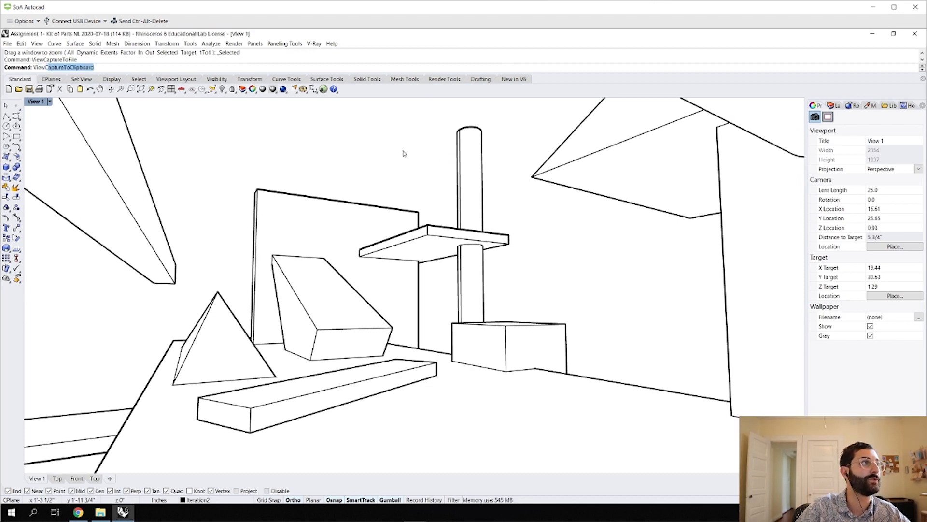
pyautogui.press('Down')
pyautogui.press('Return')
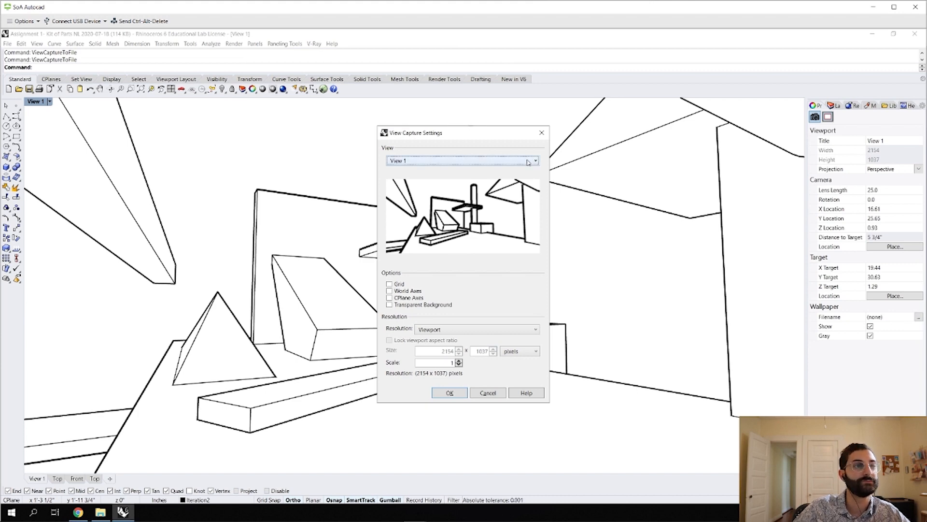
pyautogui.click(468, 333)
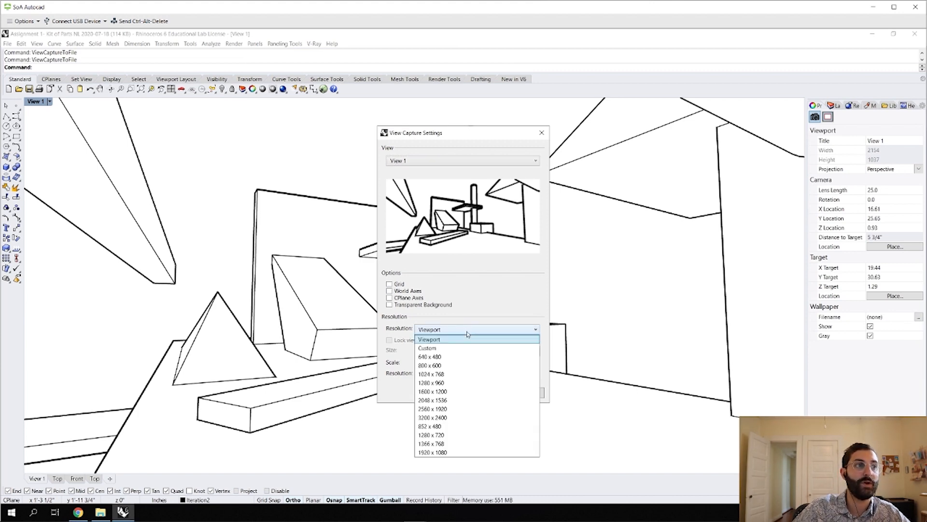
pyautogui.click(443, 418)
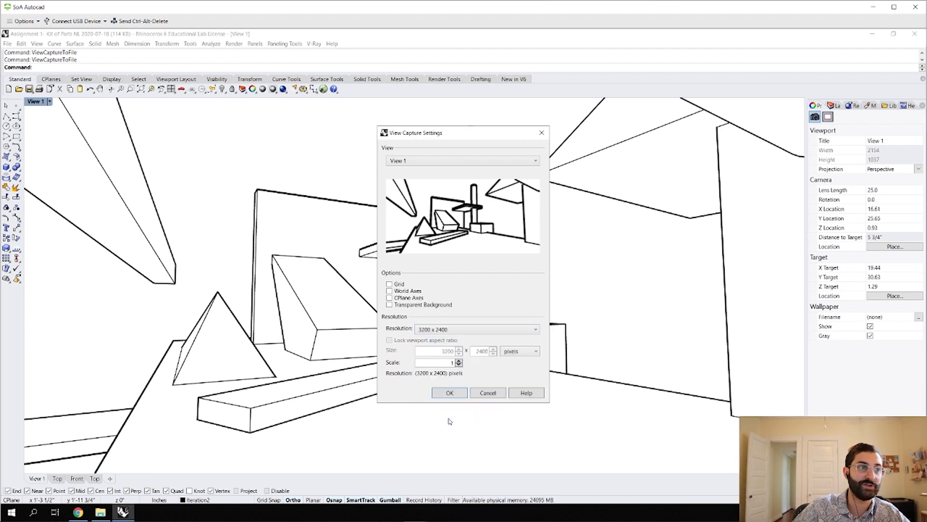
pyautogui.click(450, 393)
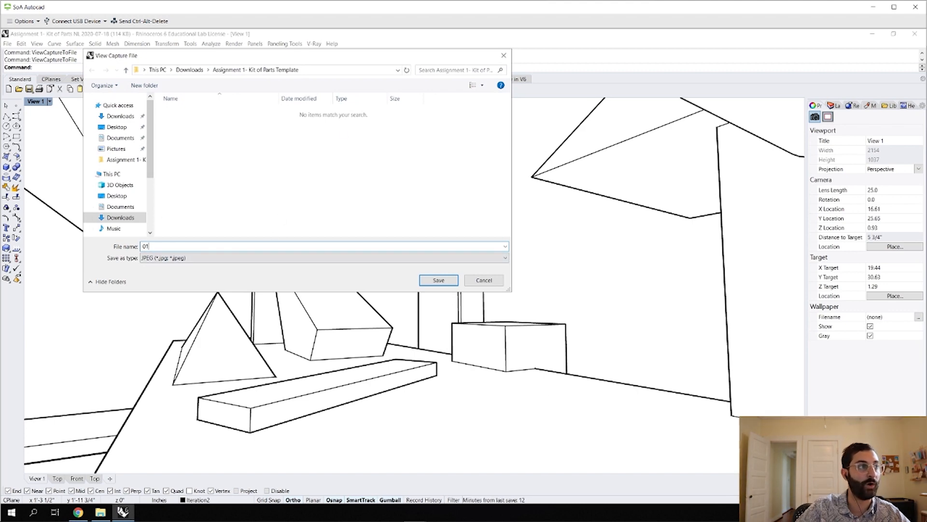
pyautogui.press('Return')
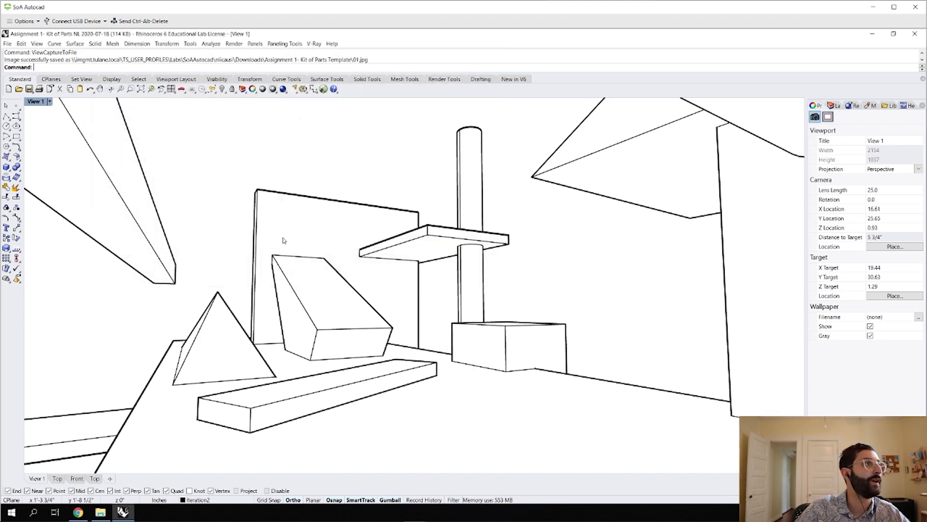
# Open the exported image 01 from the template folder in Google Chrome to check it, and return to the Rhino model
pyautogui.click(100, 512)
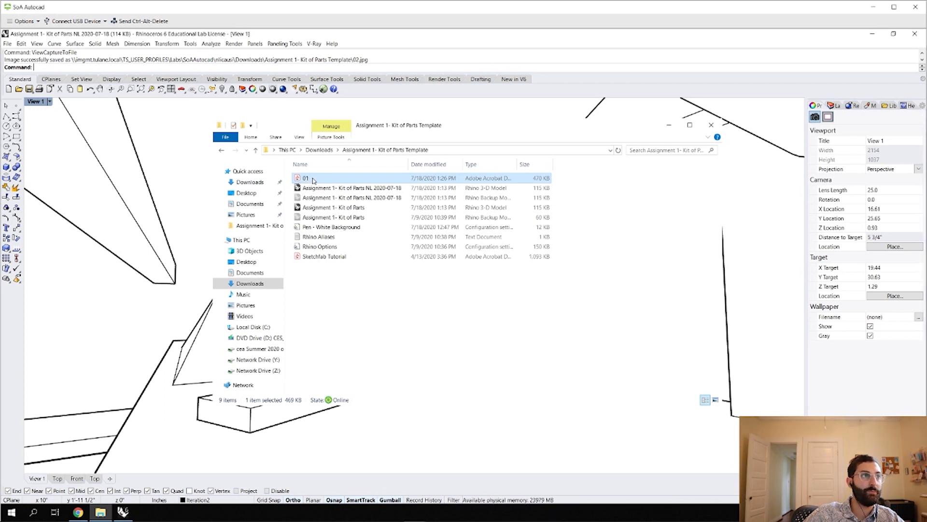
pyautogui.rightClick(307, 180)
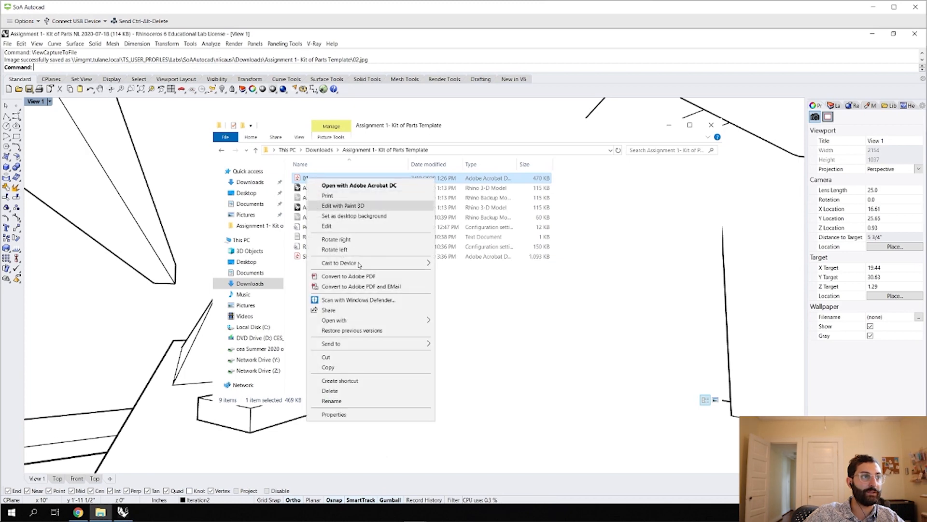
pyautogui.moveTo(369, 319)
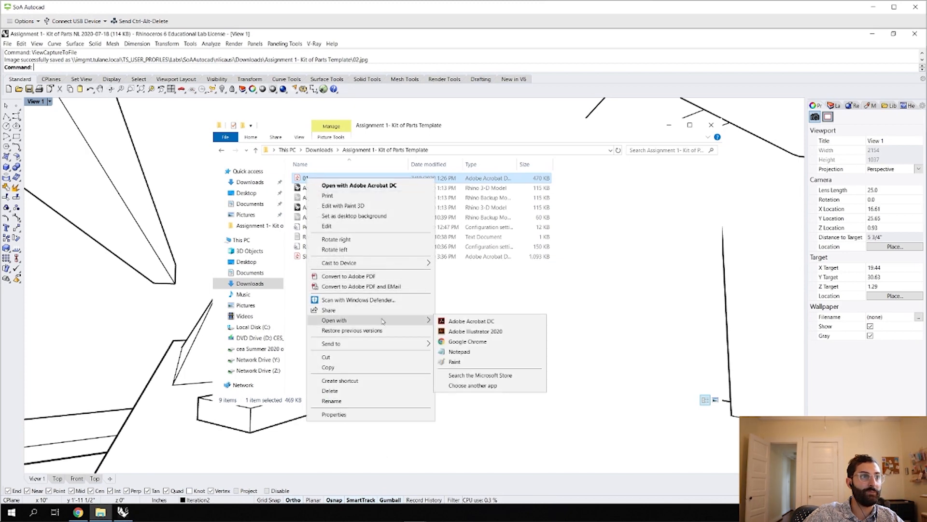
pyautogui.click(492, 341)
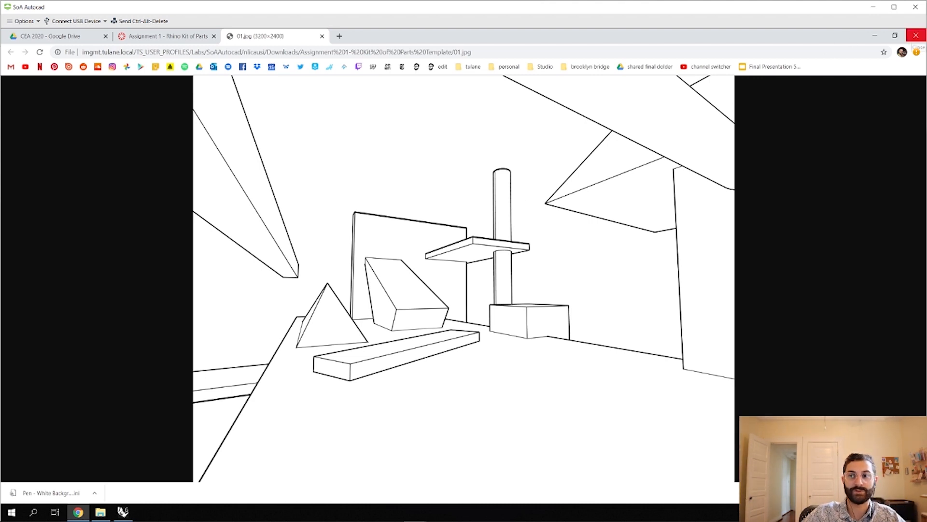
pyautogui.click(917, 36)
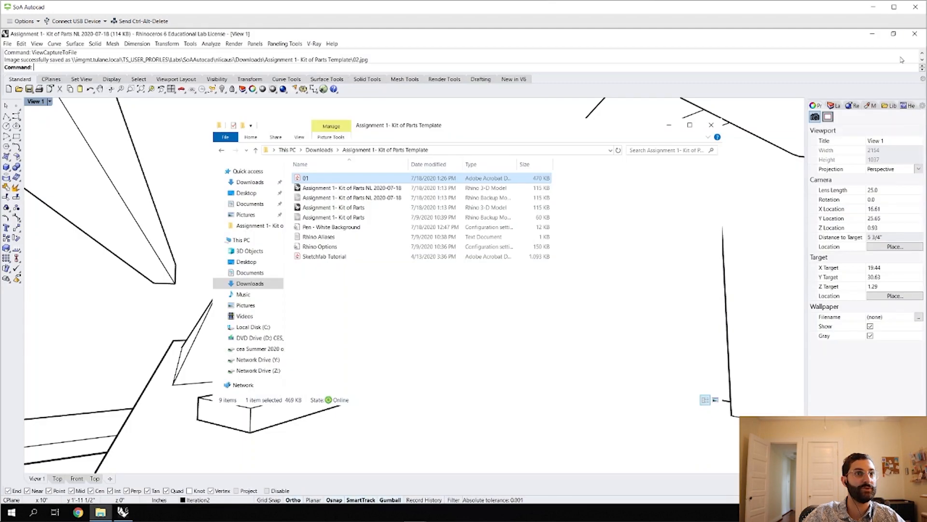
pyautogui.click(670, 125)
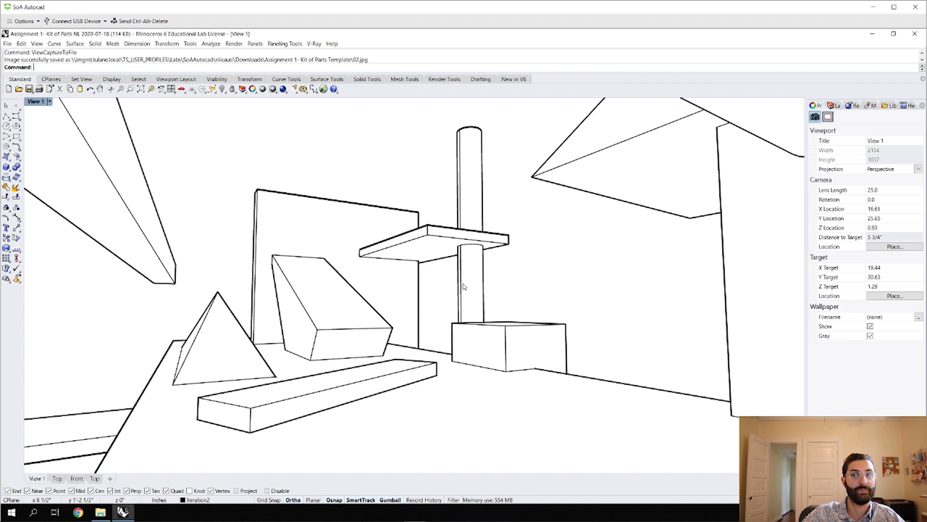
# Maximize the Top viewport in place of View 1 and set its display mode to Pen - White Background
pyautogui.doubleClick(33, 102)
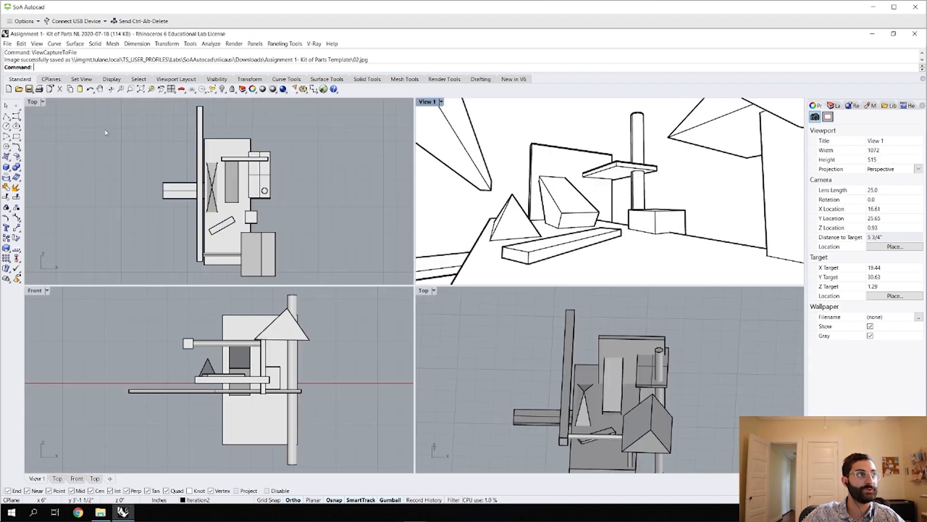
pyautogui.doubleClick(34, 103)
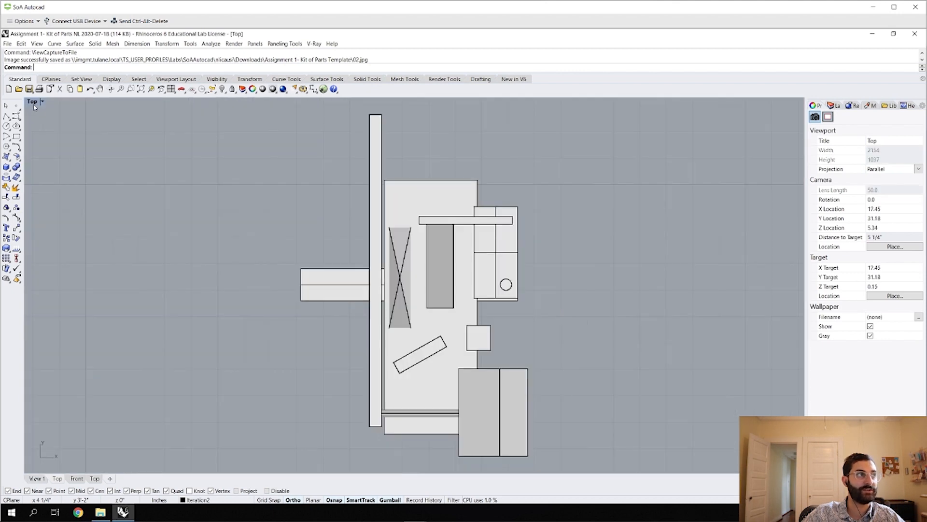
pyautogui.click(35, 103)
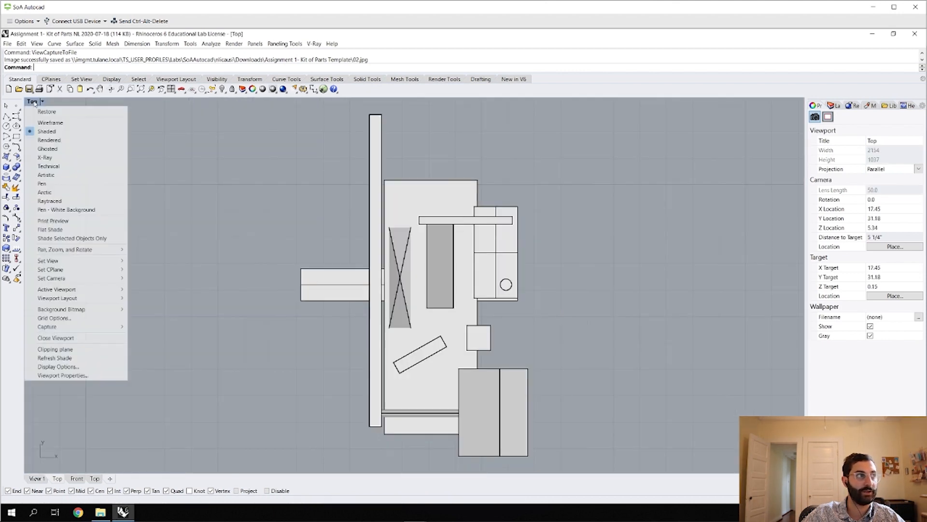
pyautogui.click(62, 211)
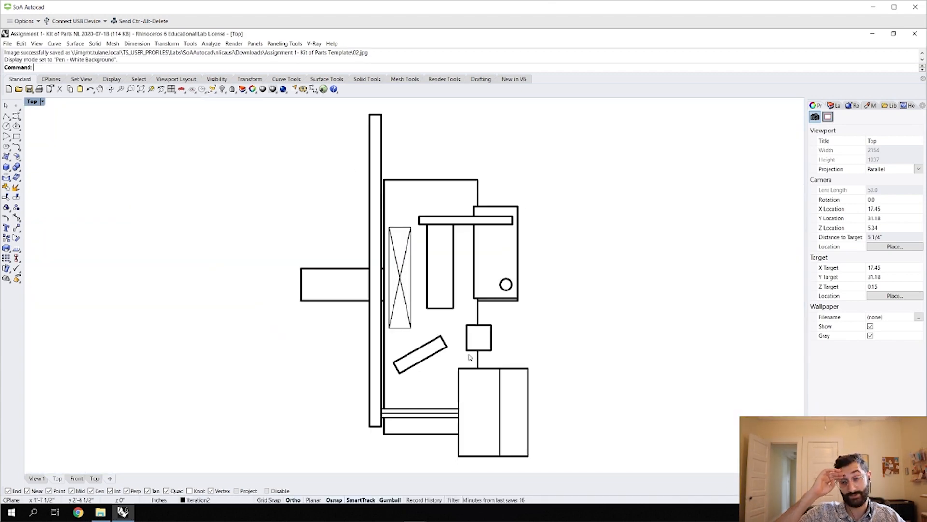
# Capture the Top viewport with ViewCaptureToFile at 3200 x 2400 resolution and save it as the JPEG "top view"
pyautogui.write('viewCaptureToFile')
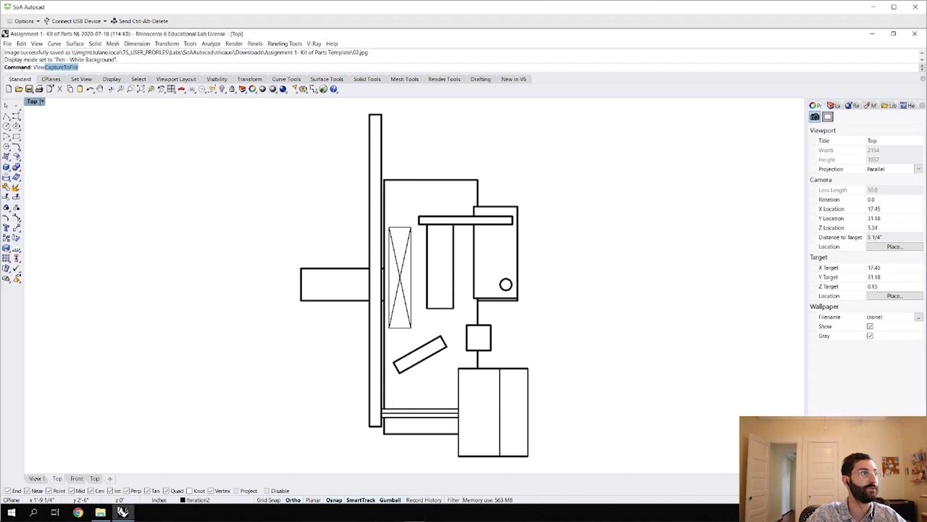
pyautogui.press('Return')
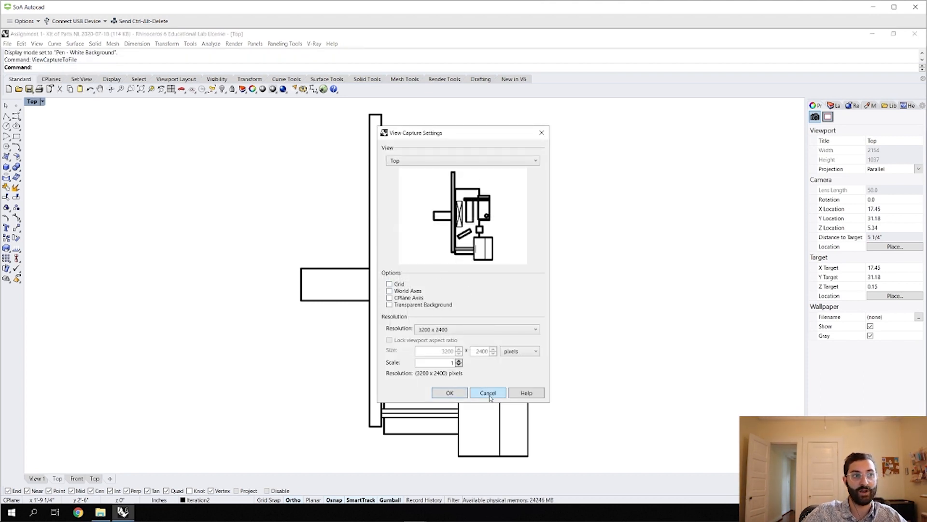
pyautogui.click(462, 395)
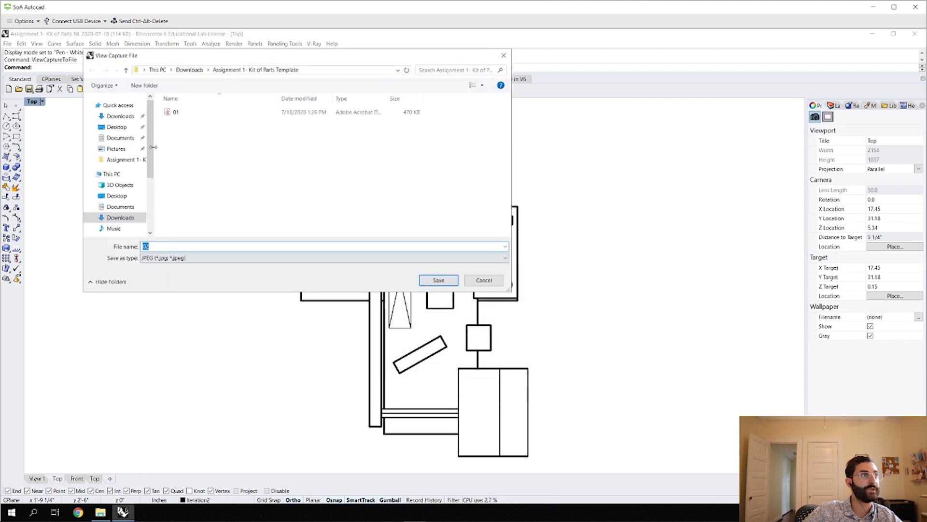
pyautogui.write('top view')
pyautogui.press('Return')
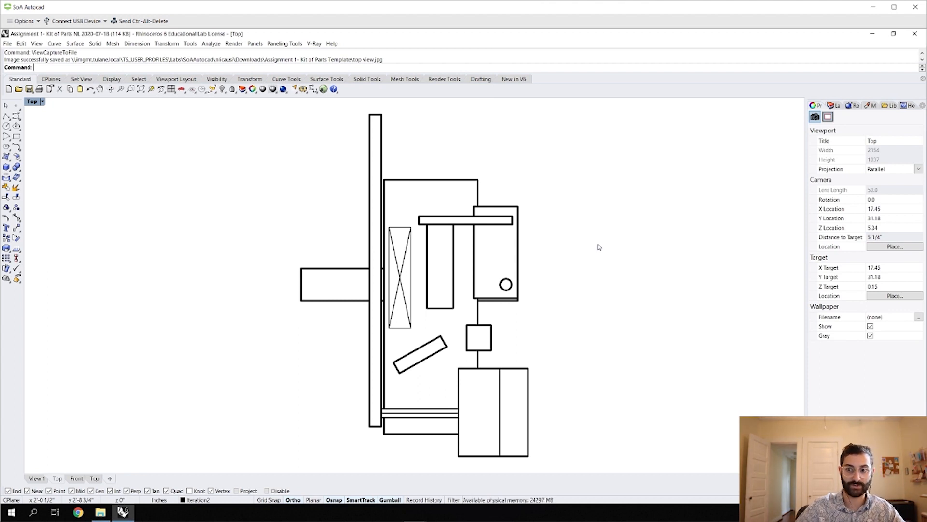
# Use the Isometric command to turn the Top viewport to the NE, NW, SE and finally SW isometric view
pyautogui.write('isometric')
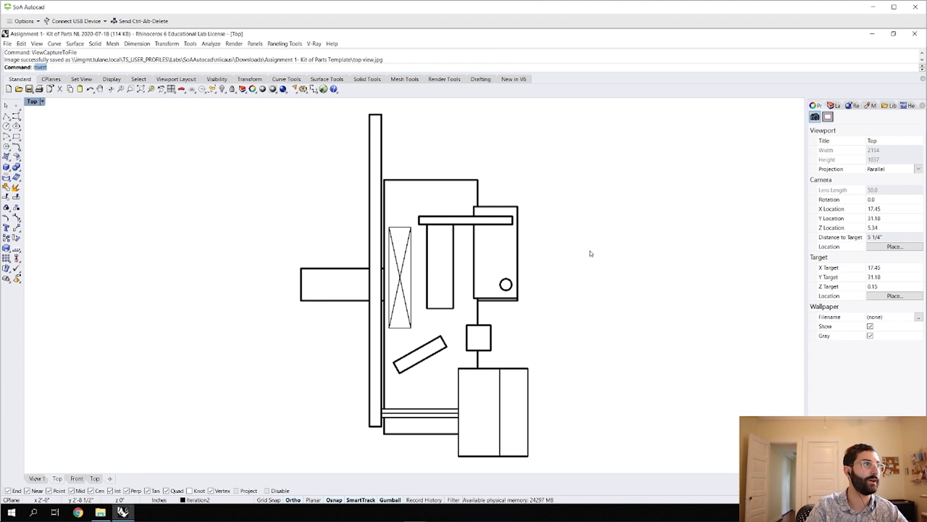
pyautogui.press('Return')
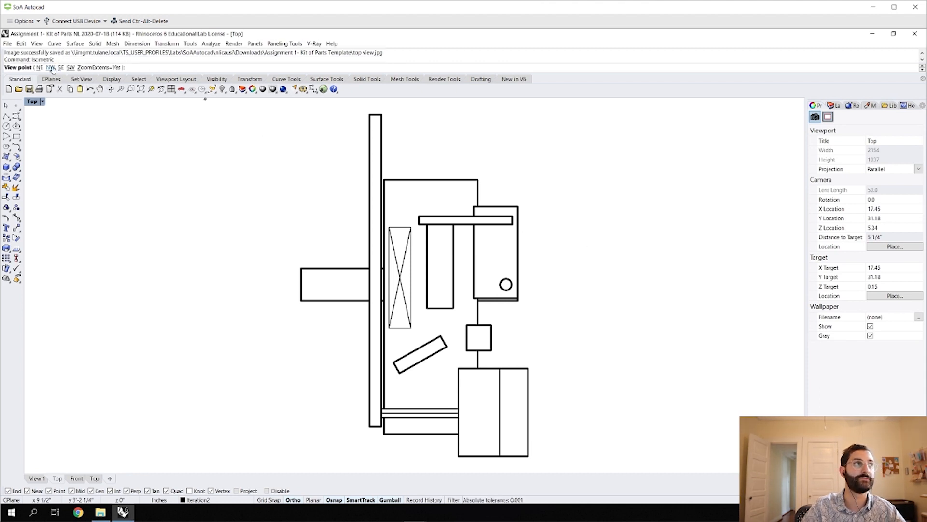
pyautogui.click(39, 68)
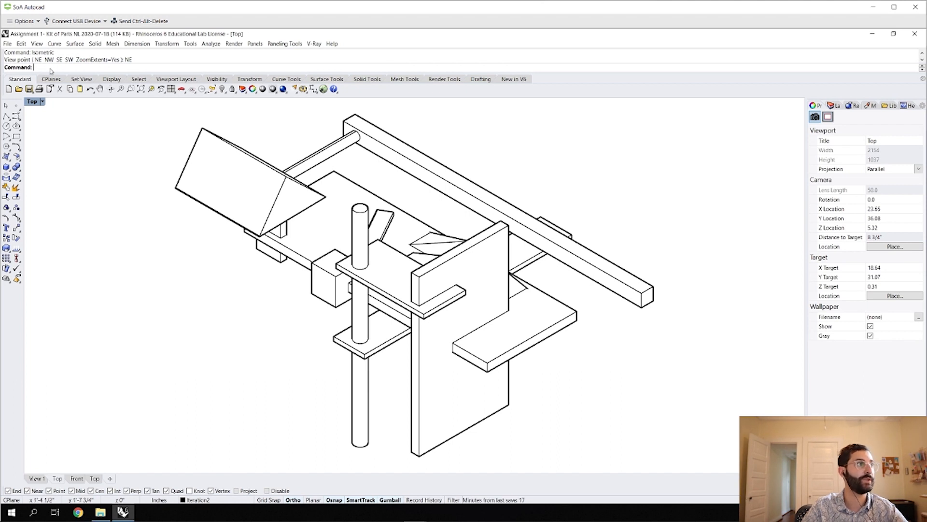
pyautogui.press('Return')
pyautogui.click(50, 68)
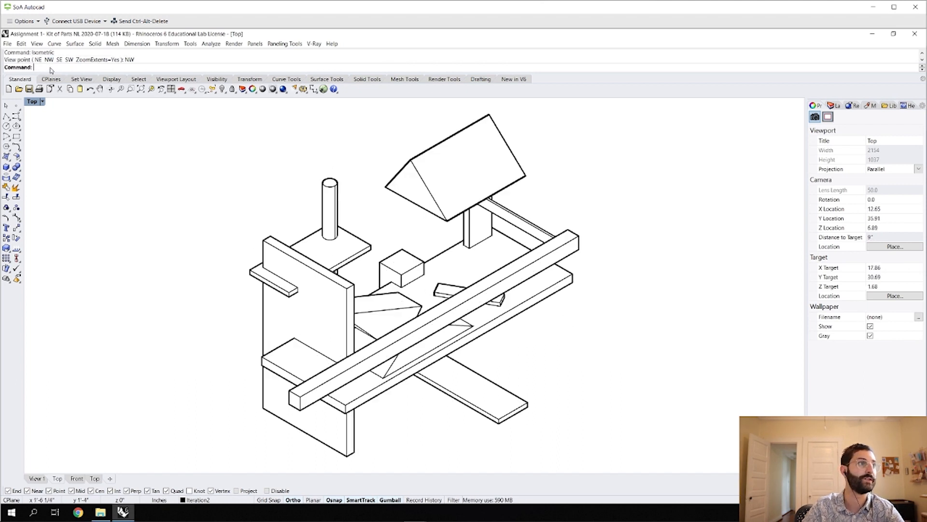
pyautogui.press('Return')
pyautogui.click(61, 68)
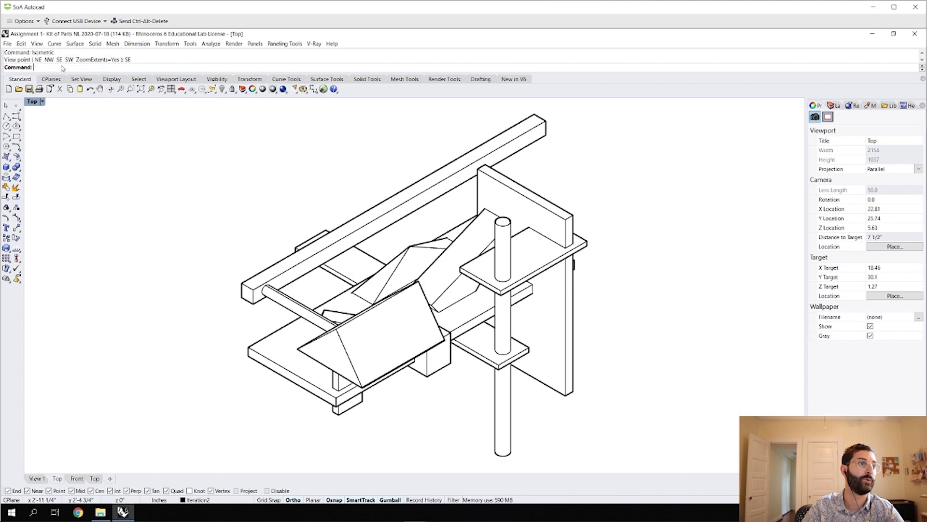
pyautogui.press('Return')
pyautogui.click(70, 68)
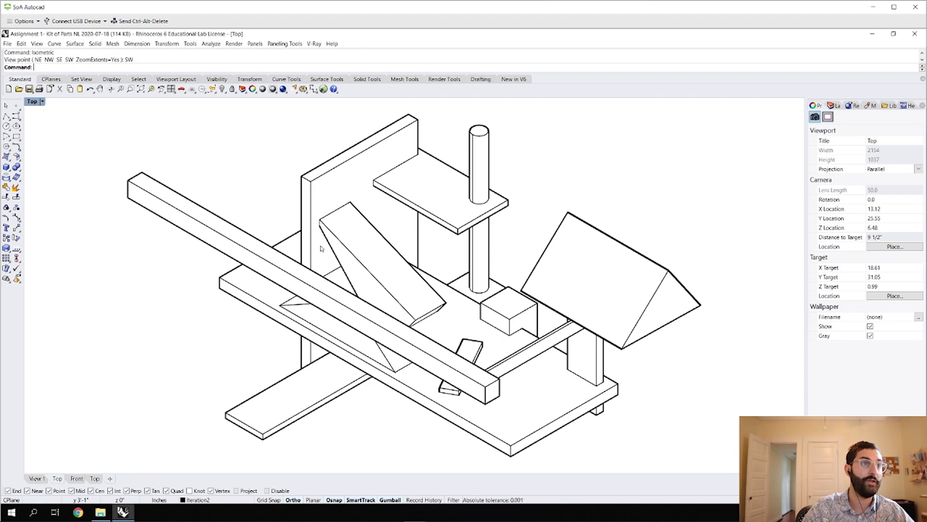
# Maximize View 1 and change its display mode to Shaded and after that to Rendered
pyautogui.doubleClick(35, 103)
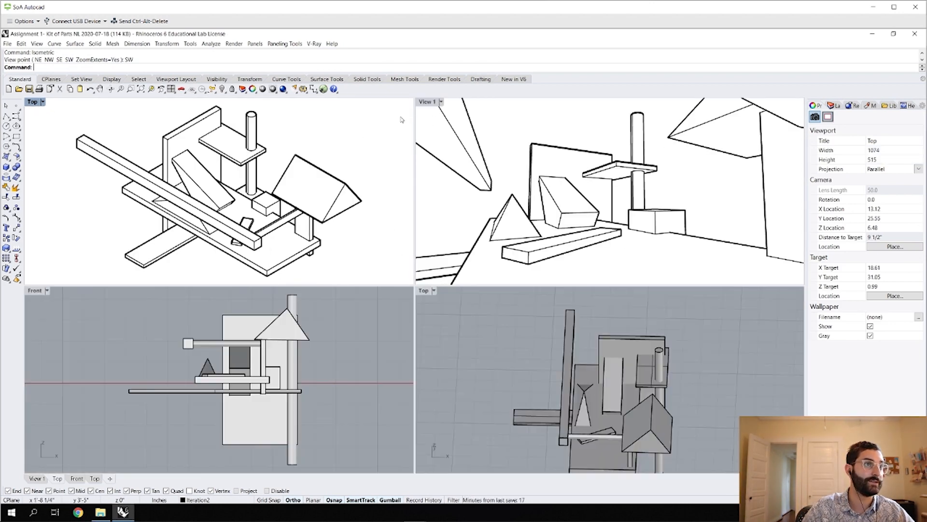
pyautogui.doubleClick(428, 102)
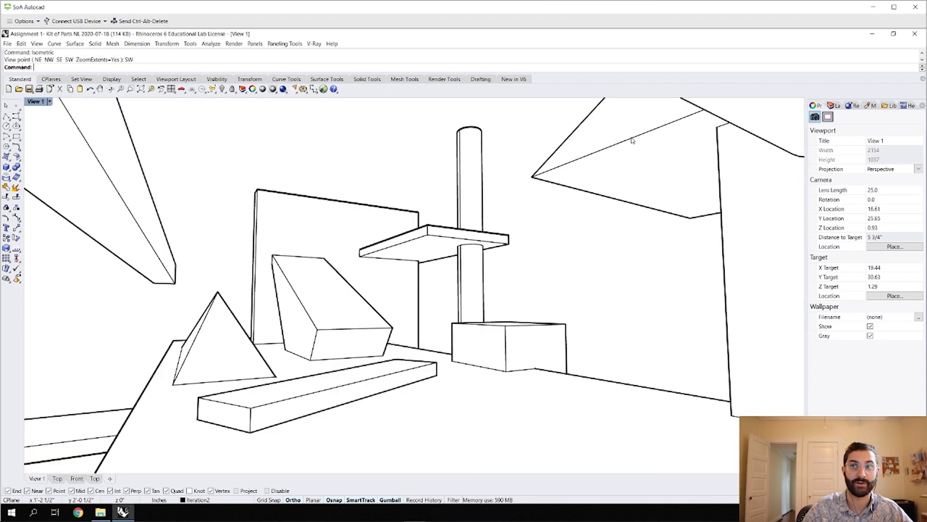
pyautogui.click(42, 103)
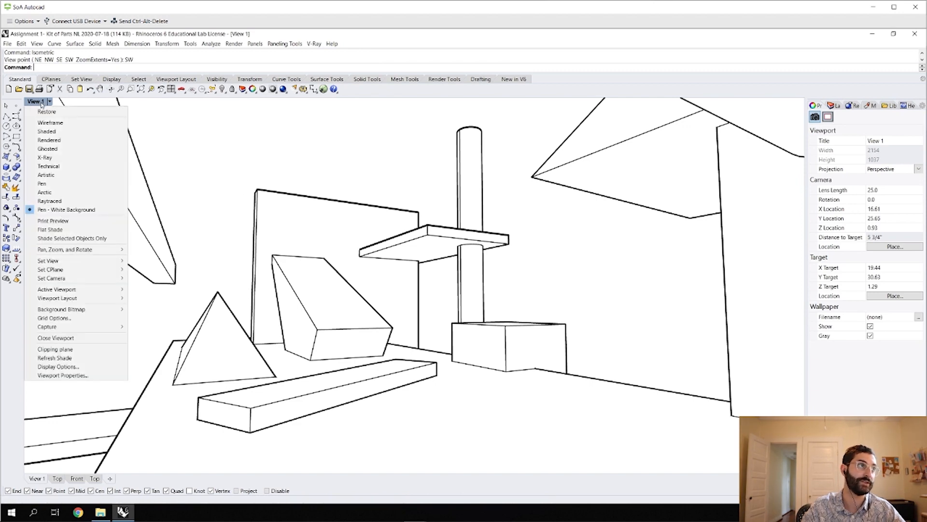
pyautogui.click(44, 131)
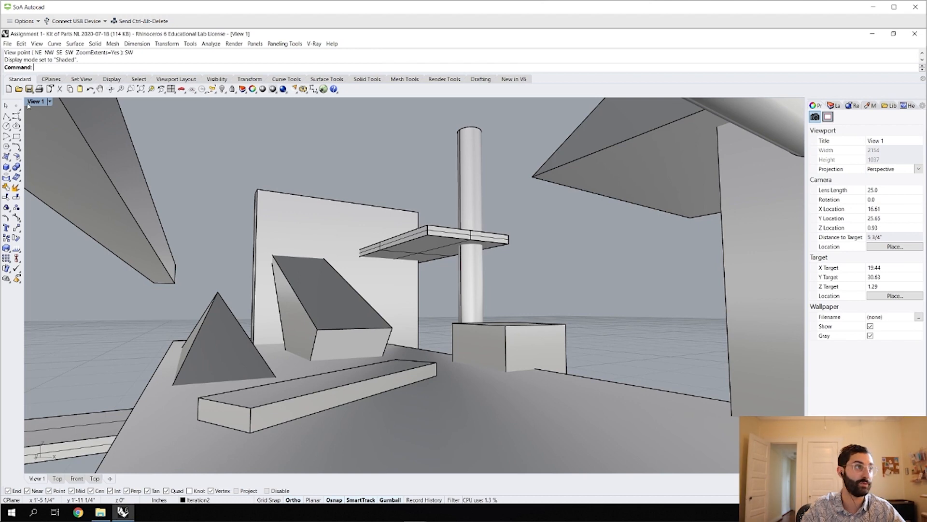
pyautogui.click(29, 101)
pyautogui.click(49, 140)
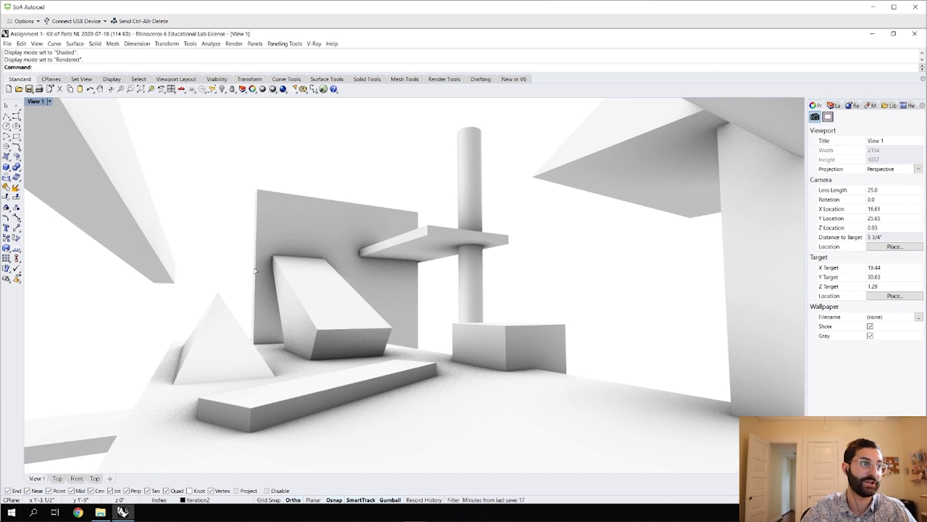
# Examine the rendered composition in View 1 from above and close up around the platform and its small blocks
pyautogui.moveTo(307, 276); pyautogui.dragTo(399, 267, button='right')
pyautogui.moveTo(497, 259); pyautogui.dragTo(343, 309, button='right')
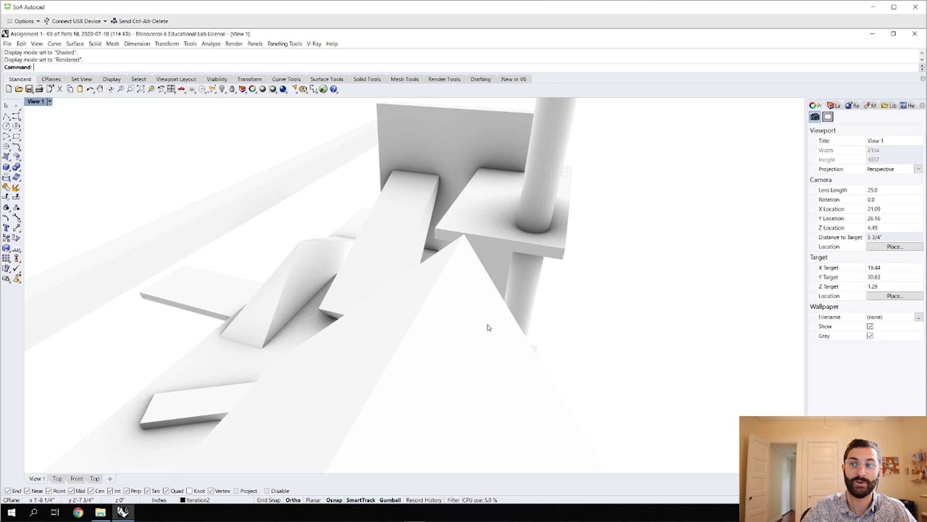
pyautogui.scroll(-6, 548, 278)
pyautogui.moveTo(548, 278); pyautogui.dragTo(398, 303, button='right')
pyautogui.scroll(8, 397, 303)
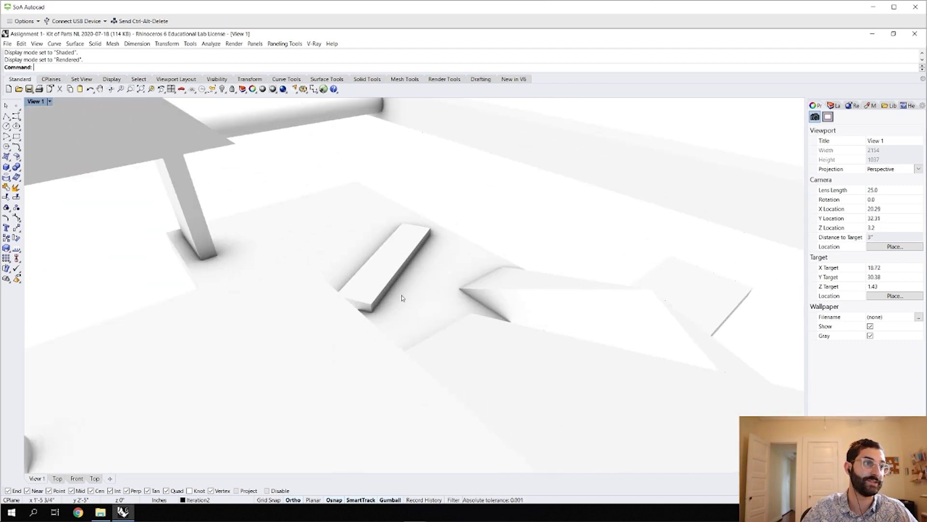
pyautogui.keyDown('shift'); pyautogui.moveTo(354, 252); pyautogui.dragTo(229, 238, button='right'); pyautogui.keyUp('shift')
pyautogui.moveTo(354, 262); pyautogui.dragTo(322, 236, button='right')
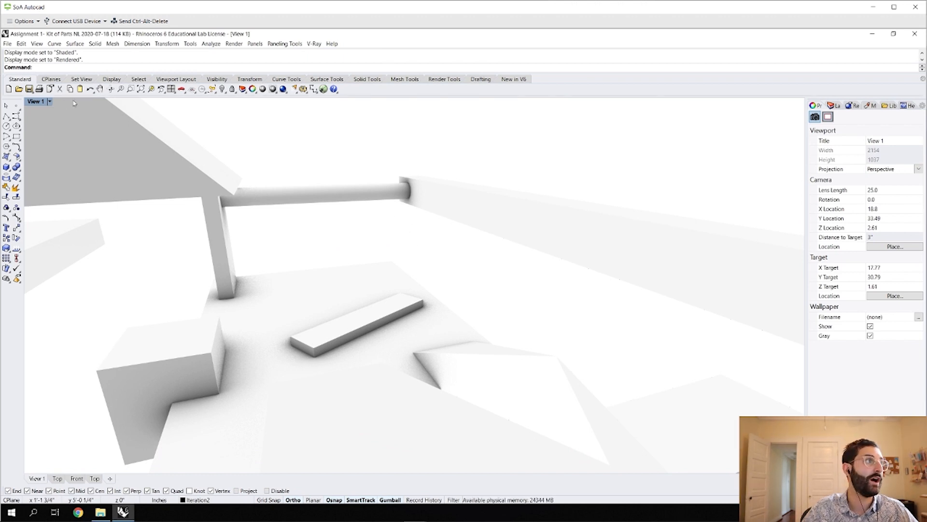
# Preview View 1 in the Artistic and Arctic display modes, and reframe the low perspective across the platform
pyautogui.click(34, 102)
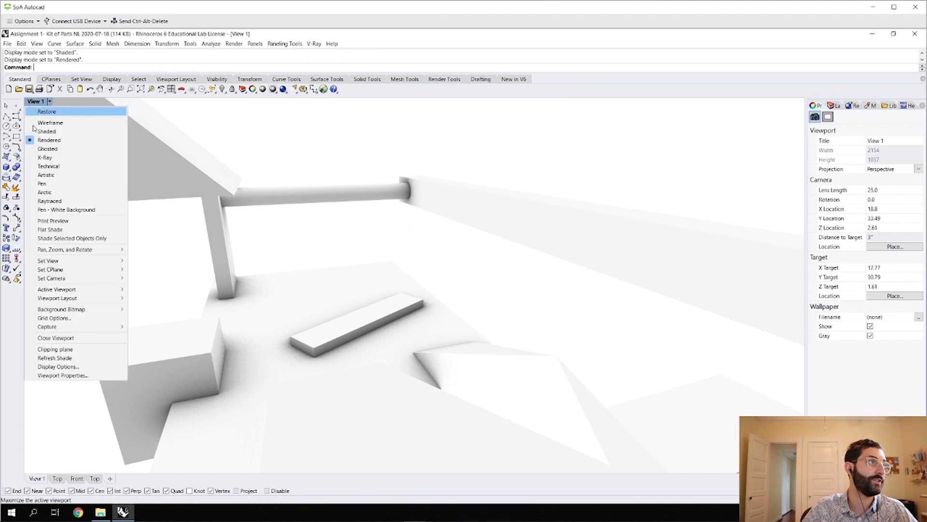
pyautogui.click(41, 174)
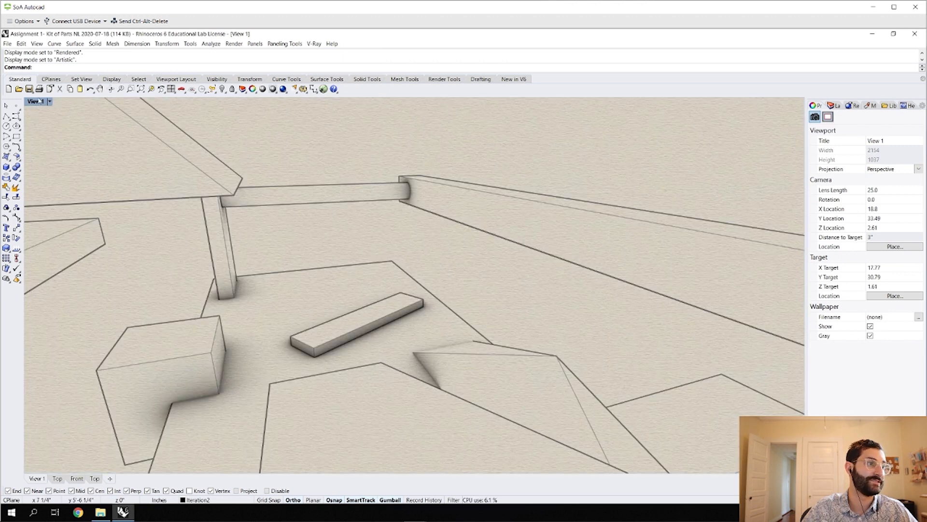
pyautogui.click(44, 103)
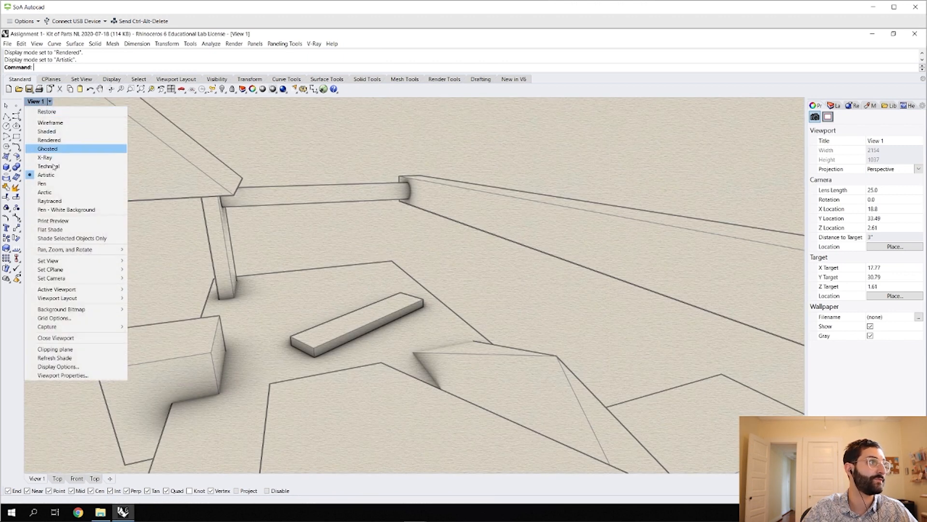
pyautogui.click(53, 192)
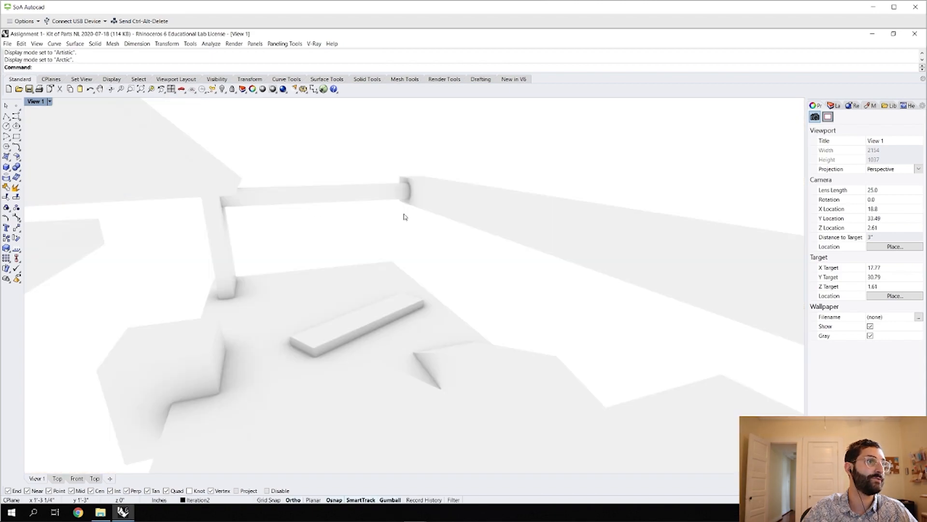
pyautogui.moveTo(358, 263); pyautogui.dragTo(548, 241, button='right')
pyautogui.scroll(-5, 548, 242)
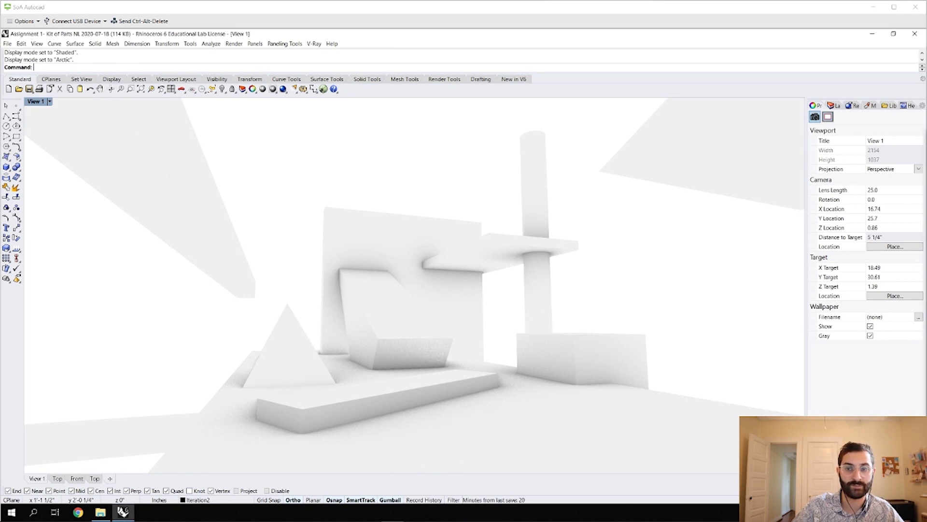
# Set View 1 back to the Shaded display mode and show the whole composition from far away
pyautogui.click(40, 106)
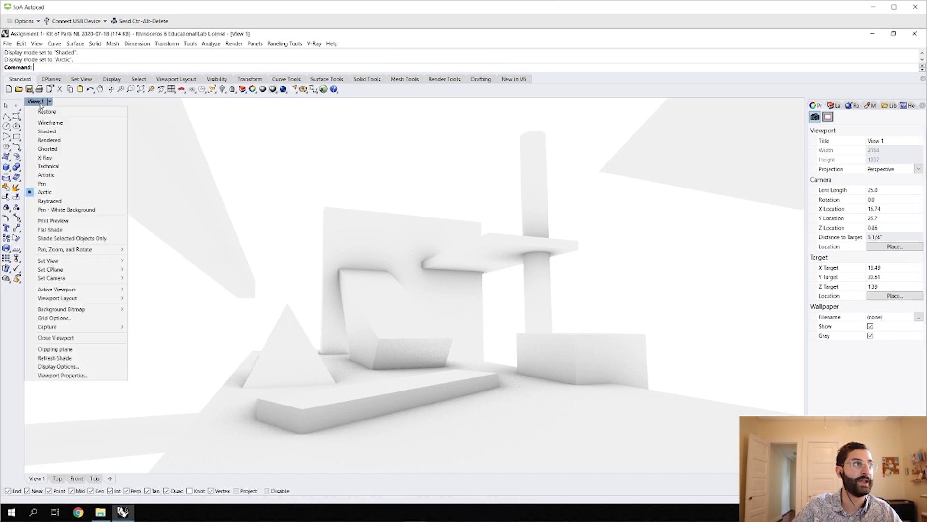
pyautogui.click(51, 132)
pyautogui.scroll(-15, 369, 269)
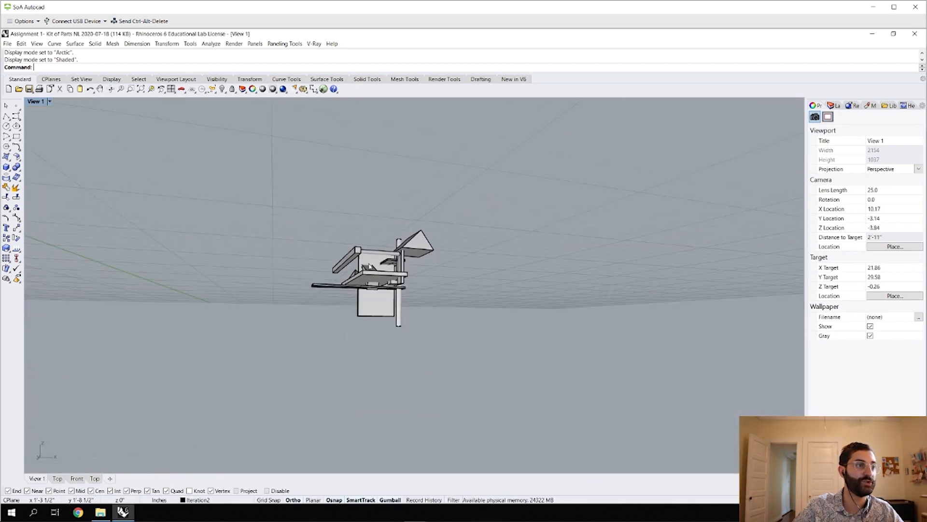
# Select the entire composition in View 1 and start exporting the selected objects to a file
pyautogui.moveTo(370, 271); pyautogui.dragTo(460, 344, button='right')
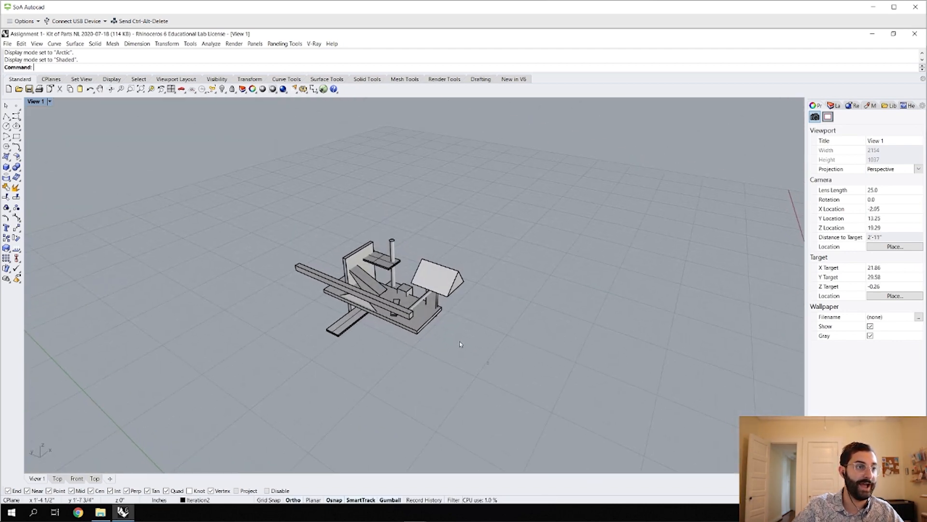
pyautogui.moveTo(423, 311); pyautogui.dragTo(283, 207)
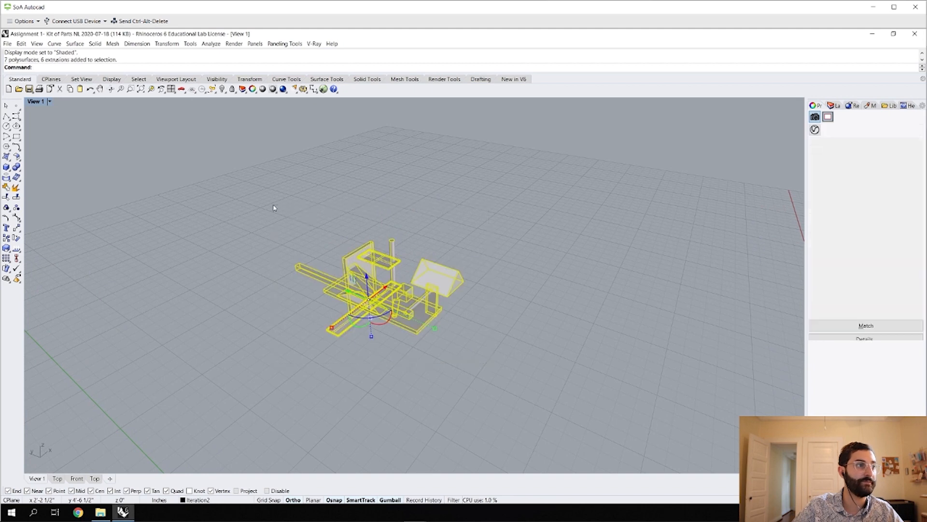
pyautogui.click(7, 44)
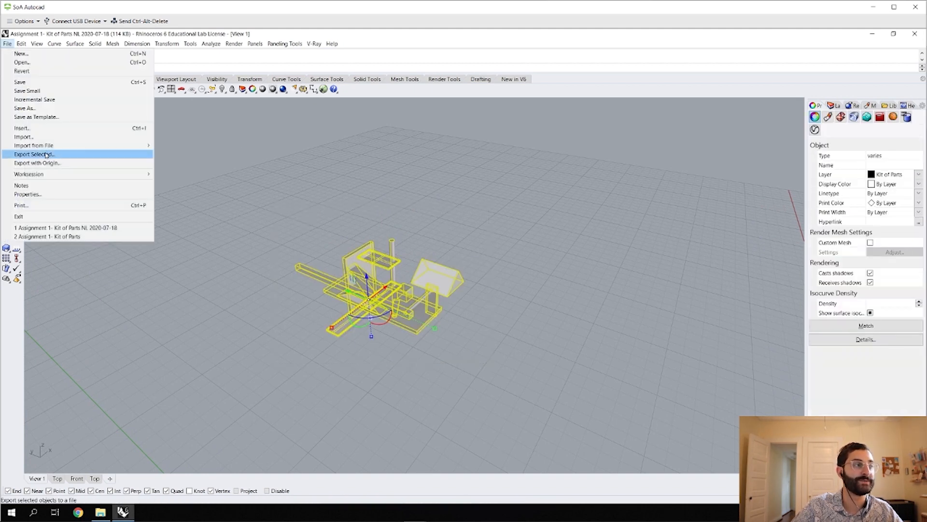
pyautogui.click(47, 154)
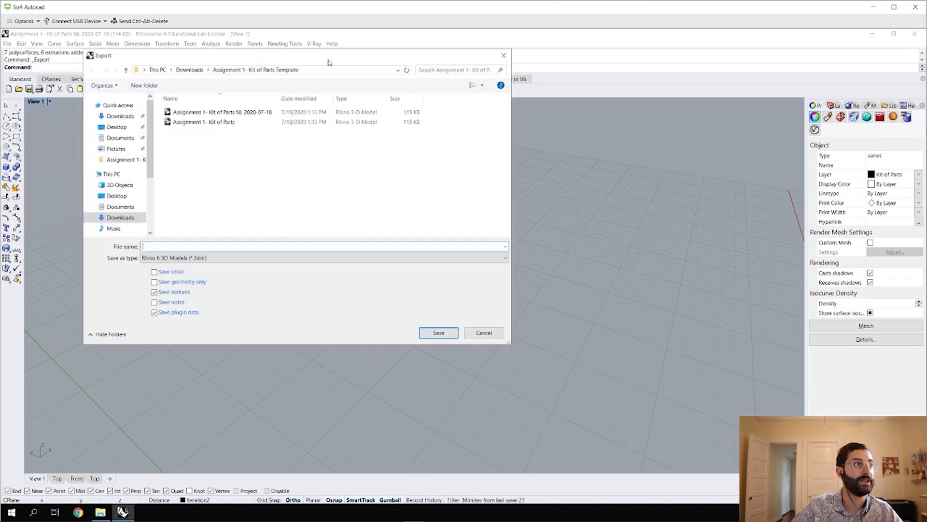
pyautogui.moveTo(329, 62); pyautogui.dragTo(400, 73)
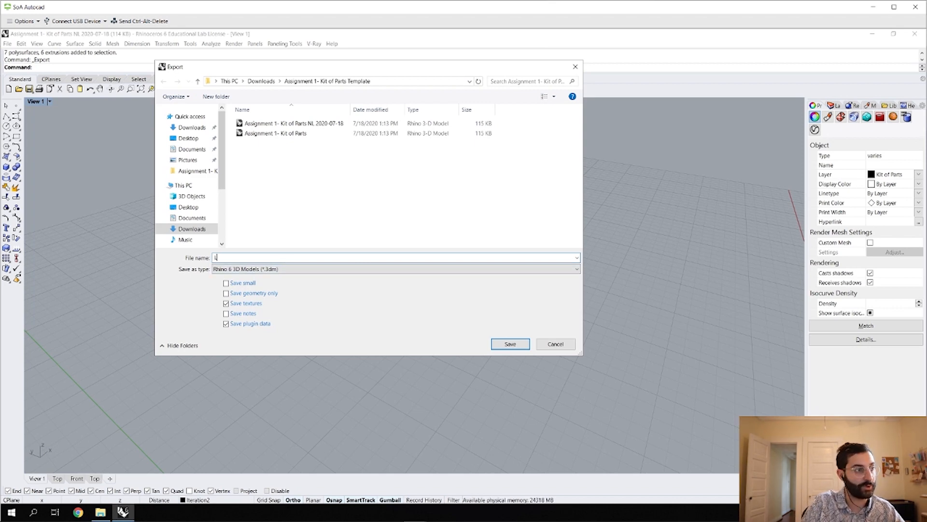
# Name the export file with the author's surname followed by STL FILE 2020-07-18
pyautogui.press('BackSpace')
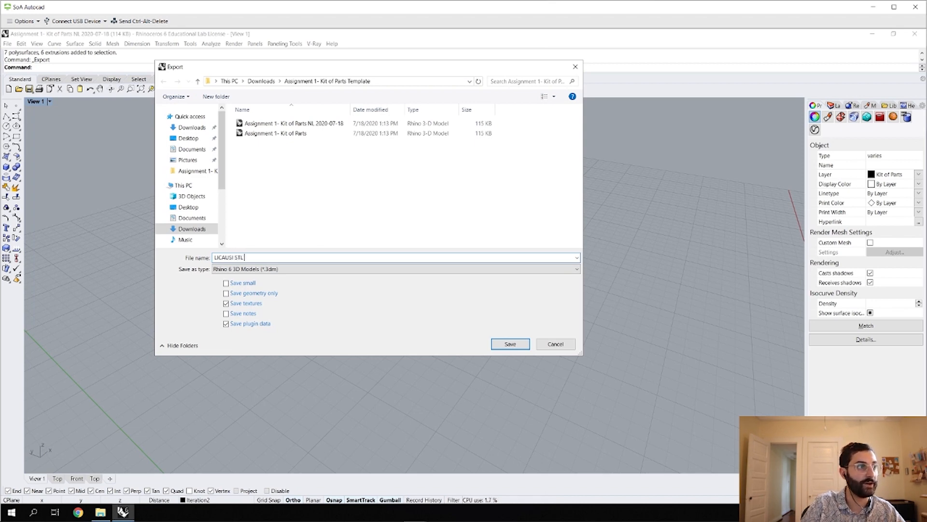
pyautogui.write('SI STL FILE')
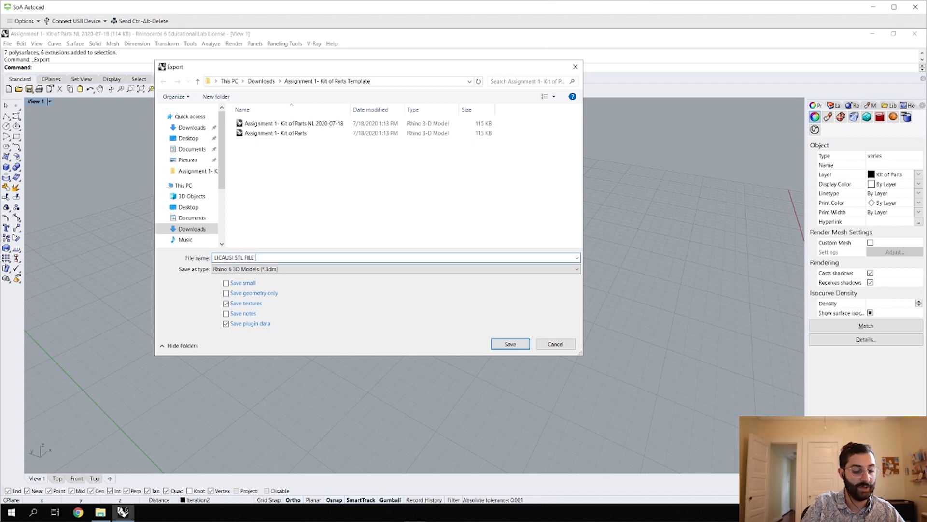
pyautogui.write(' 2020-07-1')
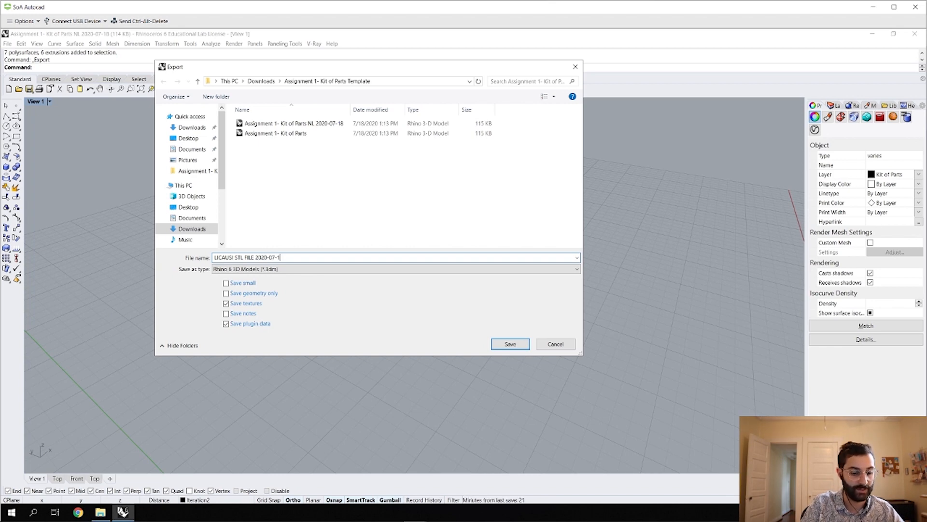
pyautogui.write('8')
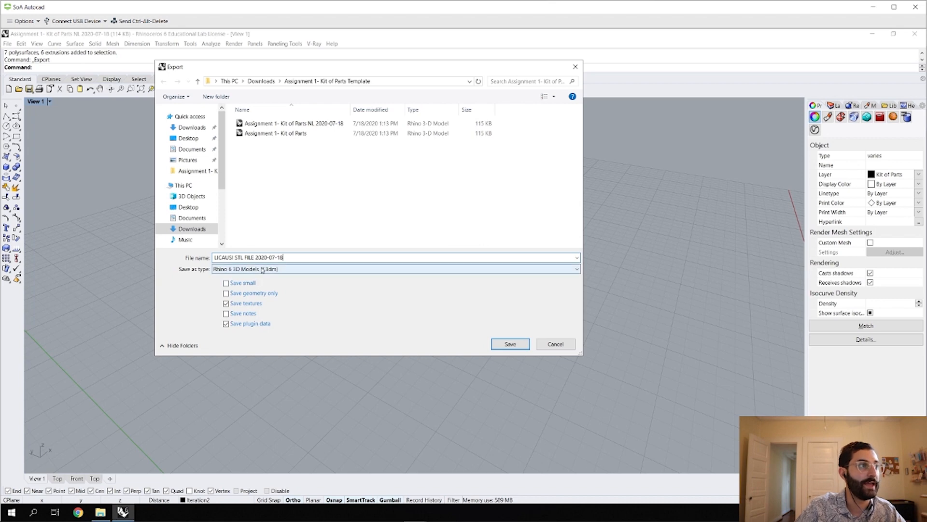
# Set the export format to STL (Stereolithography) (*.stl)
pyautogui.click(262, 270)
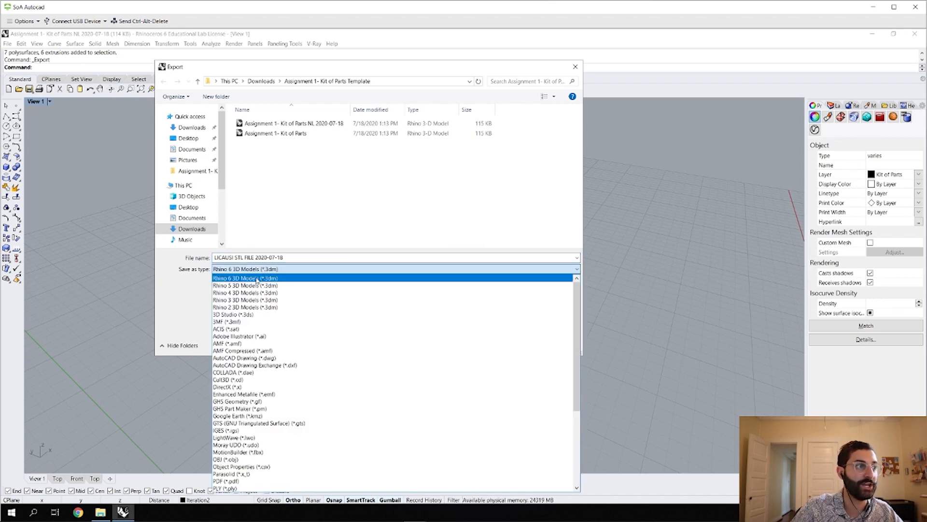
pyautogui.scroll(-2, 250, 408)
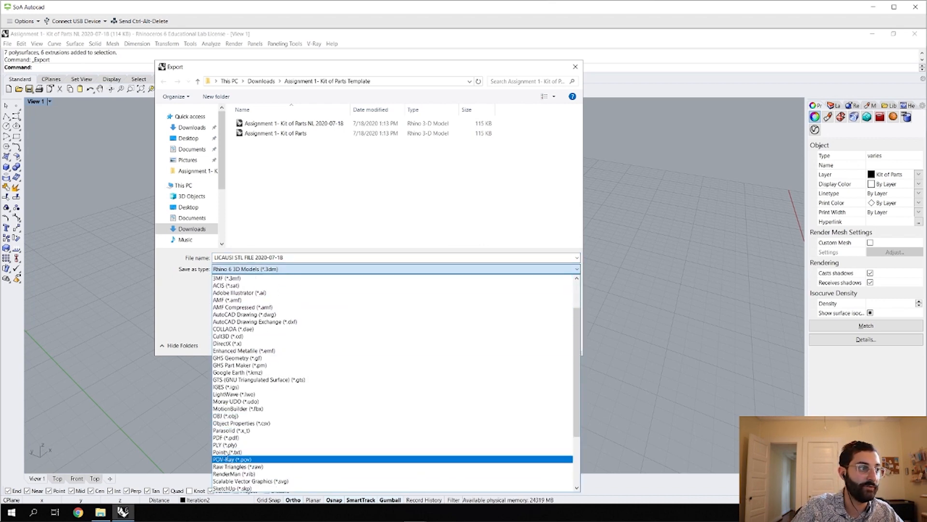
pyautogui.scroll(-2, 230, 455)
pyautogui.scroll(-3, 231, 455)
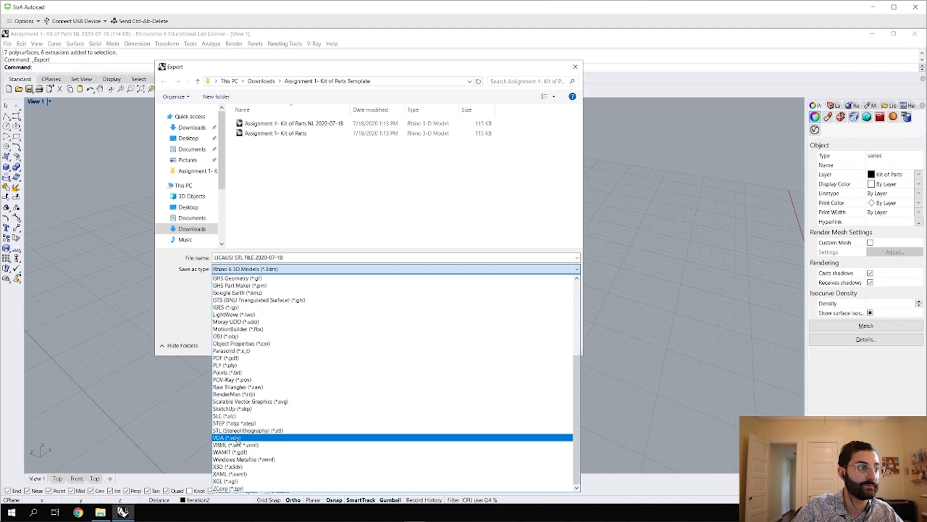
pyautogui.click(240, 430)
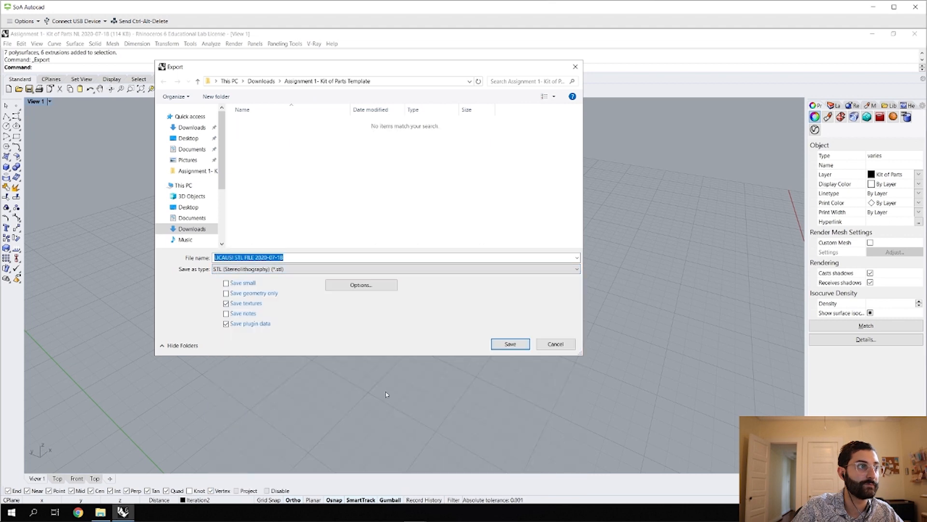
# Save the STL file with the Binary file type and Export open objects enabled
pyautogui.click(506, 346)
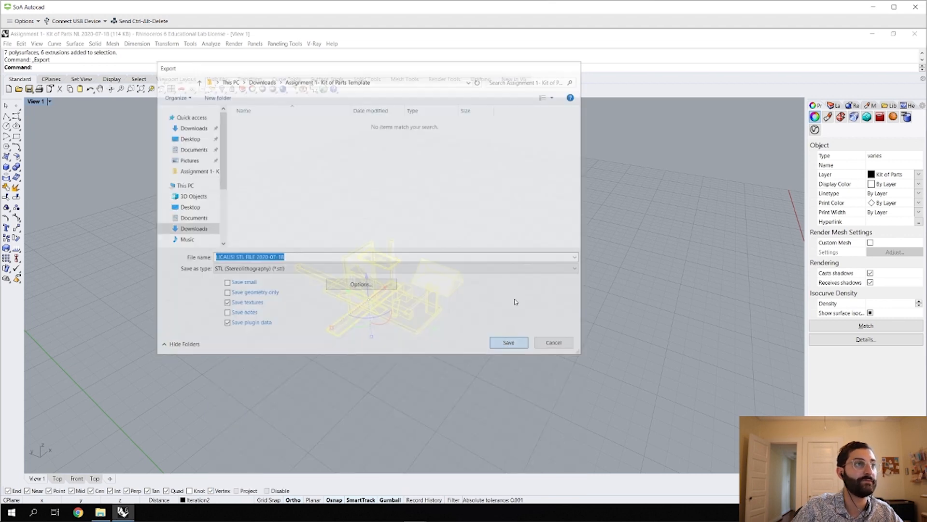
pyautogui.click(397, 303)
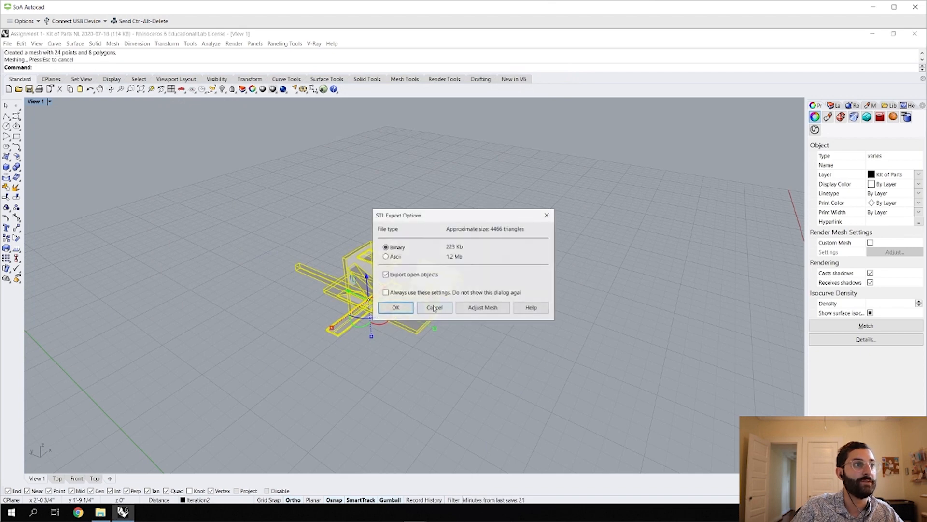
pyautogui.click(396, 310)
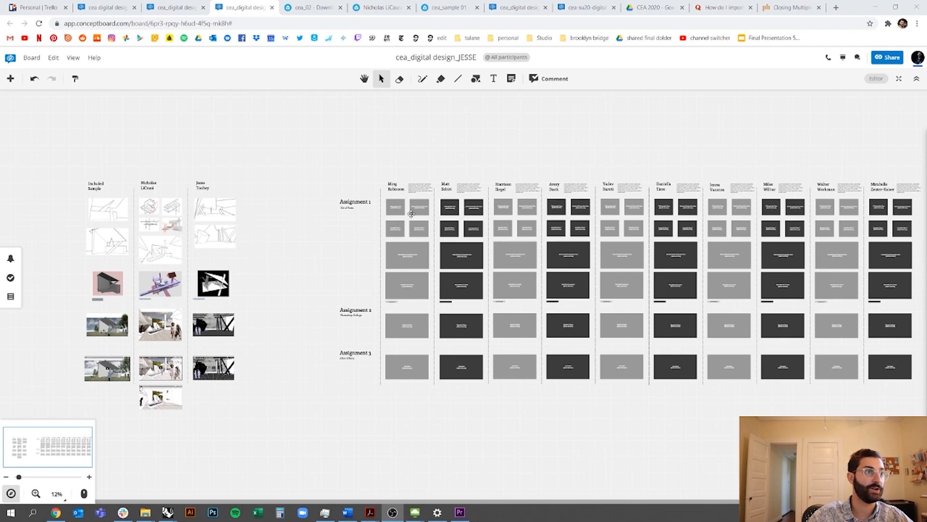
# Examine the Assignment 1 placeholder boxes and the finished sample projects on the Conceptboard board
pyautogui.scroll(8, 411, 214)
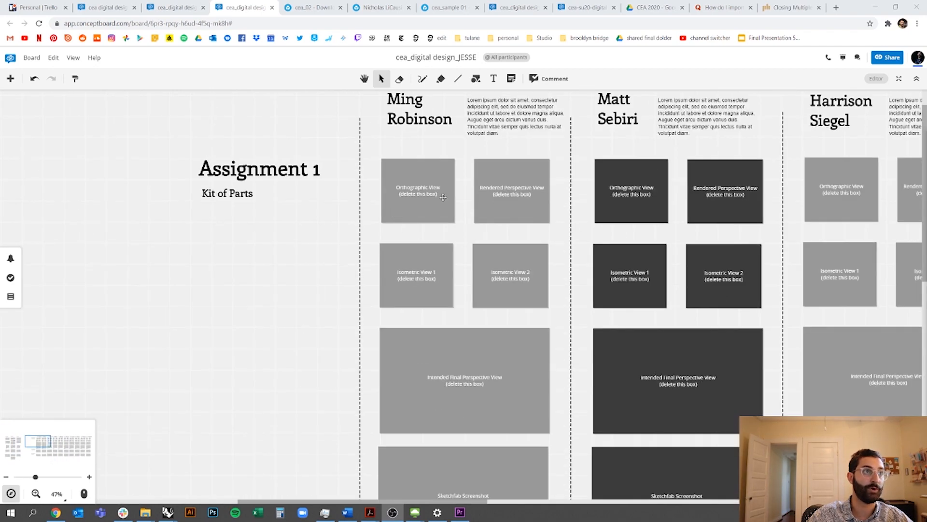
pyautogui.scroll(-1, 555, 351)
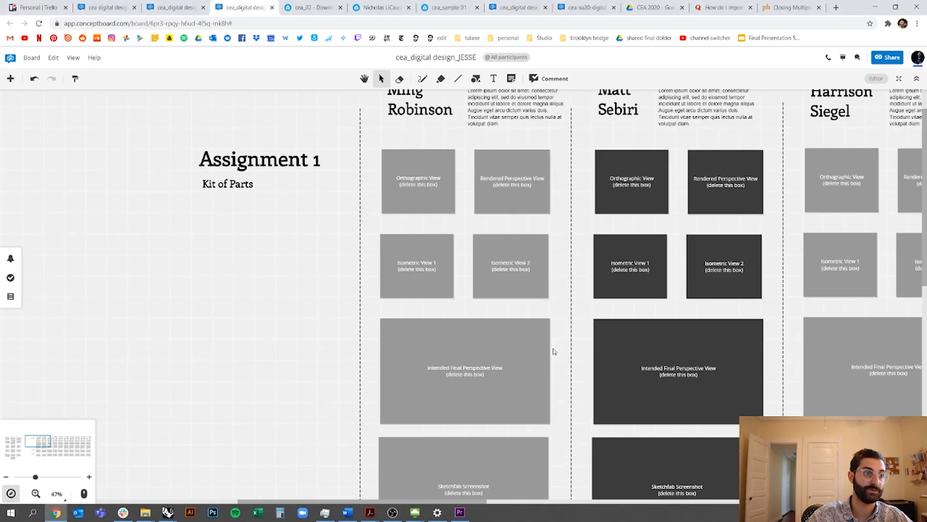
pyautogui.scroll(-2, 556, 326)
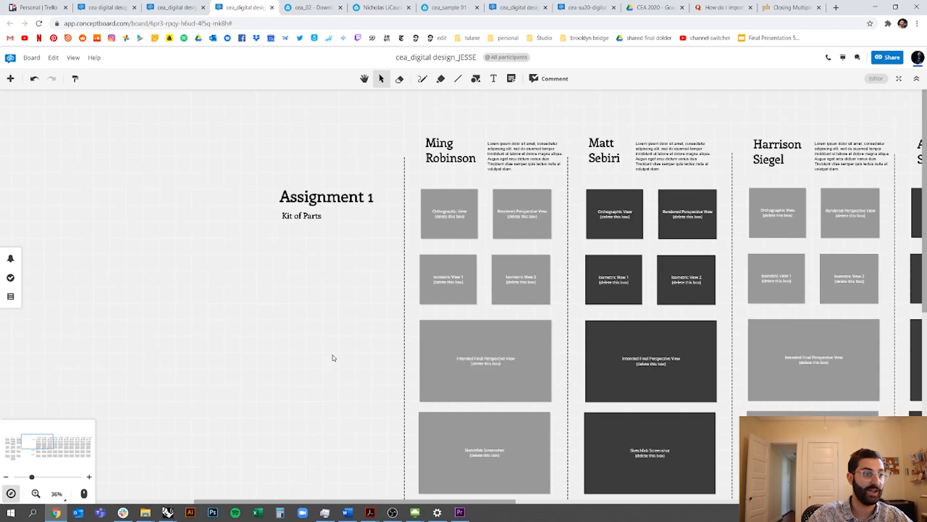
pyautogui.moveTo(318, 361); pyautogui.dragTo(650, 327)
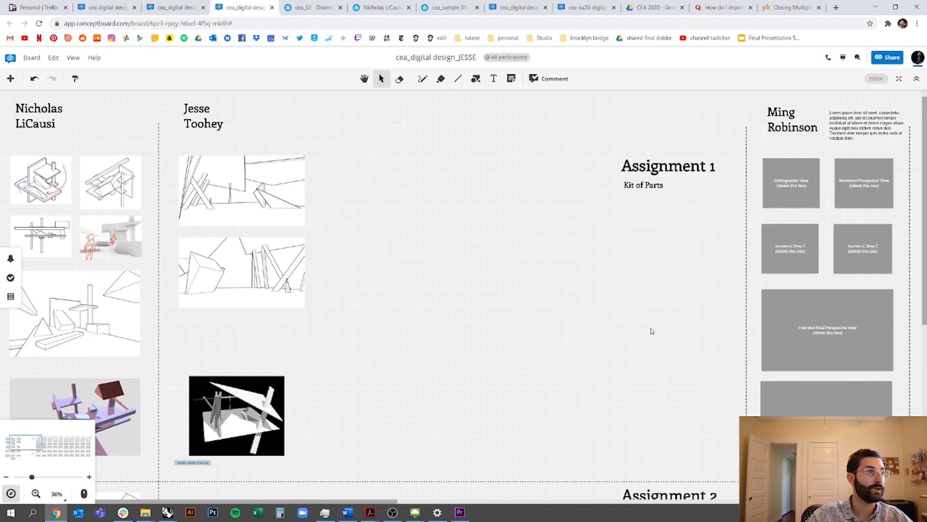
pyautogui.moveTo(458, 329); pyautogui.dragTo(598, 333)
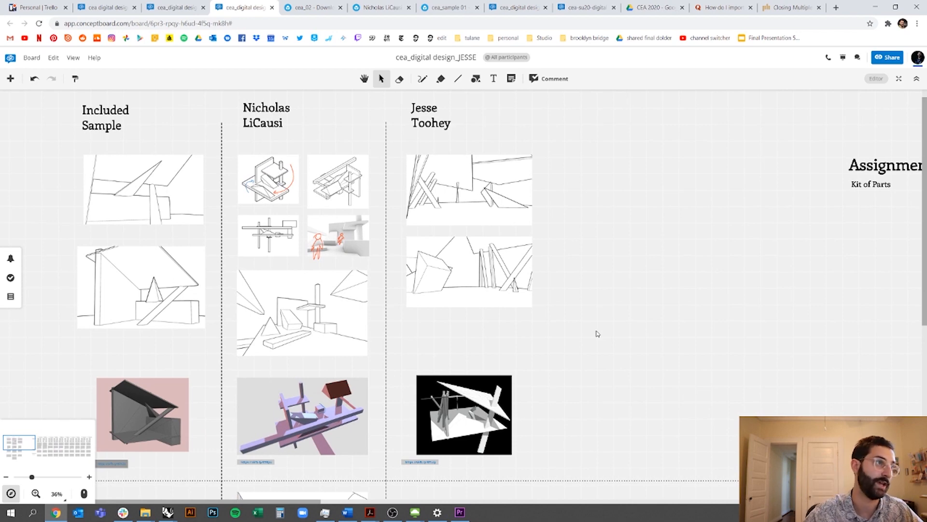
pyautogui.moveTo(582, 344); pyautogui.dragTo(647, 324)
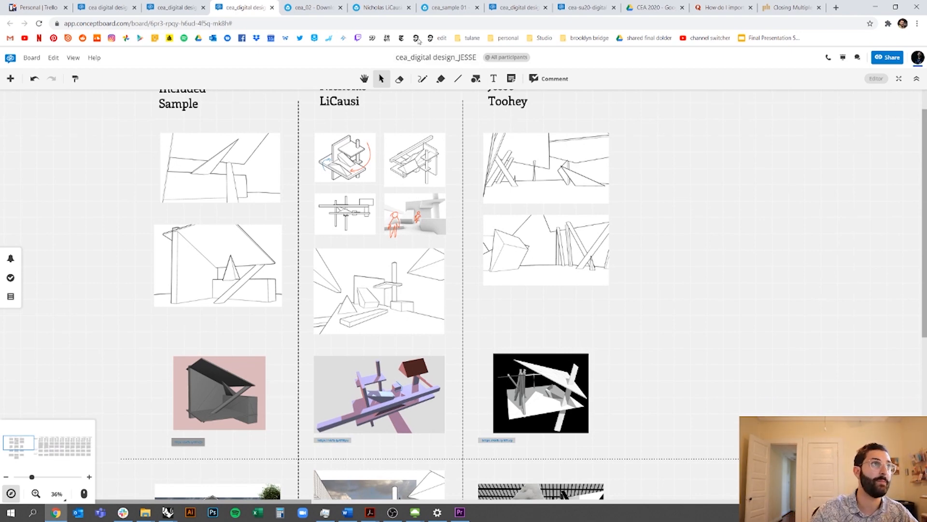
# Switch to the Sketchfab model pages and view the cea_02, Vignette 1 and cea_sample 01 models from different angles
pyautogui.click(311, 12)
pyautogui.moveTo(574, 292)
pyautogui.mouseDown()
pyautogui.moveTo(524, 272)
pyautogui.moveTo(460, 277)
pyautogui.moveTo(428, 311)
pyautogui.moveTo(489, 332)
pyautogui.moveTo(644, 285)
pyautogui.mouseUp()
pyautogui.click(384, 9)
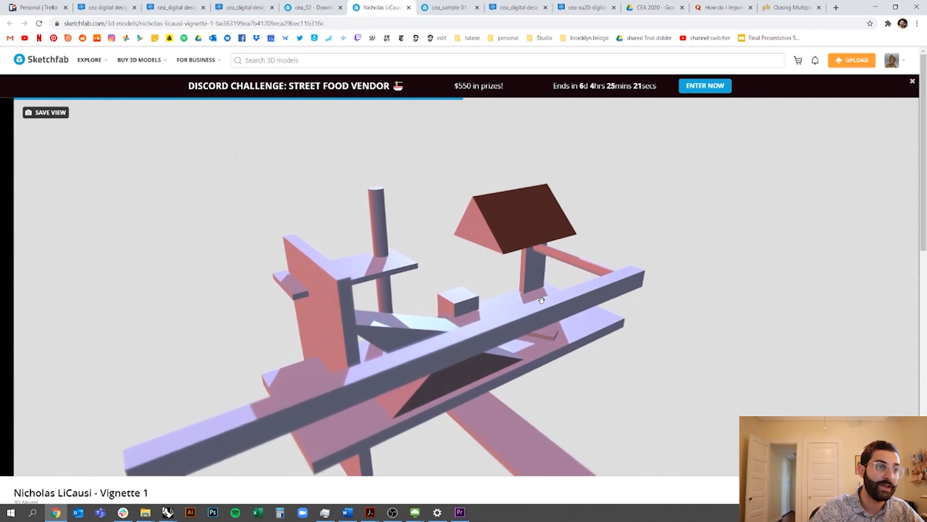
pyautogui.moveTo(543, 321); pyautogui.dragTo(575, 347)
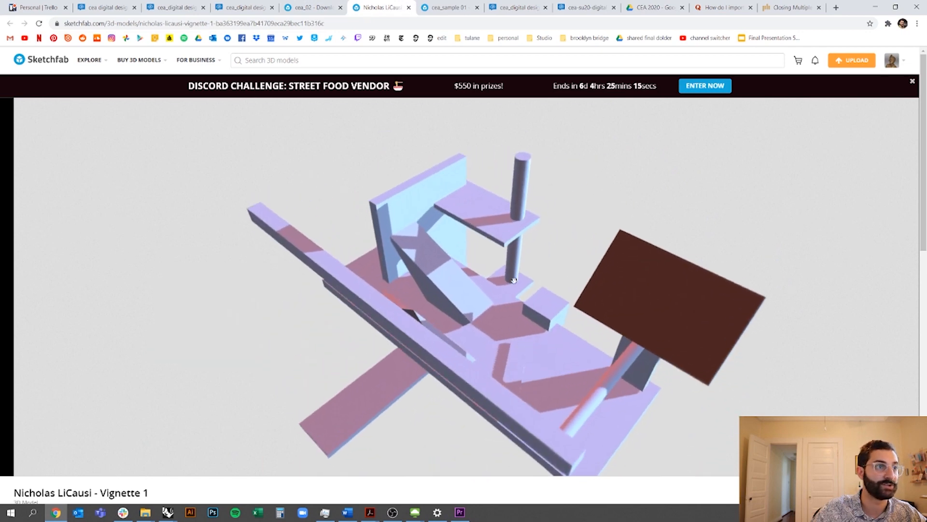
pyautogui.click(440, 6)
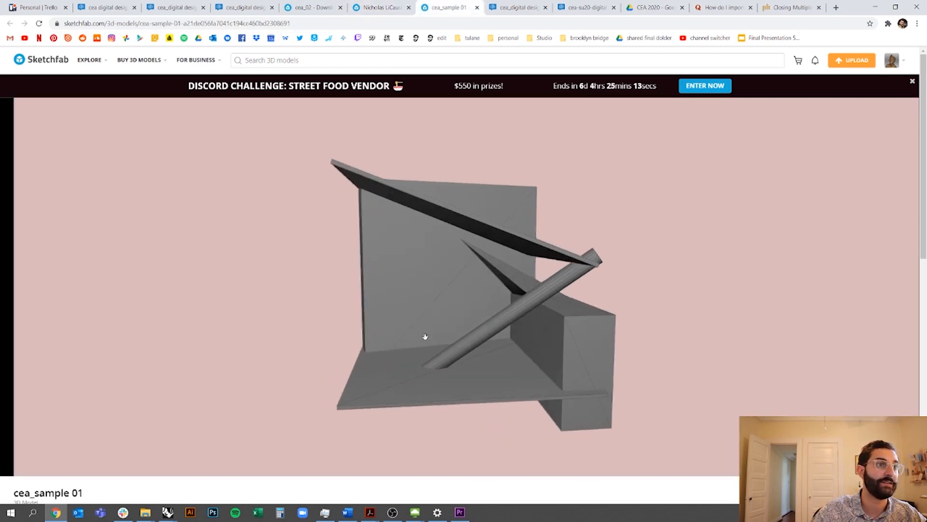
pyautogui.moveTo(419, 324)
pyautogui.mouseDown()
pyautogui.moveTo(495, 332)
pyautogui.moveTo(526, 320)
pyautogui.moveTo(410, 312)
pyautogui.mouseUp()
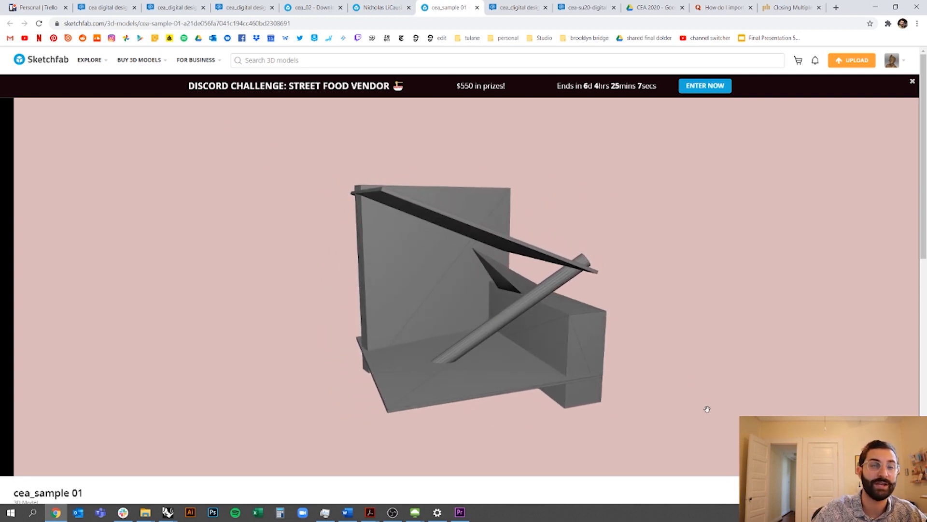
# Open the sharing options of the cea_sample 01 model and select its direct link
pyautogui.scroll(-3, 711, 501)
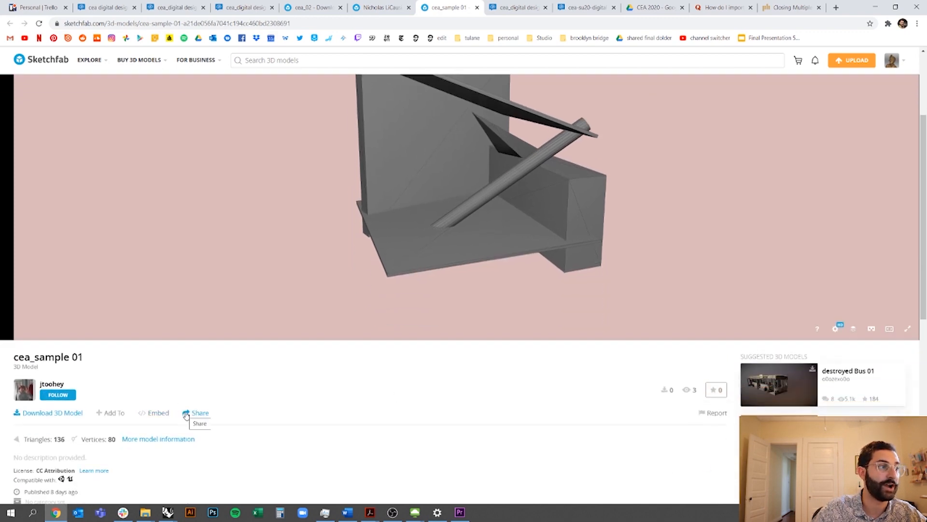
pyautogui.click(186, 413)
pyautogui.click(449, 257)
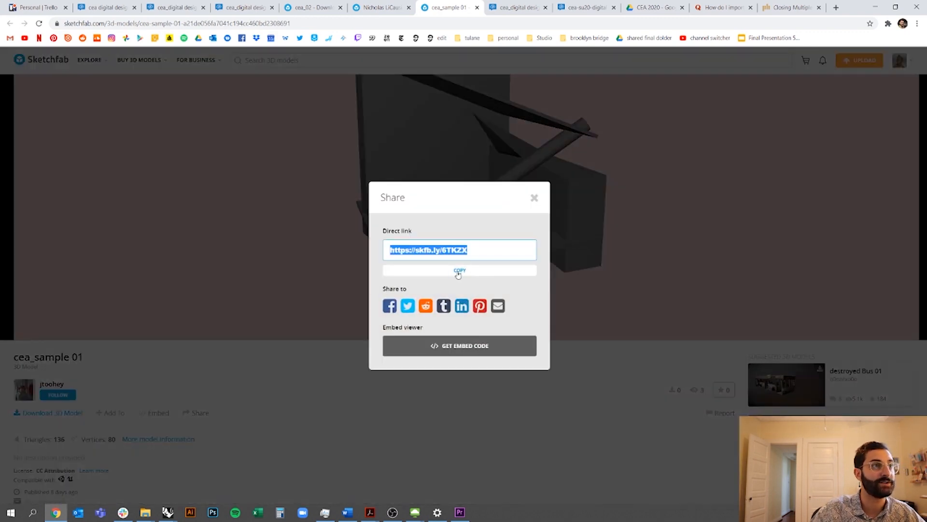
# Return to the Conceptboard board and examine the samples' Sketchfab screenshots, the links beneath them and the collaged perspective views
pyautogui.click(244, 7)
pyautogui.scroll(-1, 614, 353)
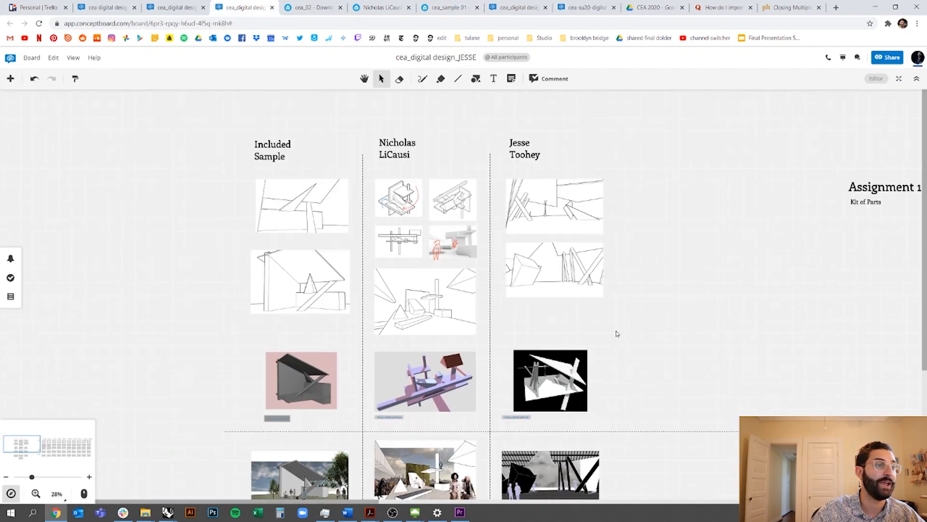
pyautogui.scroll(5, 468, 430)
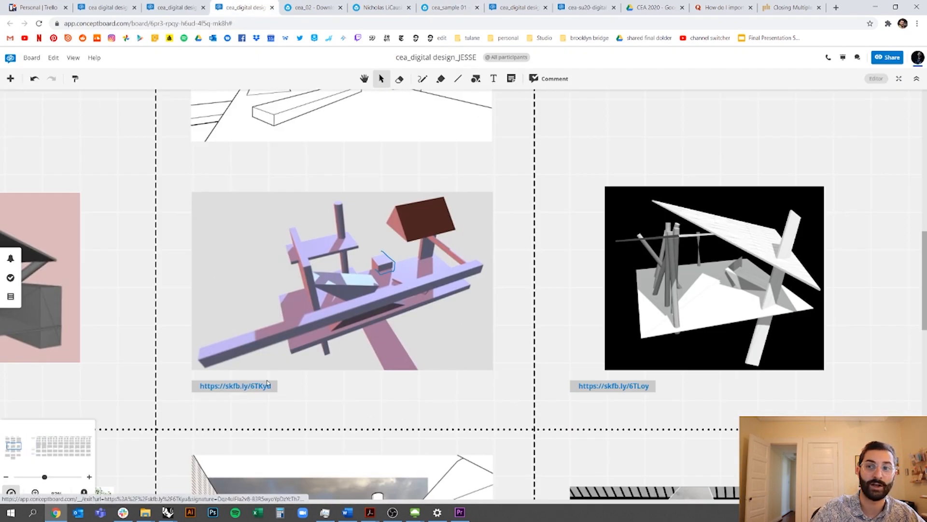
pyautogui.scroll(-3, 425, 379)
pyautogui.scroll(2, 571, 387)
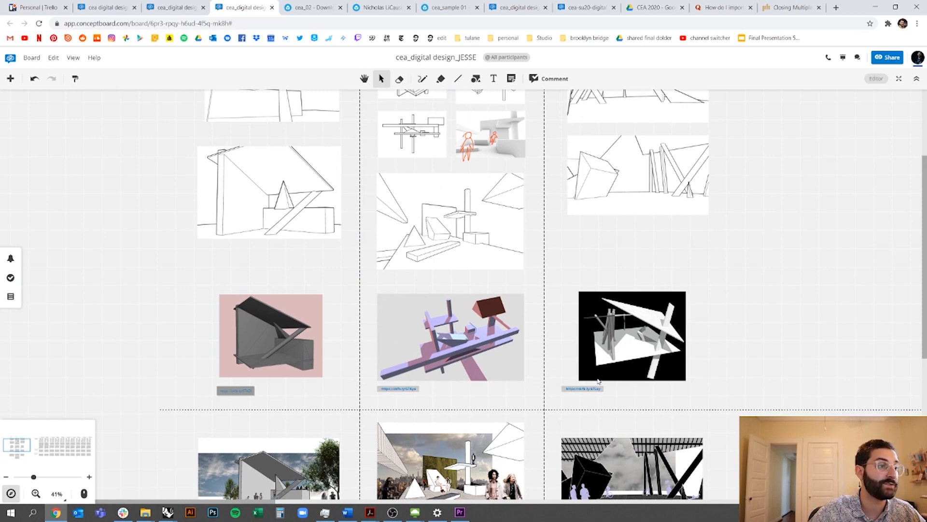
pyautogui.scroll(-3, 602, 338)
pyautogui.scroll(3, 507, 344)
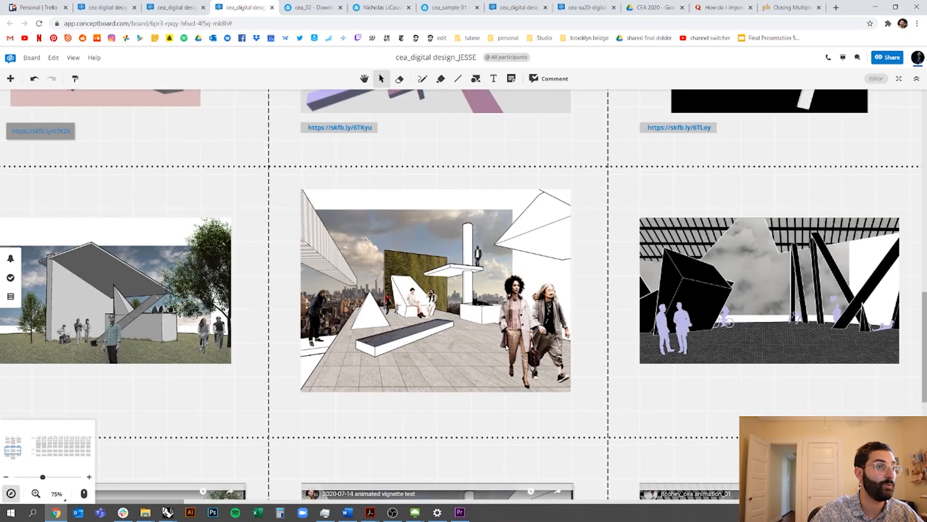